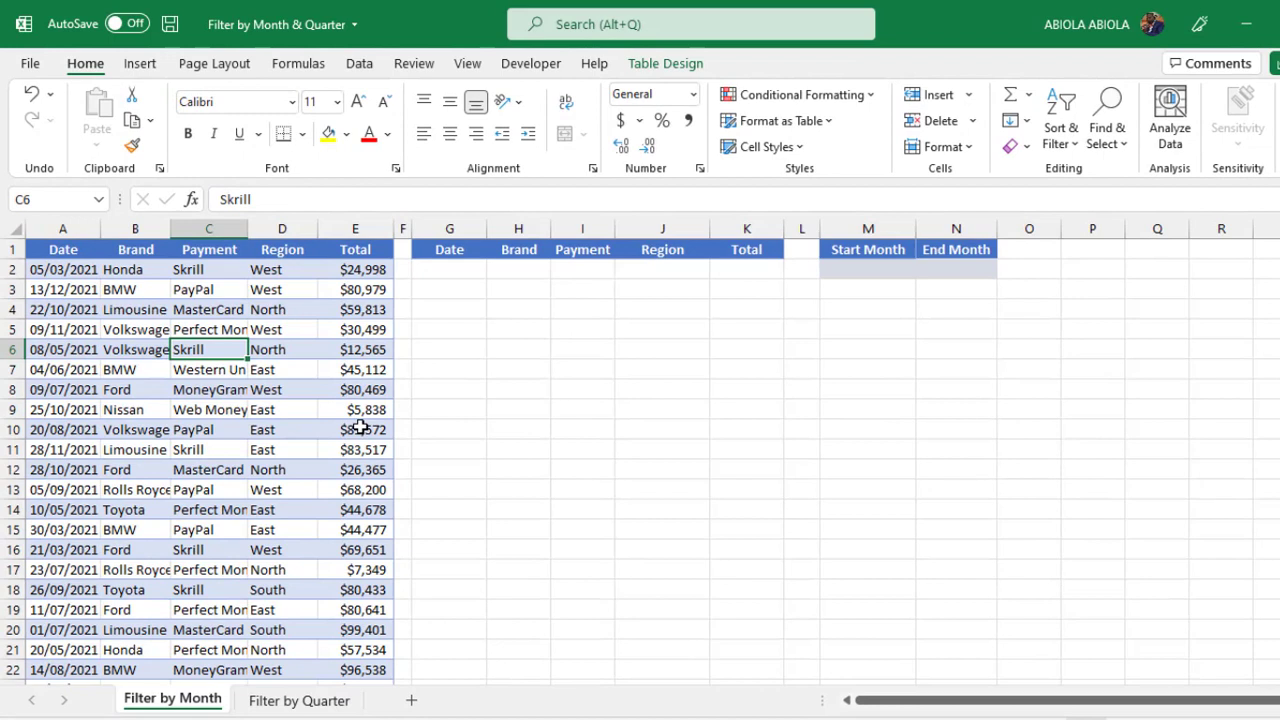
Review the sales records and confirm the table is named Data.
left_click(238, 428)
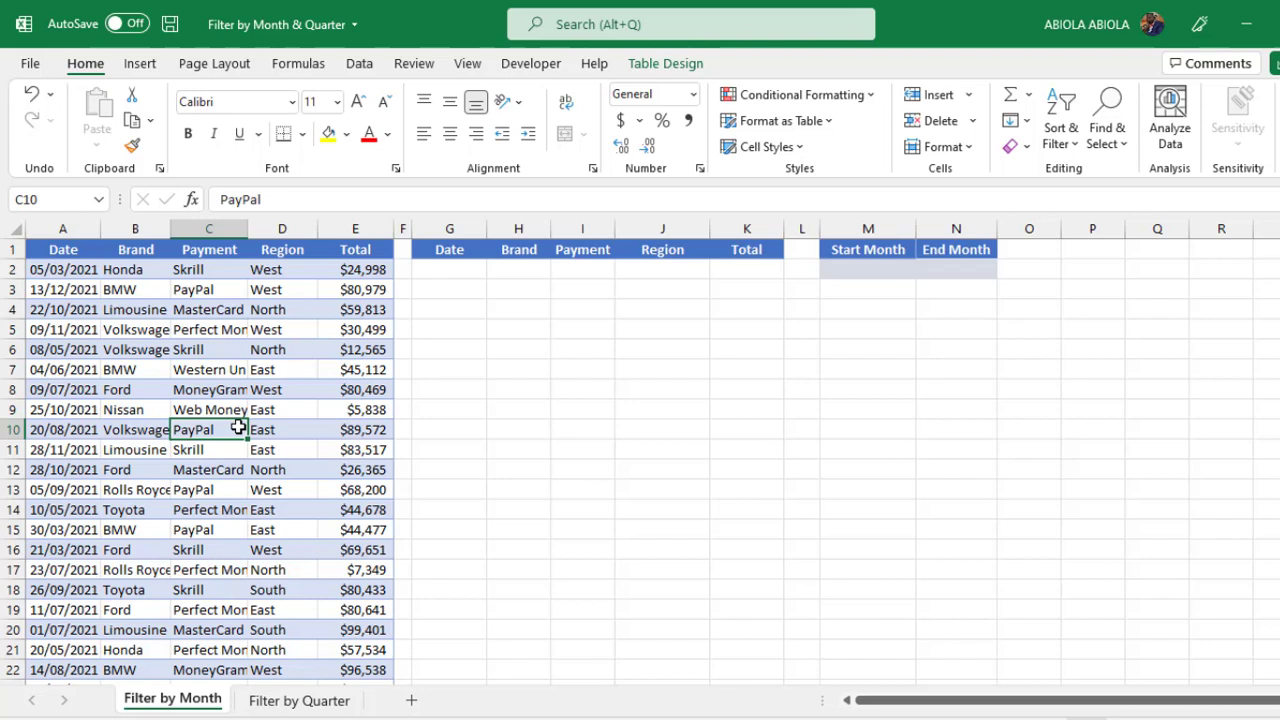
left_click_drag(60, 251, 398, 278)
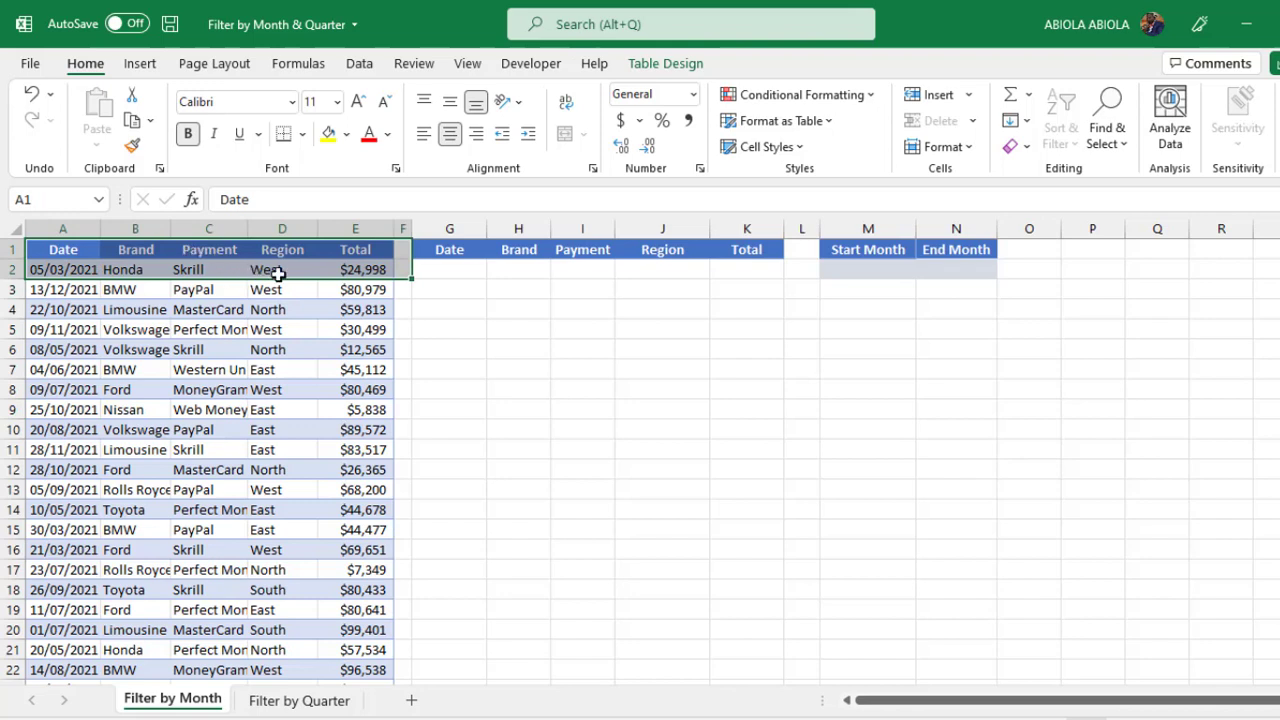
left_click(369, 291)
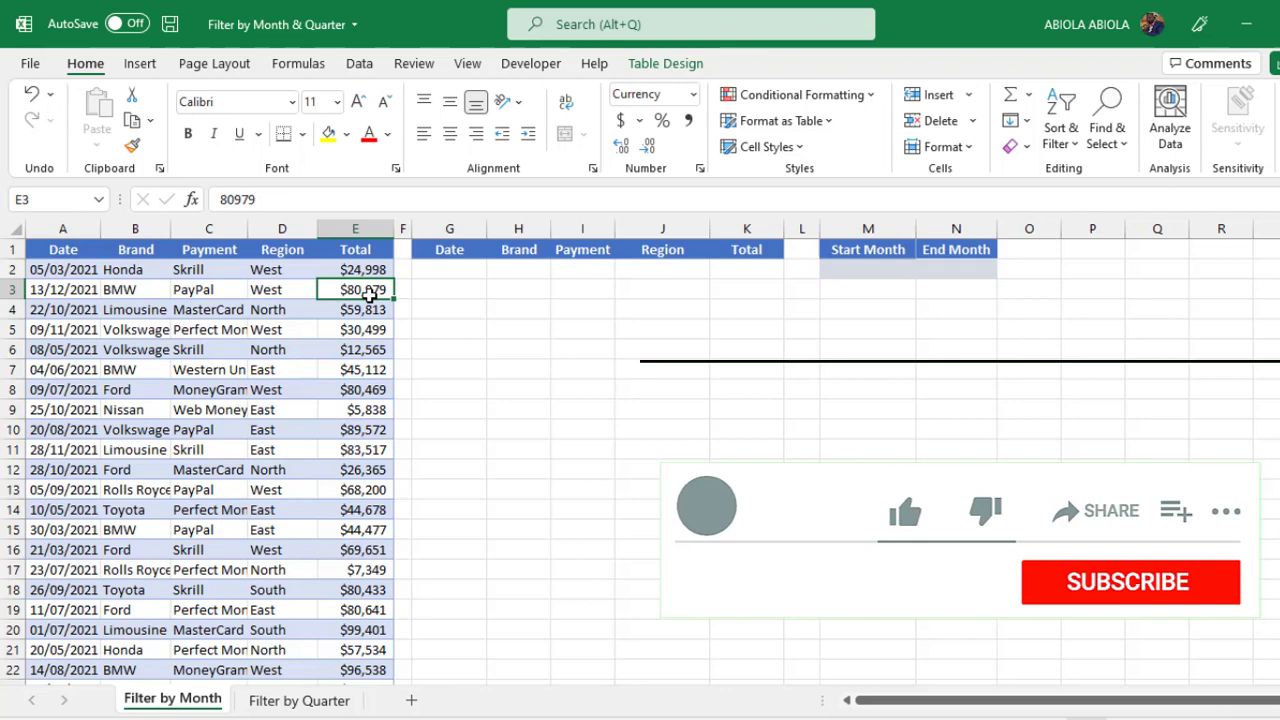
left_click(656, 64)
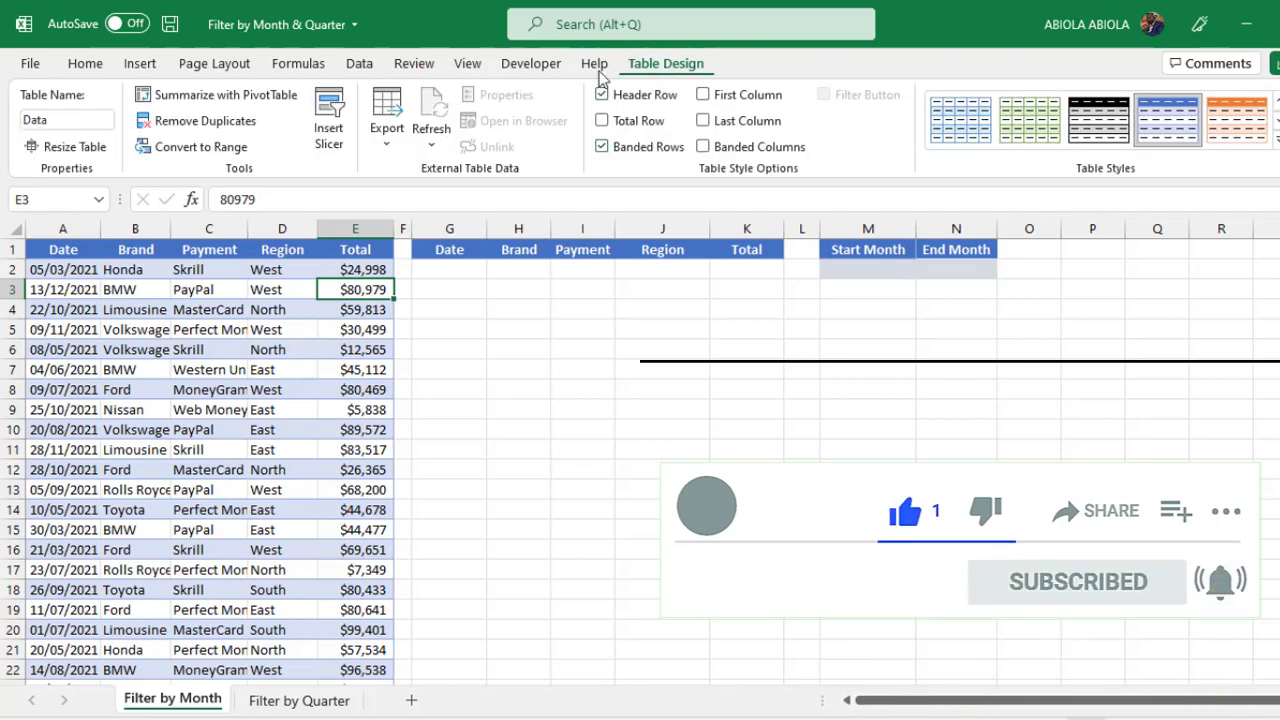
left_click(91, 122)
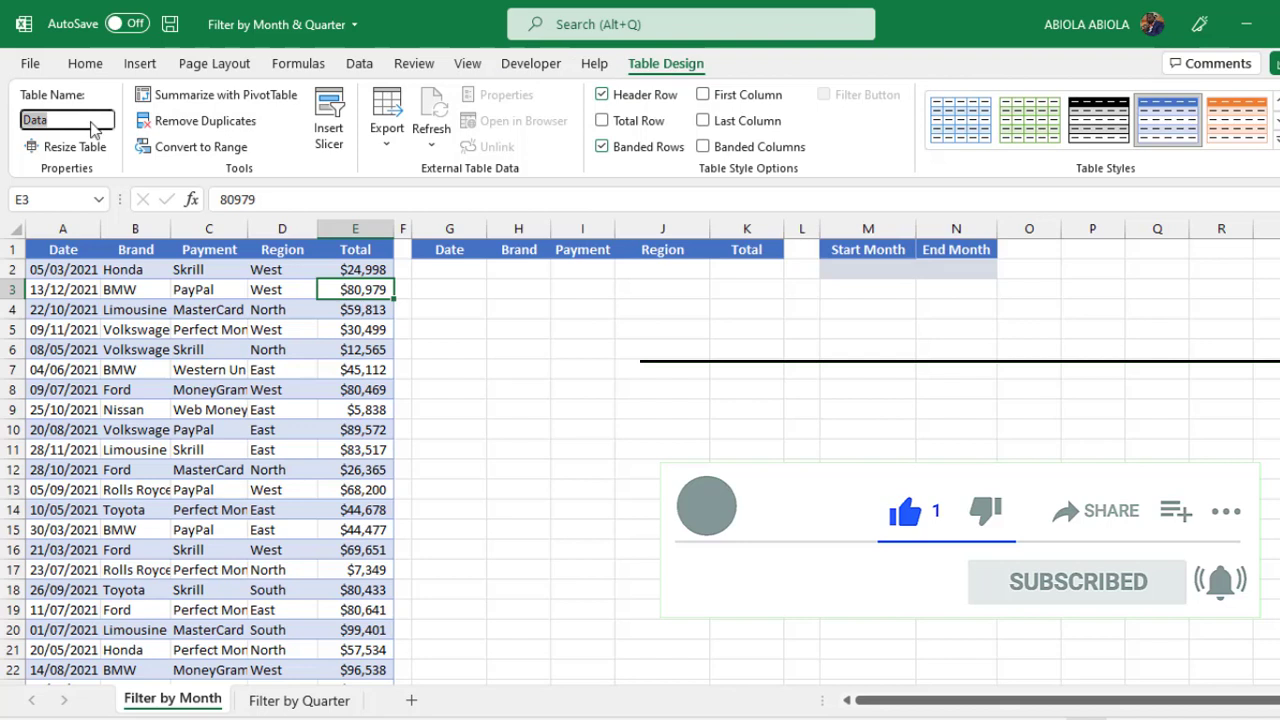
left_click(230, 405)
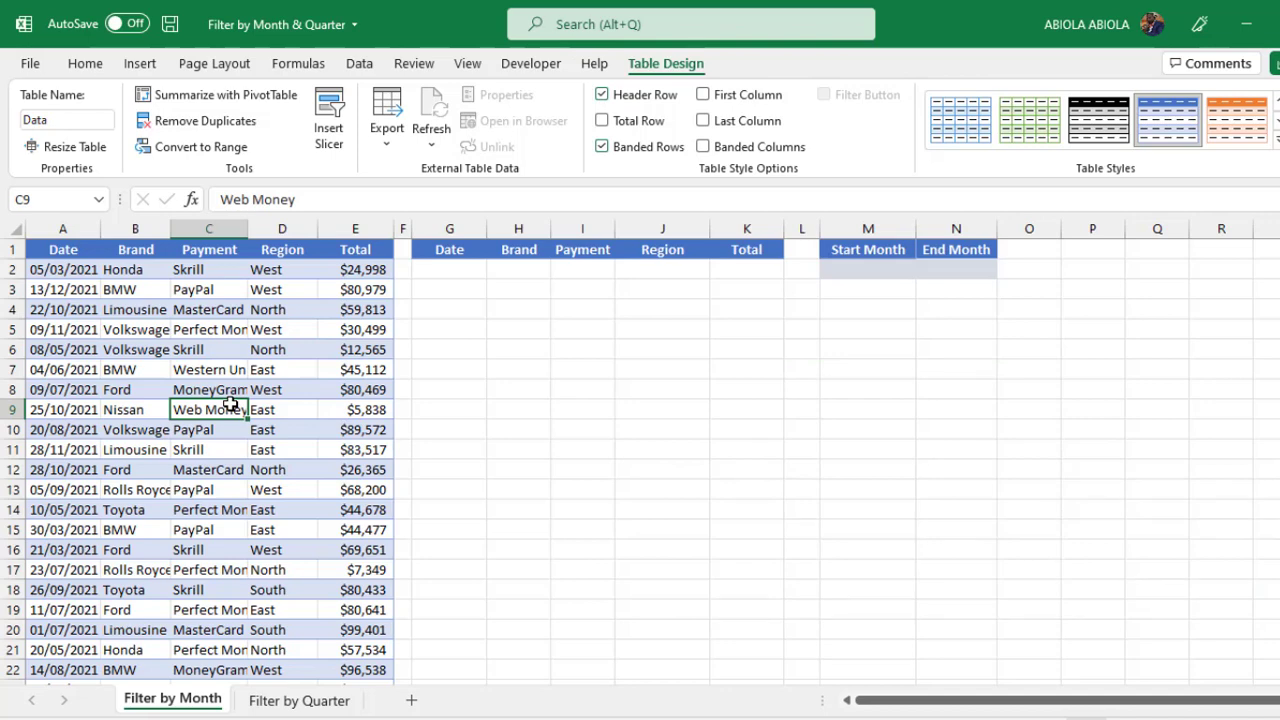
Enter the first start month 01/01/2021 in cell M5.
left_click(879, 330)
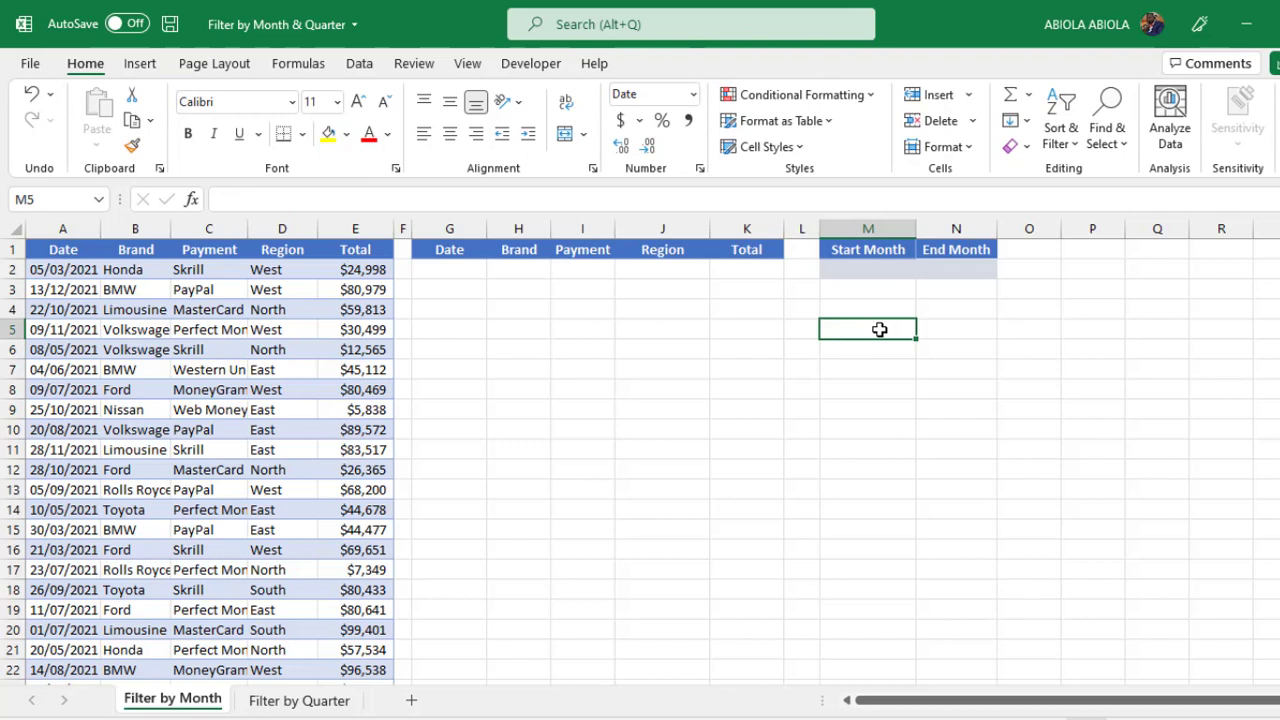
type("01/0")
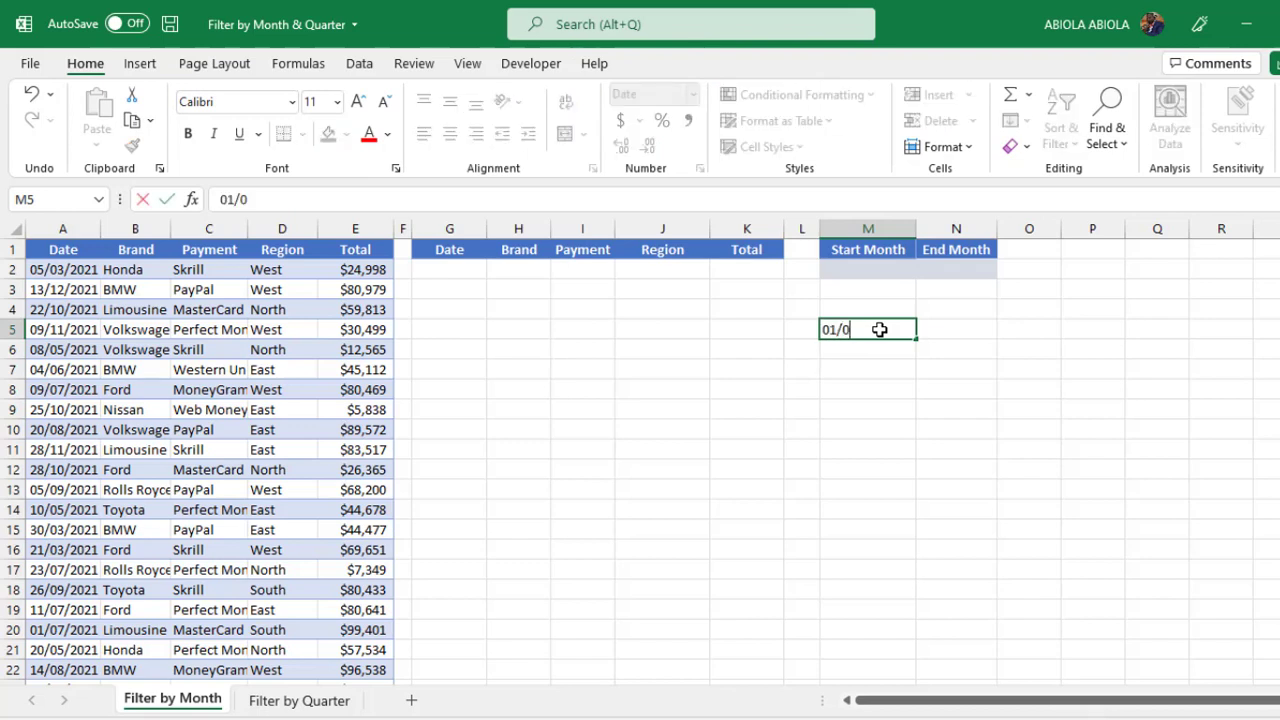
type("1/2021")
key("ctrl+Return")
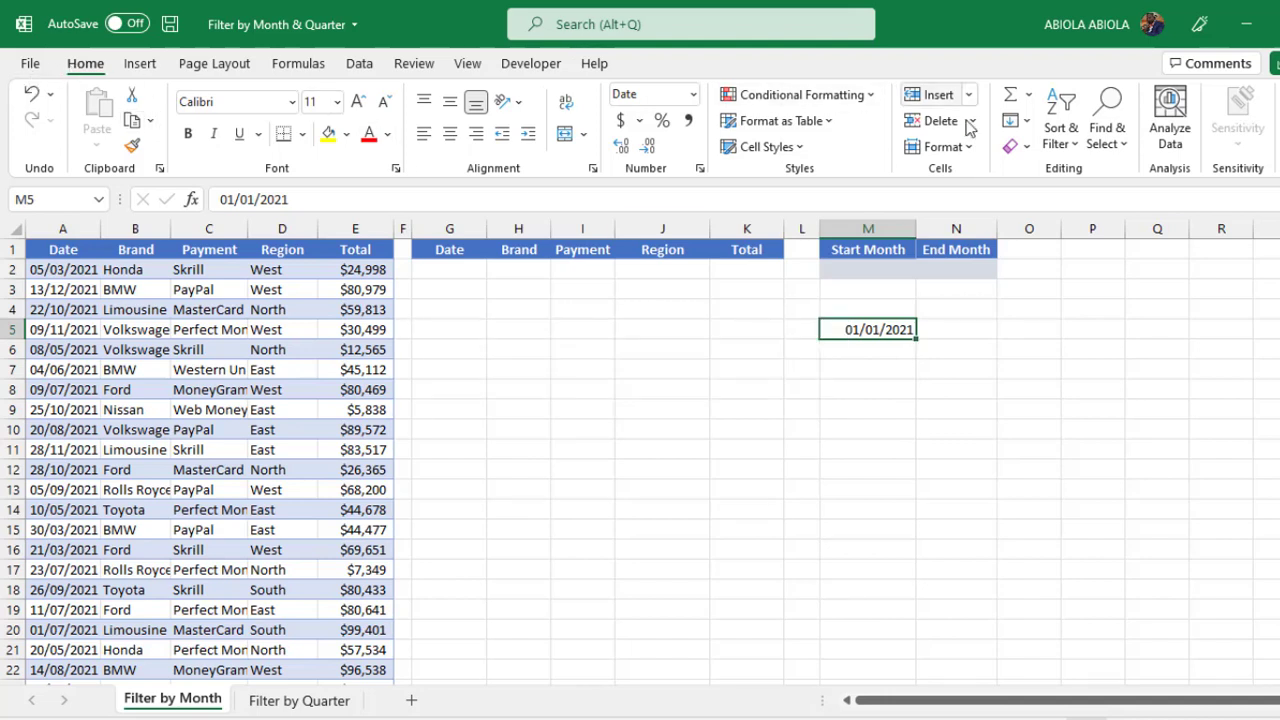
Set up a date series down the column, stepping 1 month, stopping at 31/12/2021.
left_click(1017, 120)
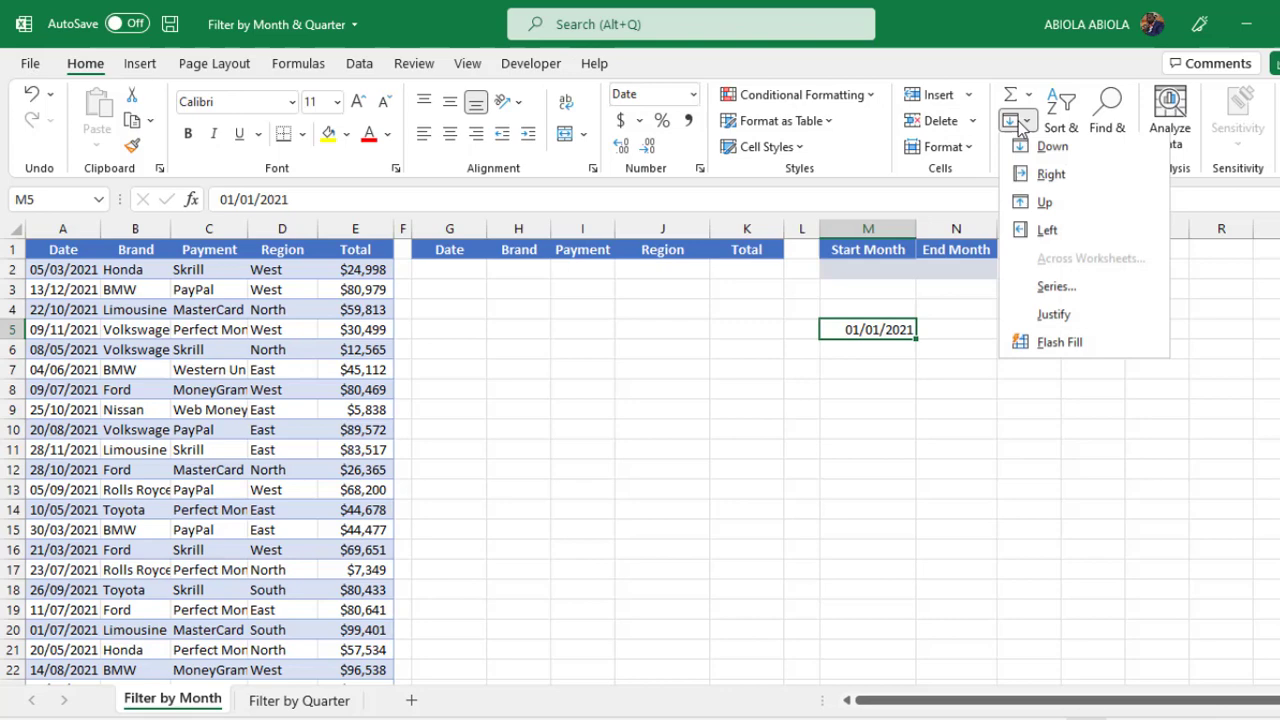
left_click(1040, 289)
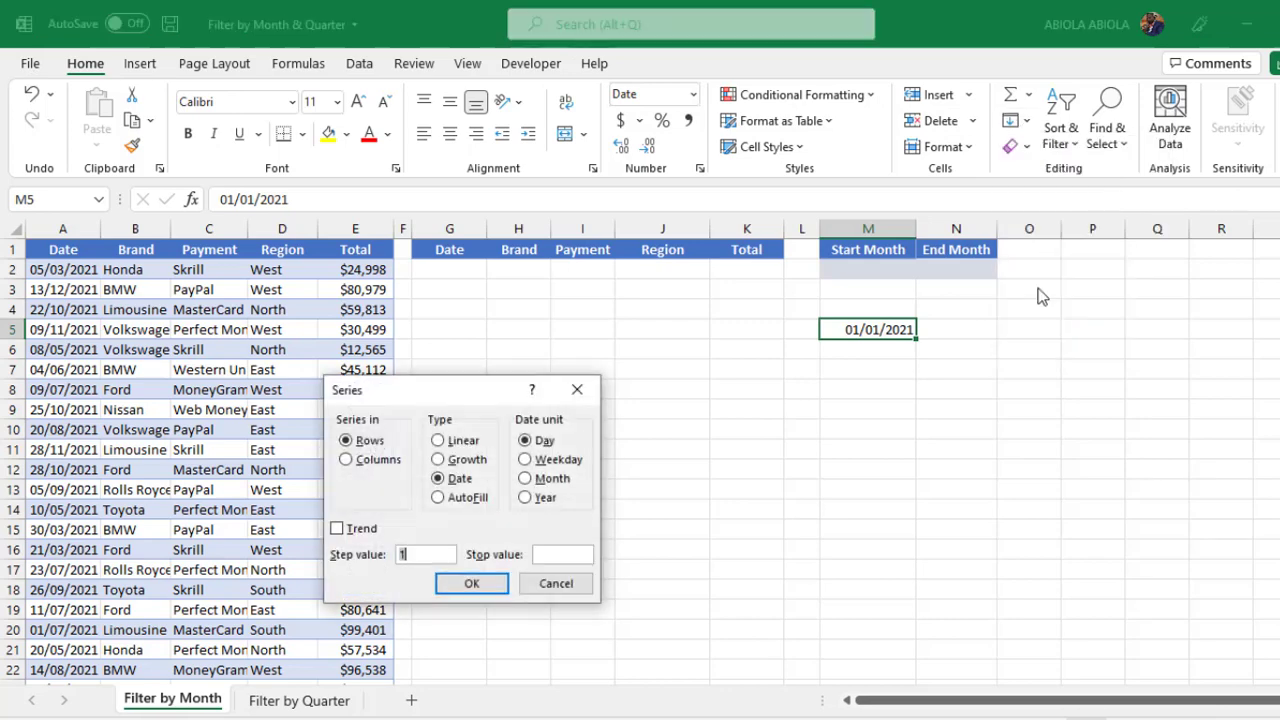
left_click_drag(447, 392, 571, 230)
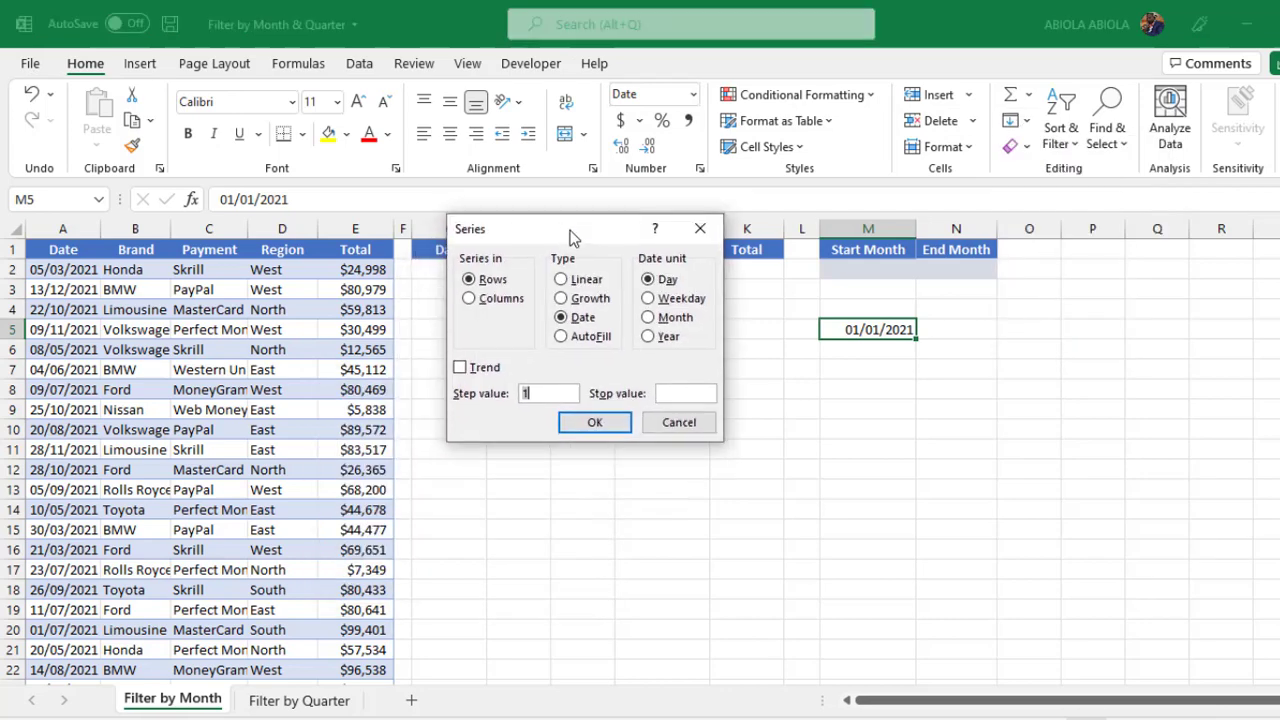
left_click(469, 298)
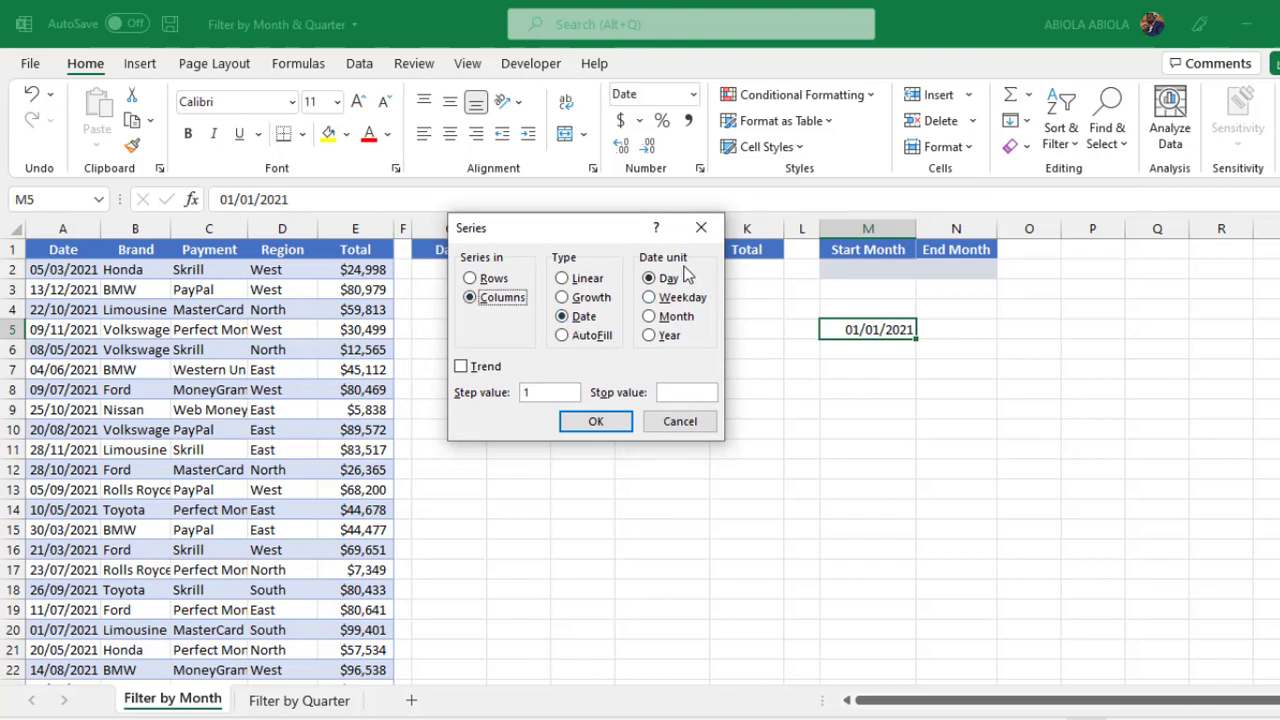
left_click(649, 316)
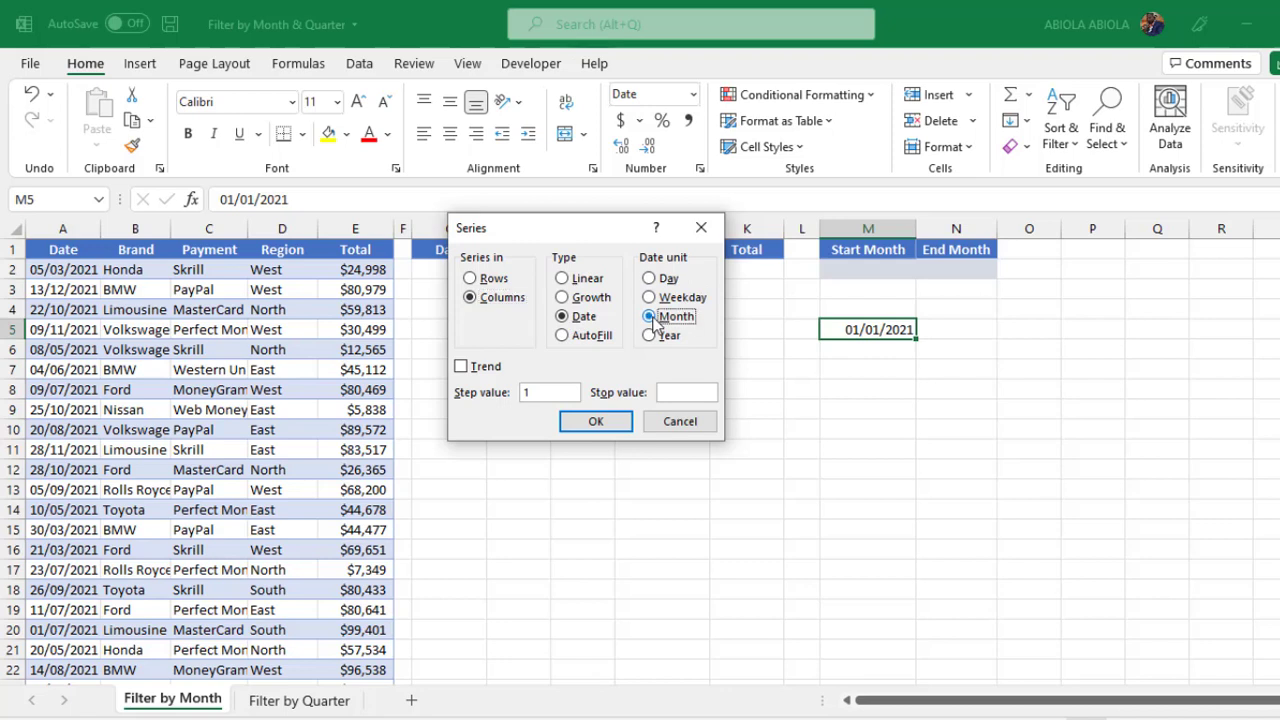
left_click(684, 393)
type("31")
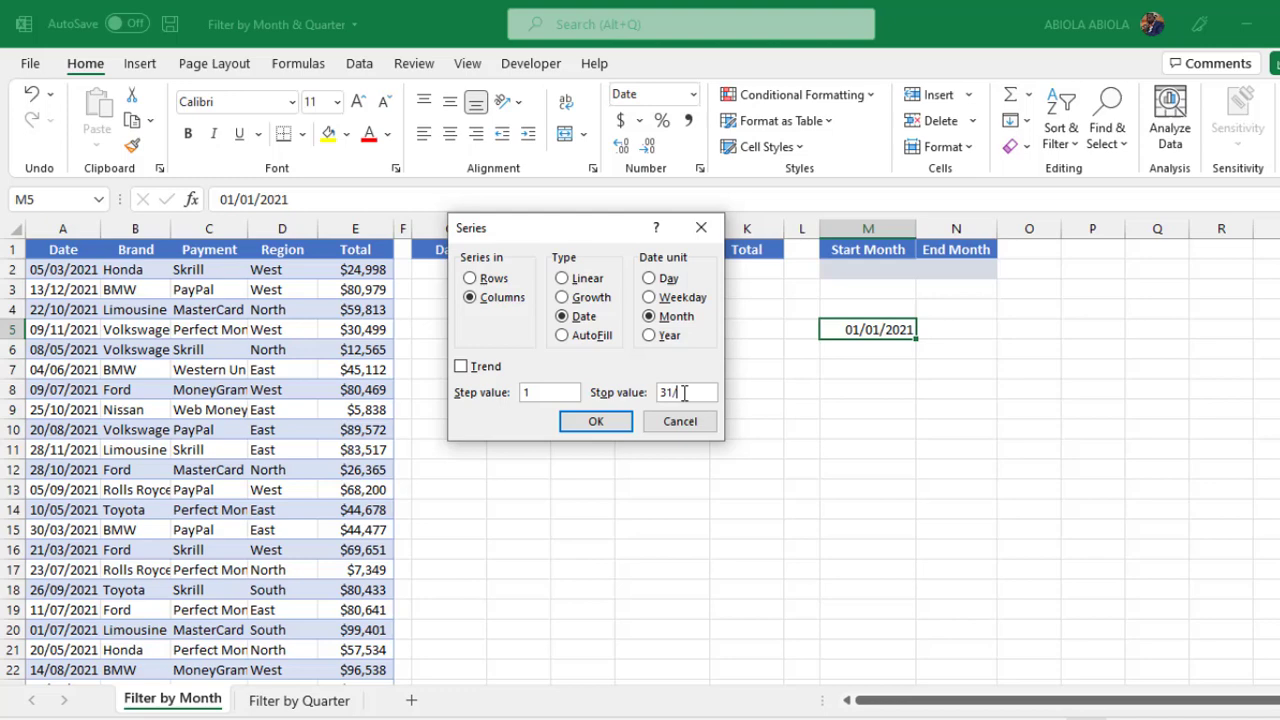
type("/12/2021")
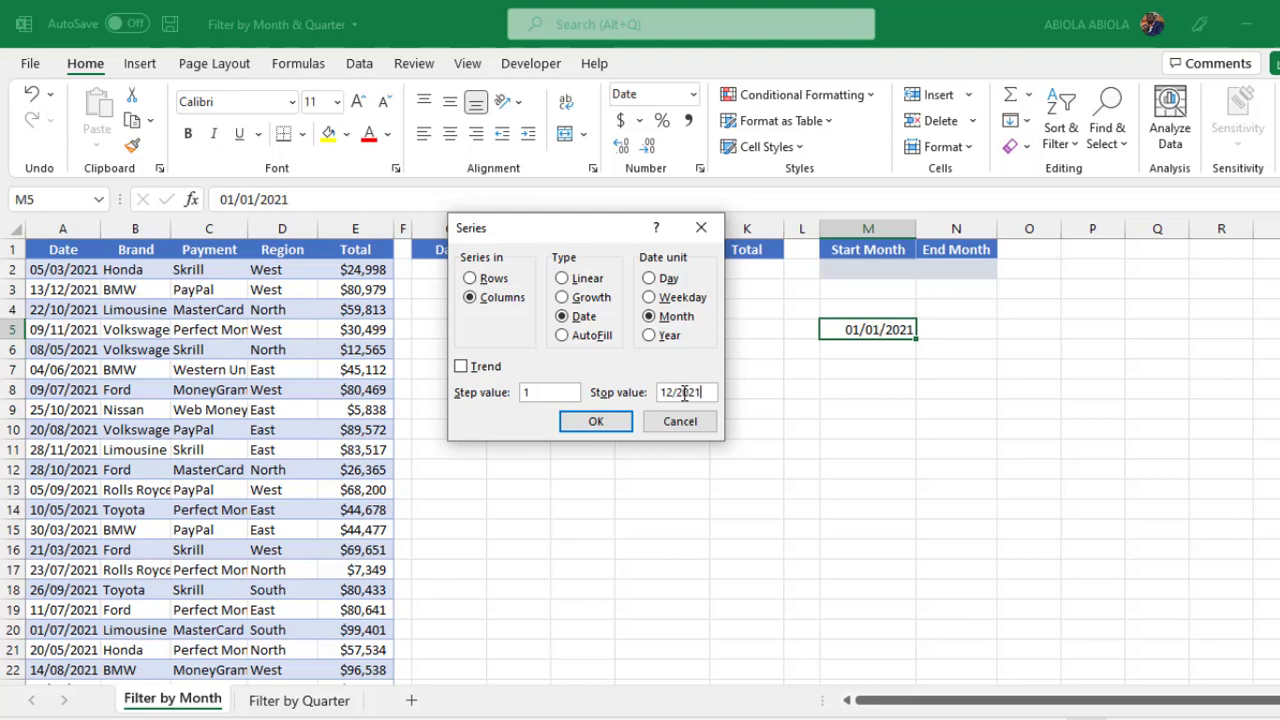
Finish the monthly date fill, then put =EOMONTH(M5,0) in N5 and copy it down to N16.
left_click(595, 421)
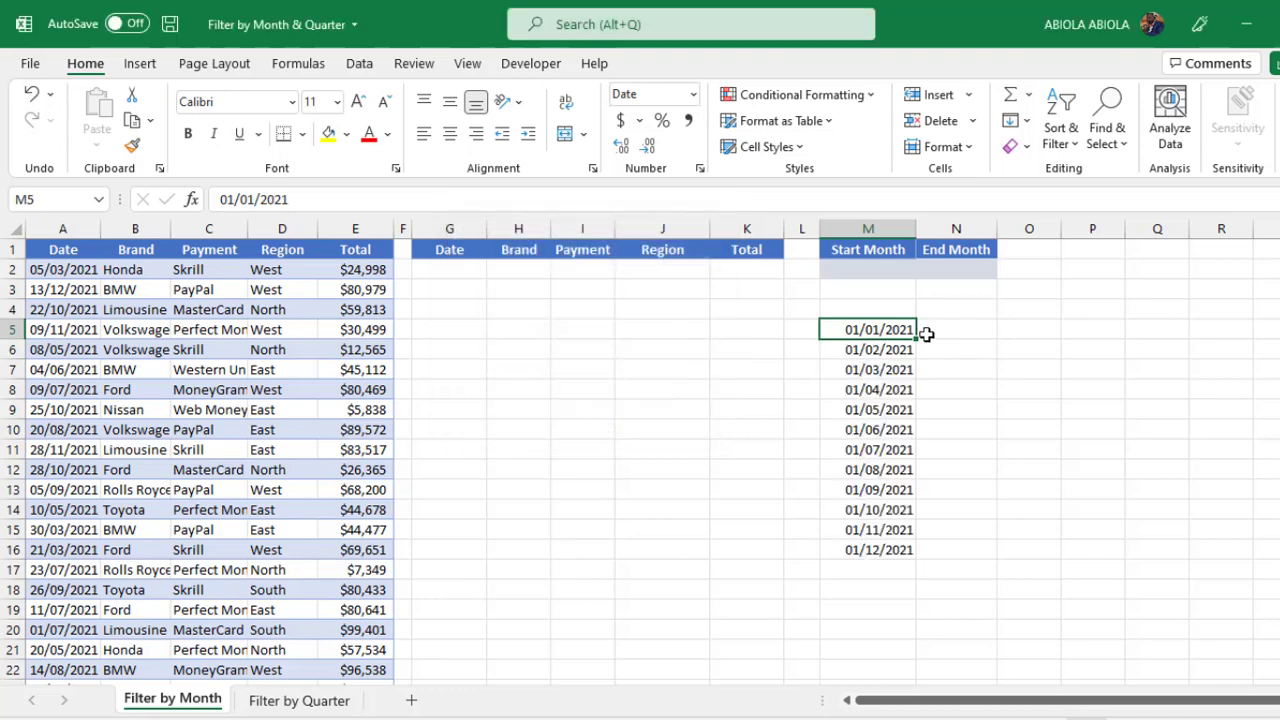
left_click_drag(874, 330, 884, 536)
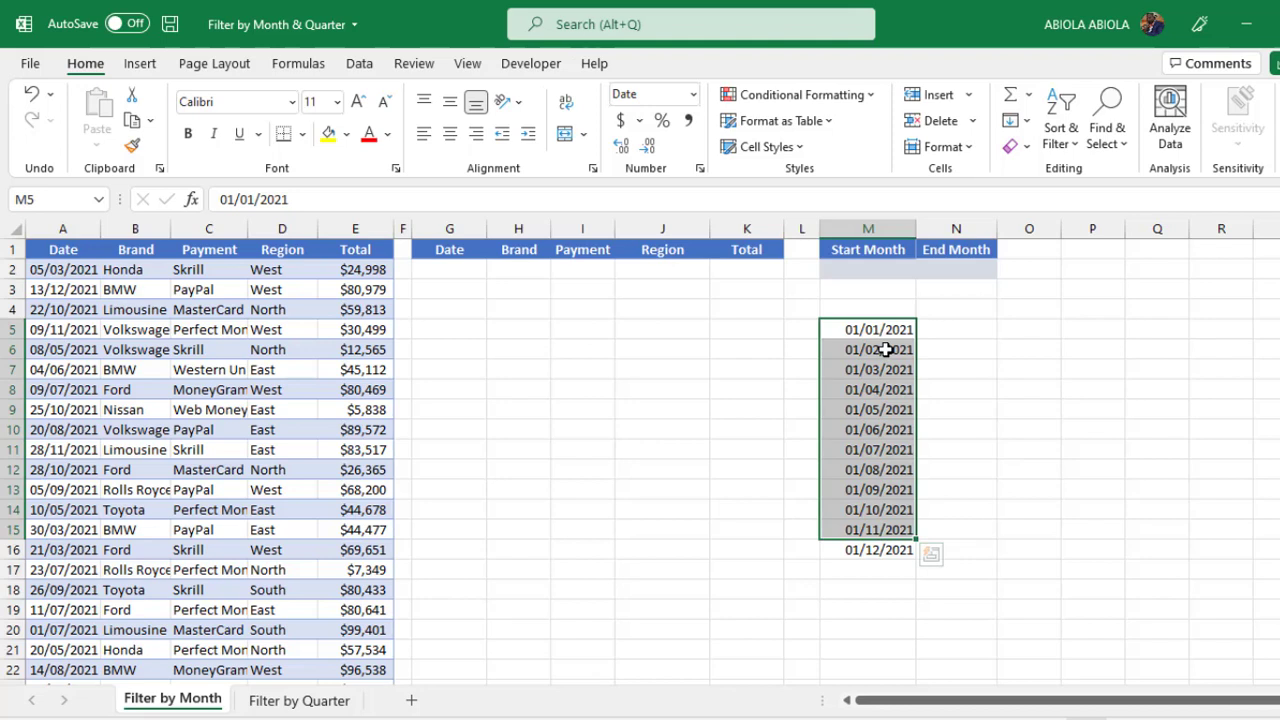
left_click(945, 329)
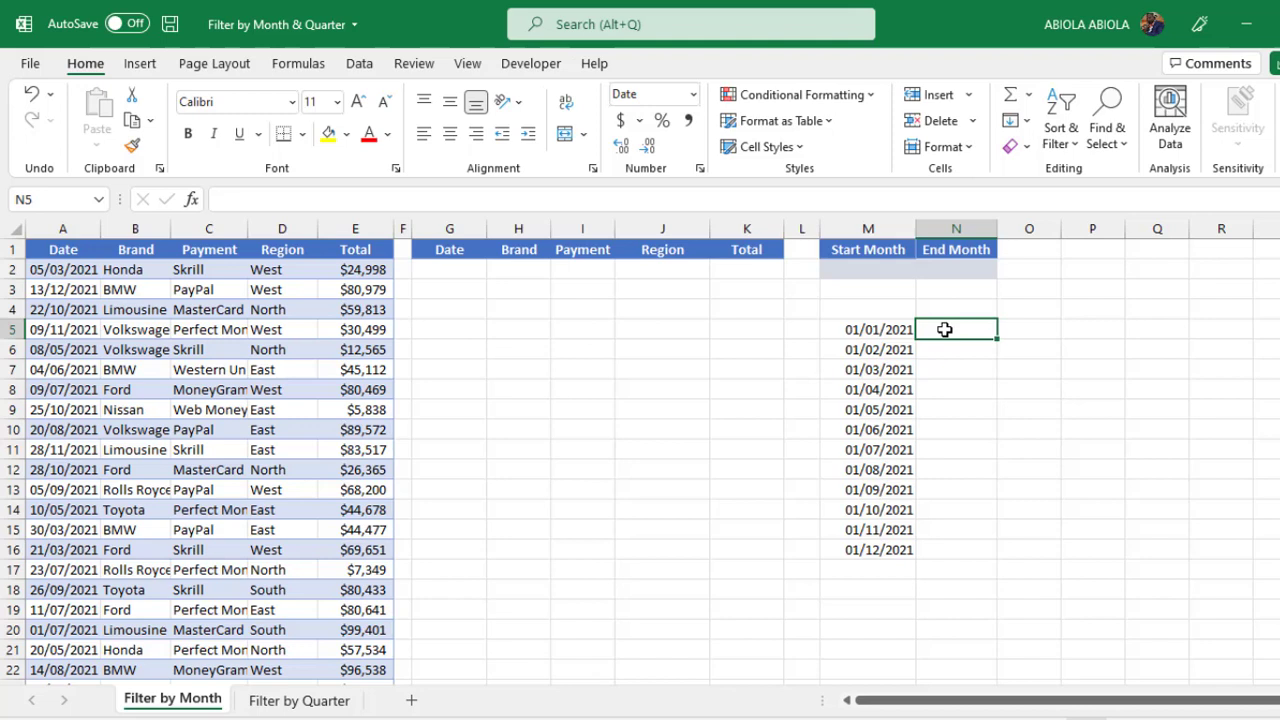
type("=eom")
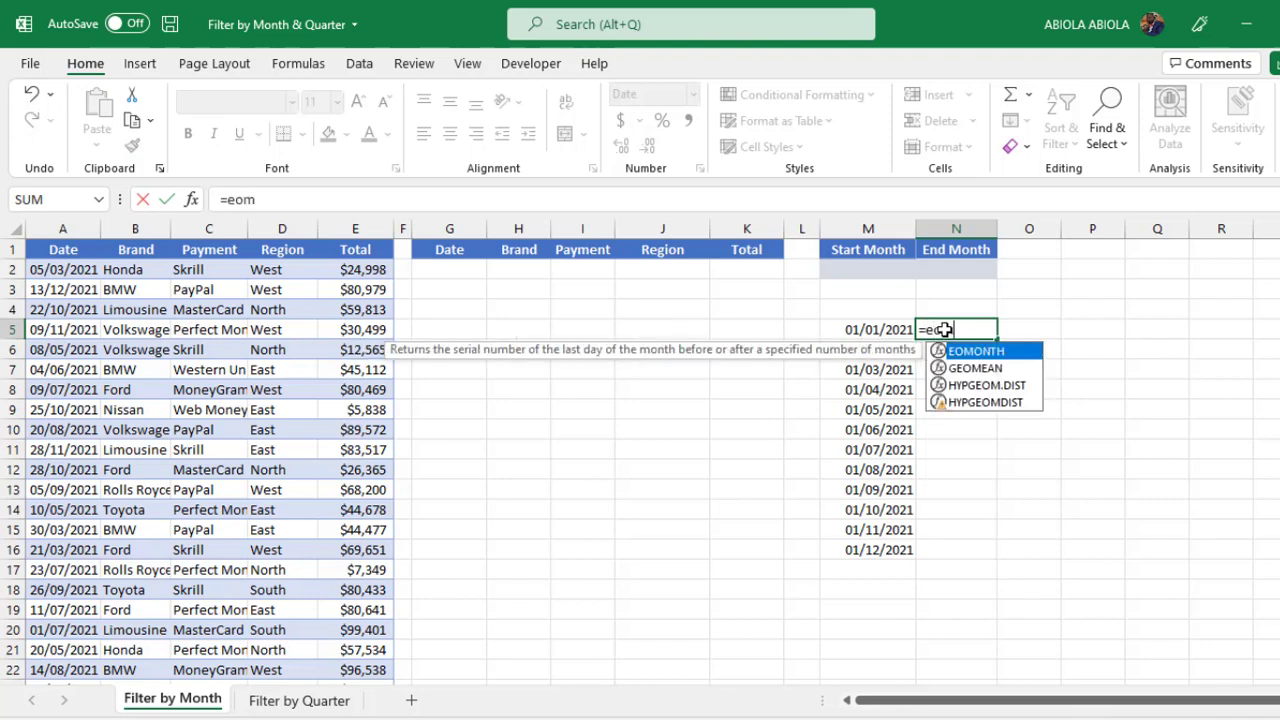
key("Tab")
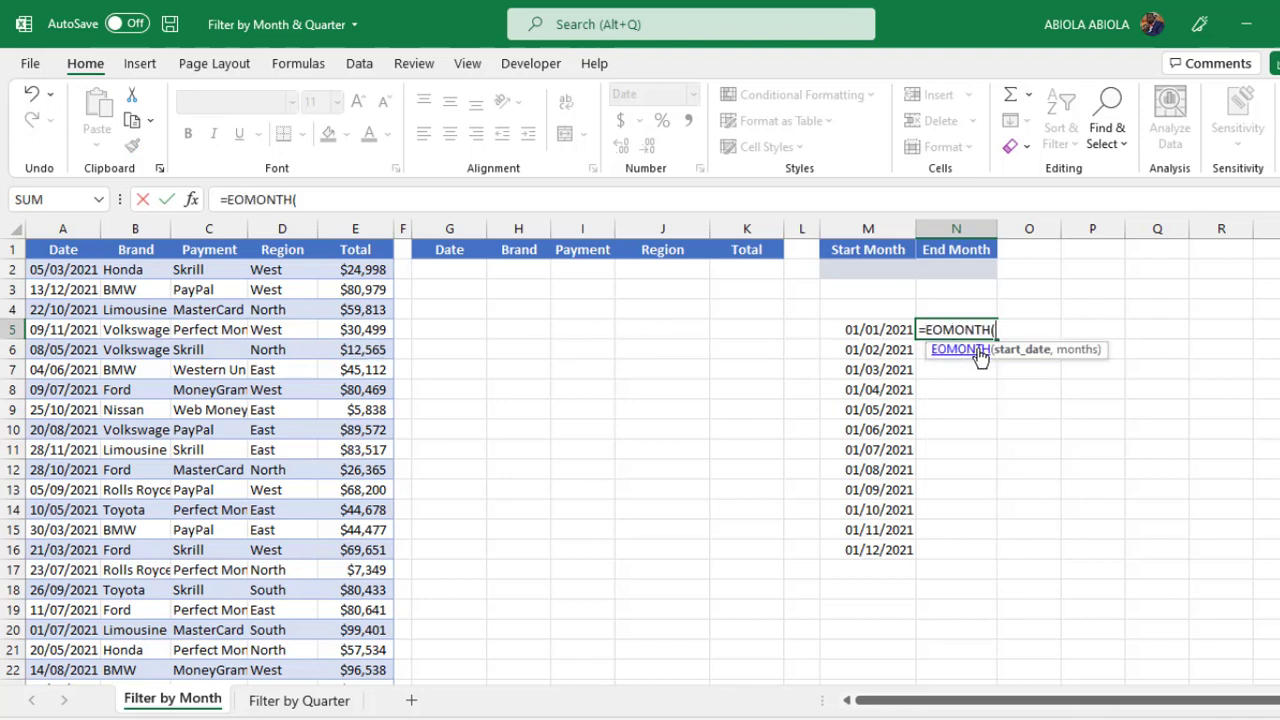
left_click(873, 330)
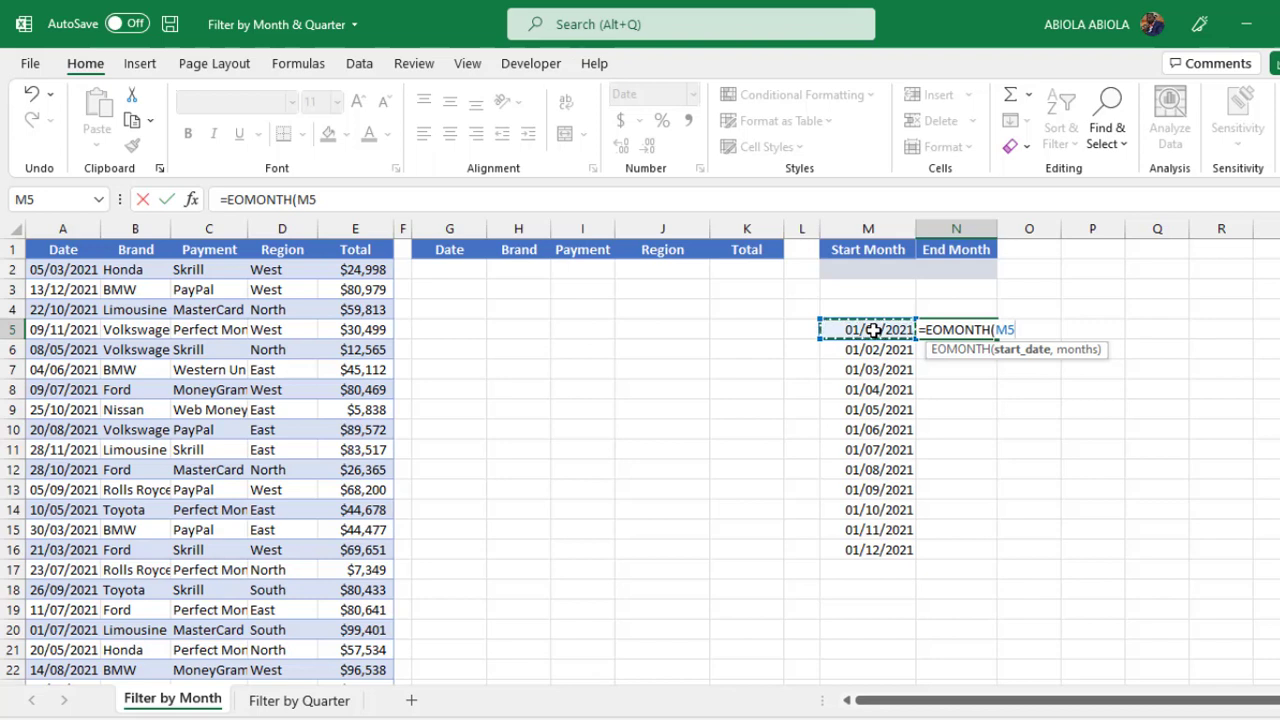
type(",")
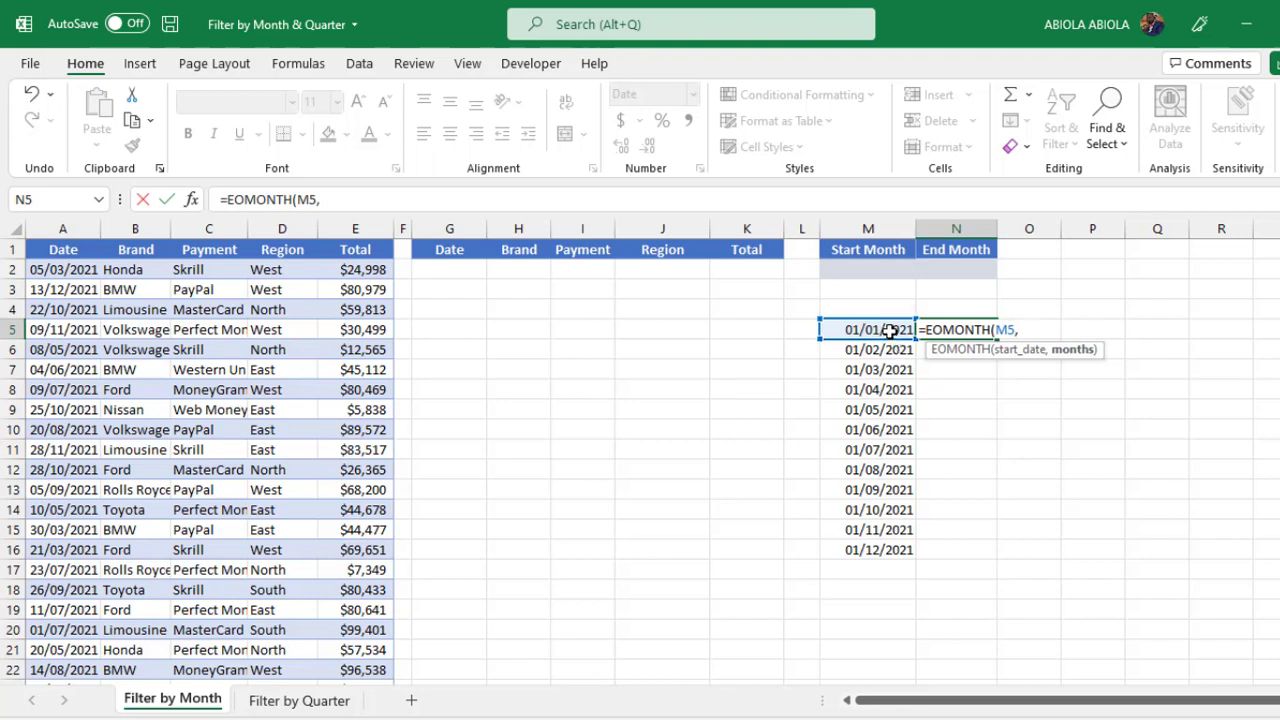
type("0)")
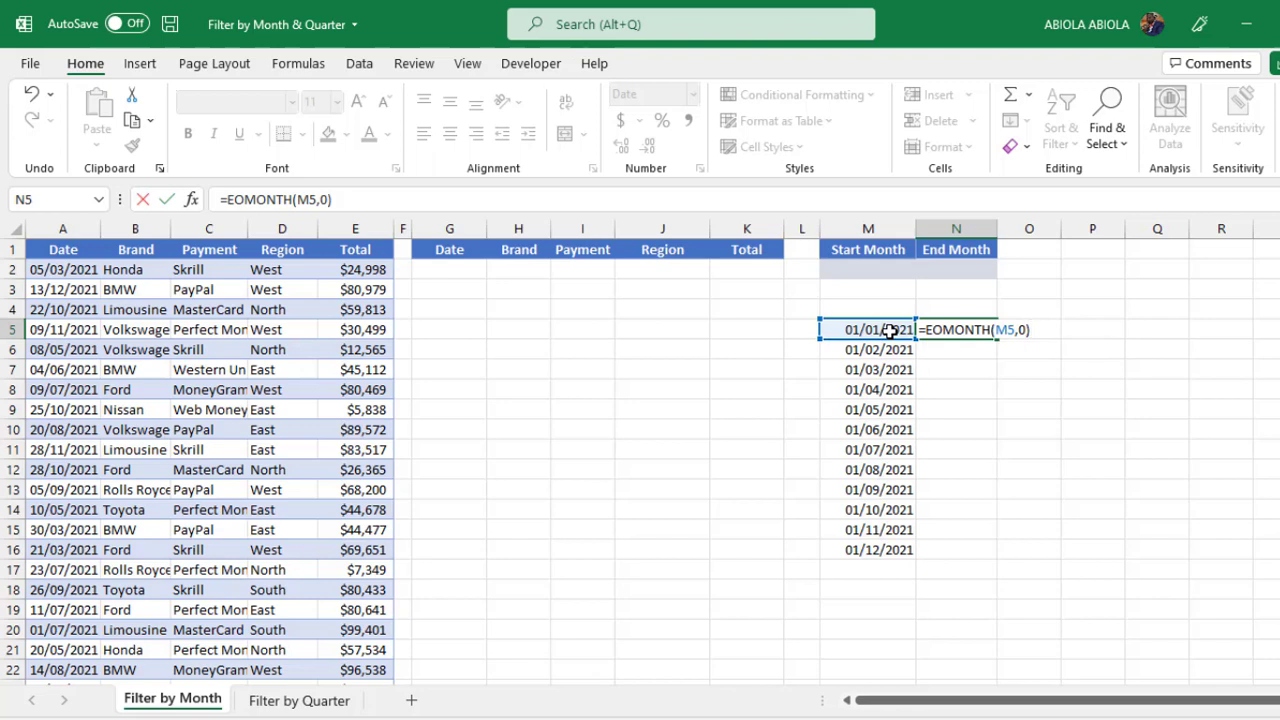
key("ctrl+Return")
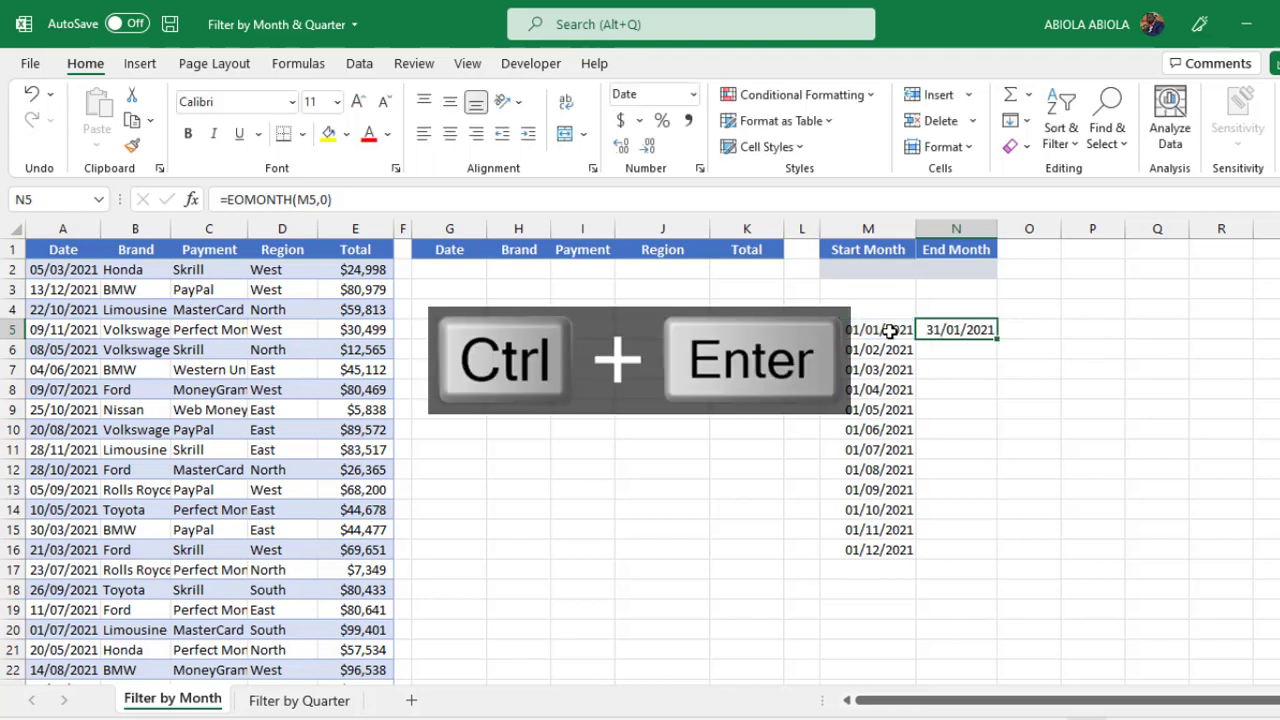
double_click(995, 340)
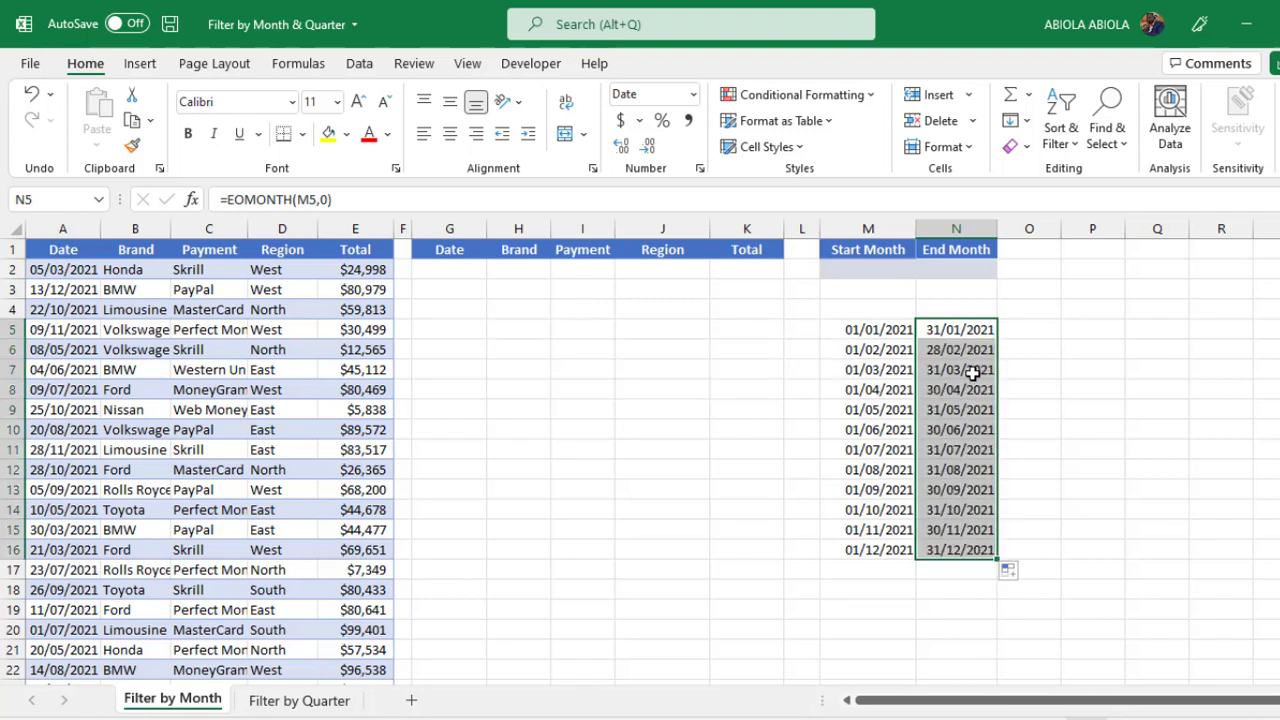
Apply the Mar-12 date format to M5:N16 so the months read Jan-21 to Dec-21.
left_click(971, 452)
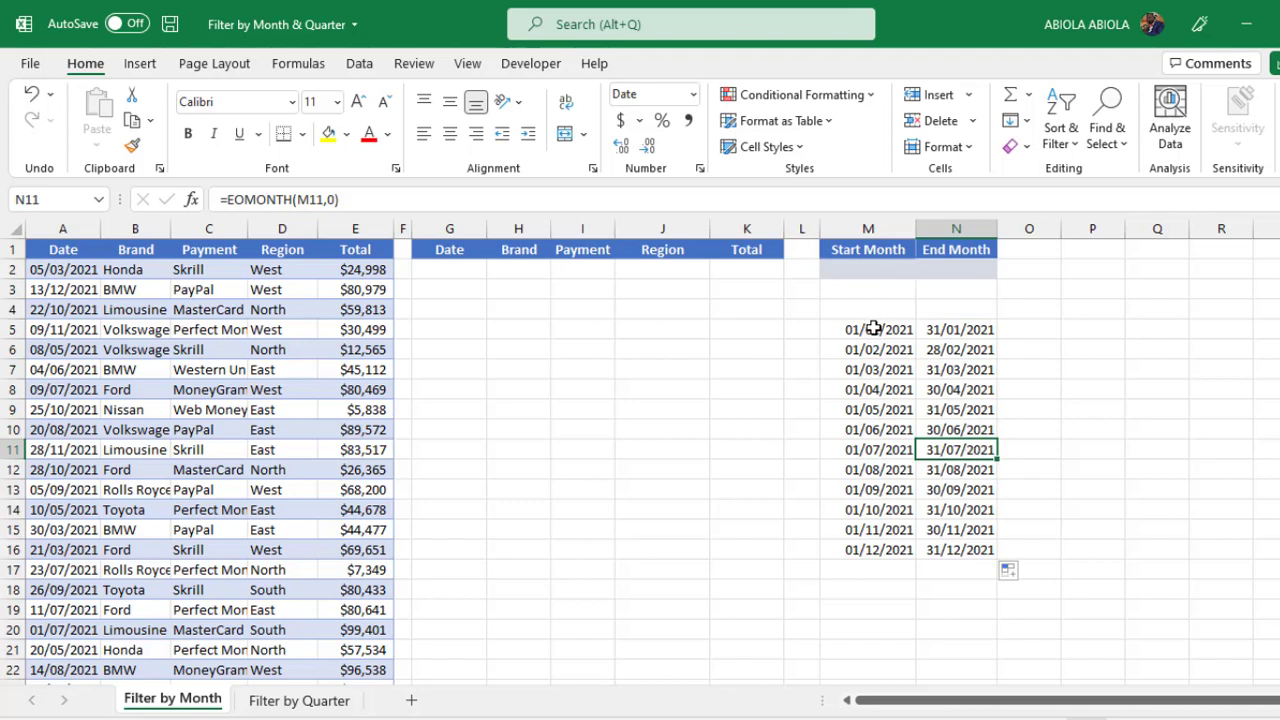
left_click_drag(864, 329, 950, 546)
key("ctrl+1")
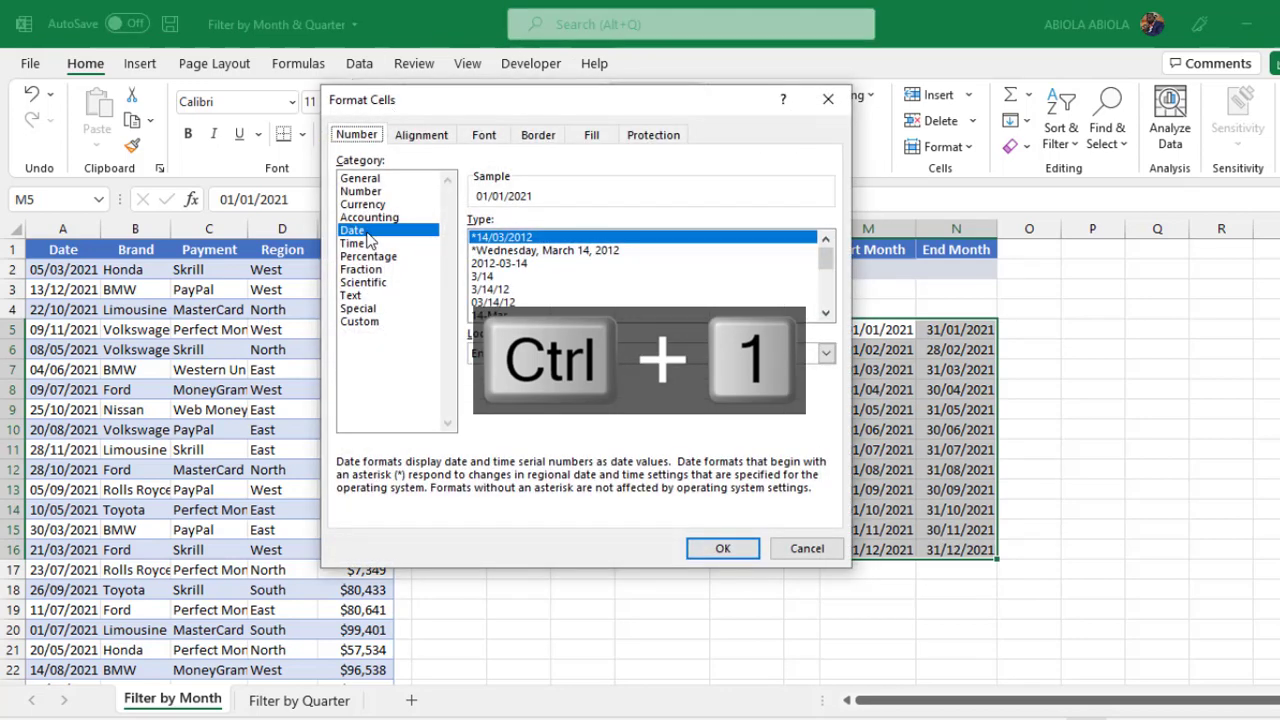
left_click(826, 314)
left_click(826, 314)
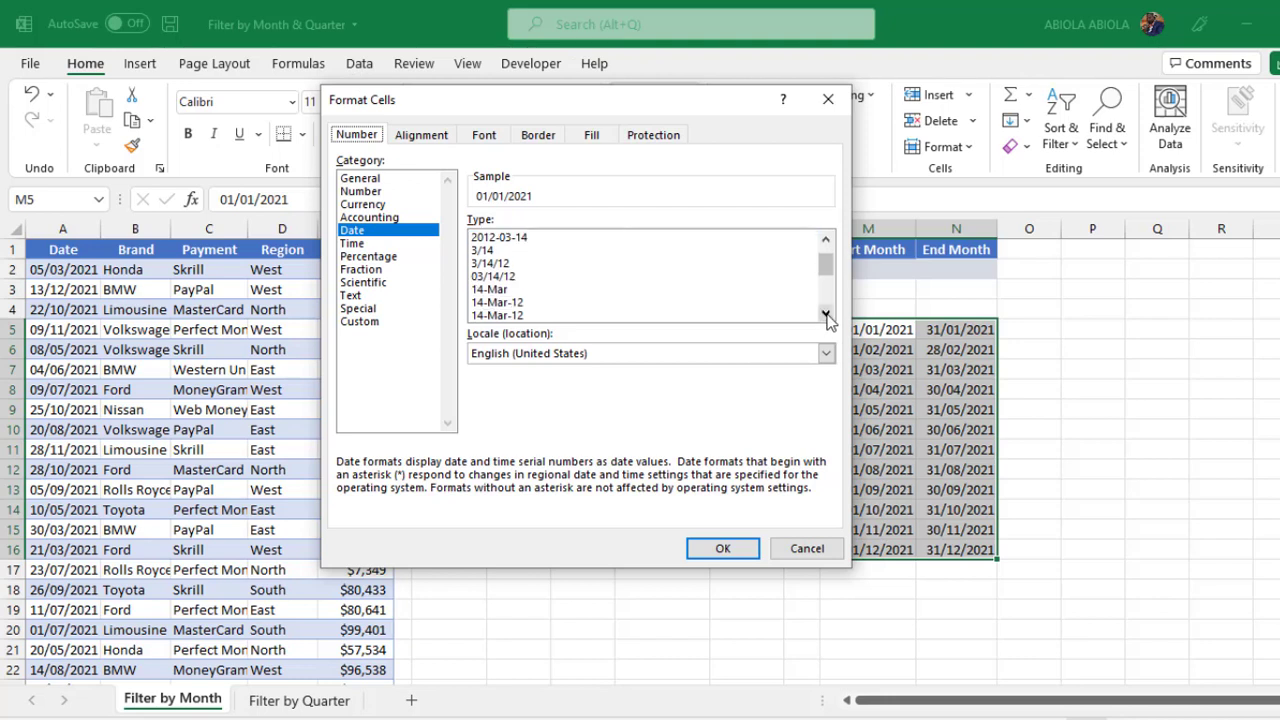
double_click(826, 314)
left_click(826, 314)
left_click(495, 291)
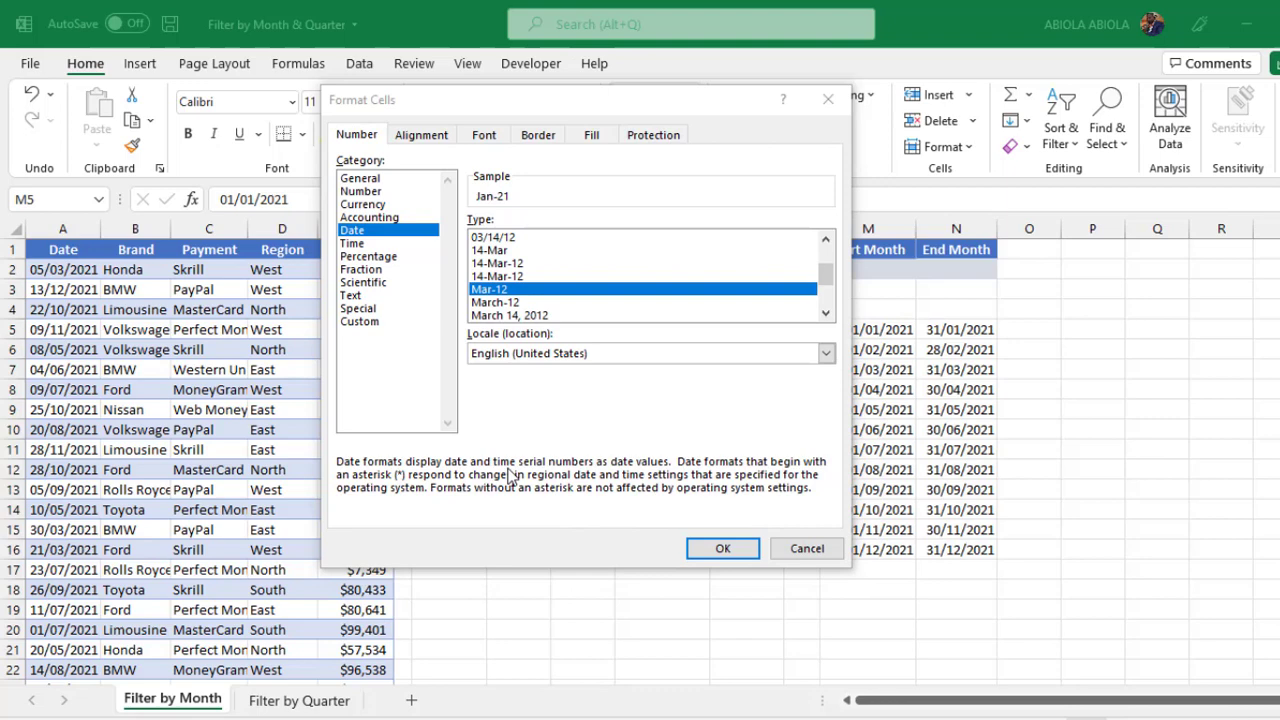
left_click(720, 549)
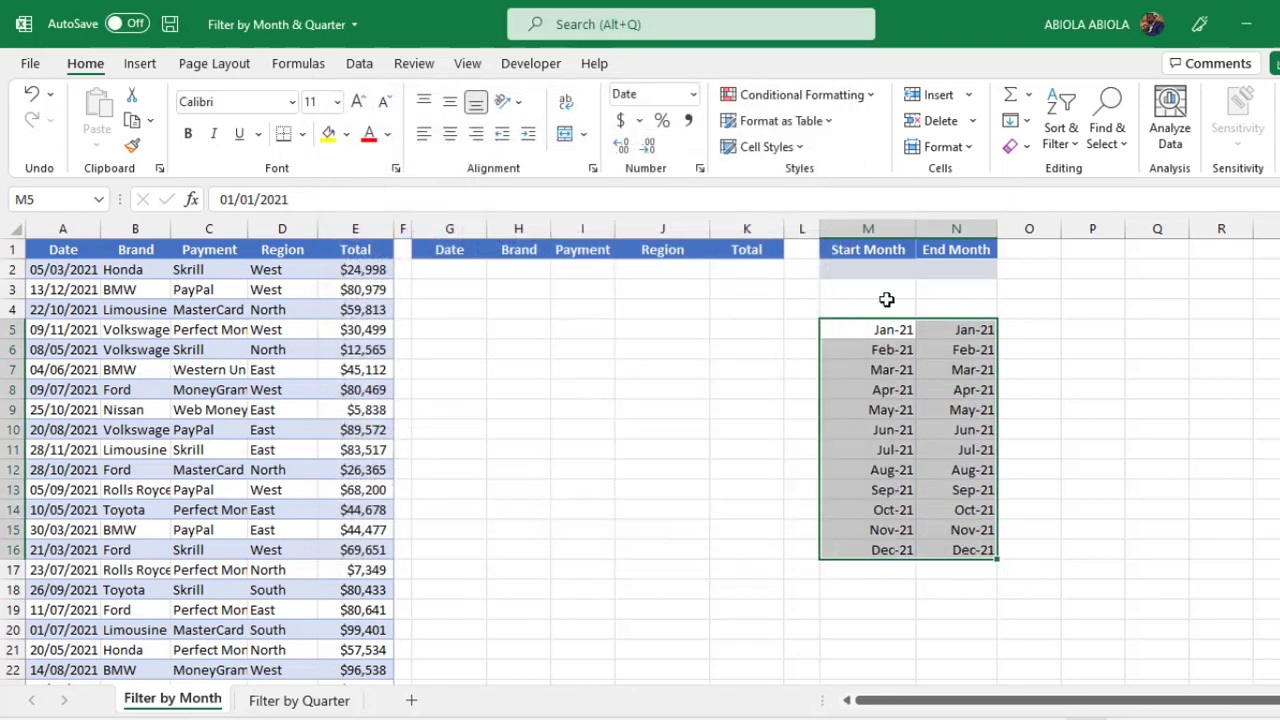
Add a List data validation to M2 sourced from $M$5:$M$16.
left_click(854, 268)
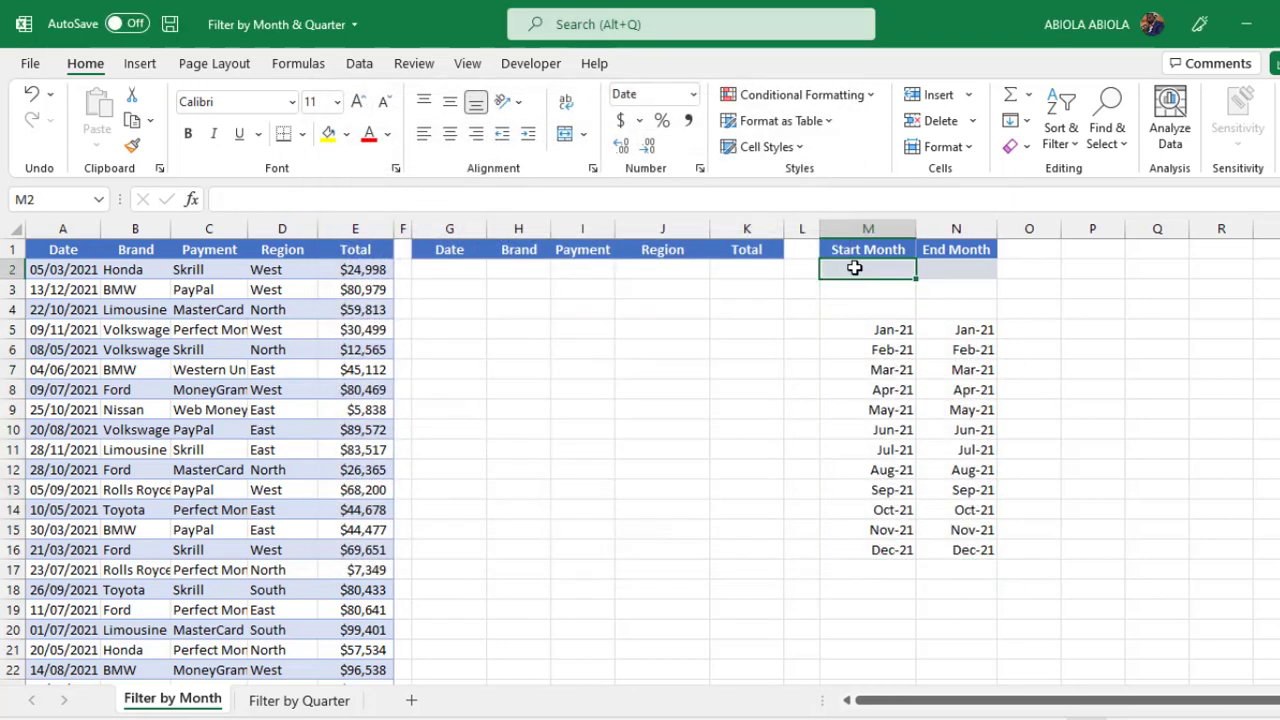
left_click(945, 275)
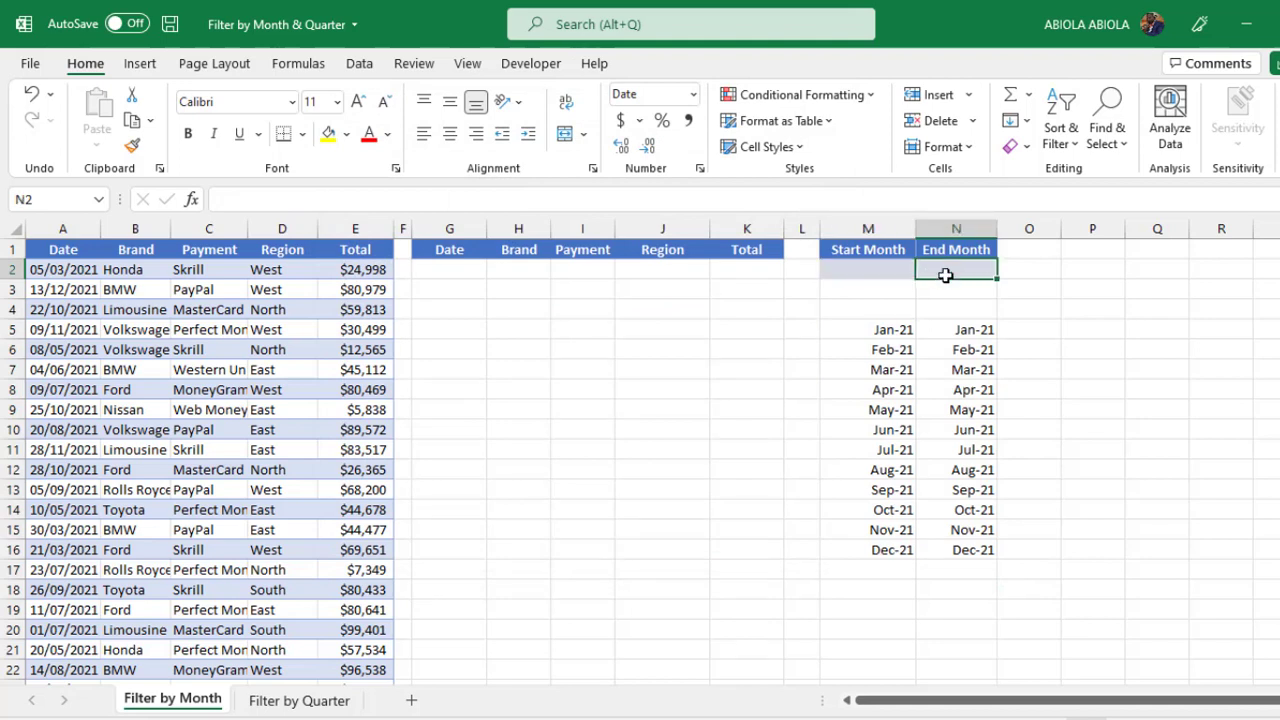
left_click(883, 270)
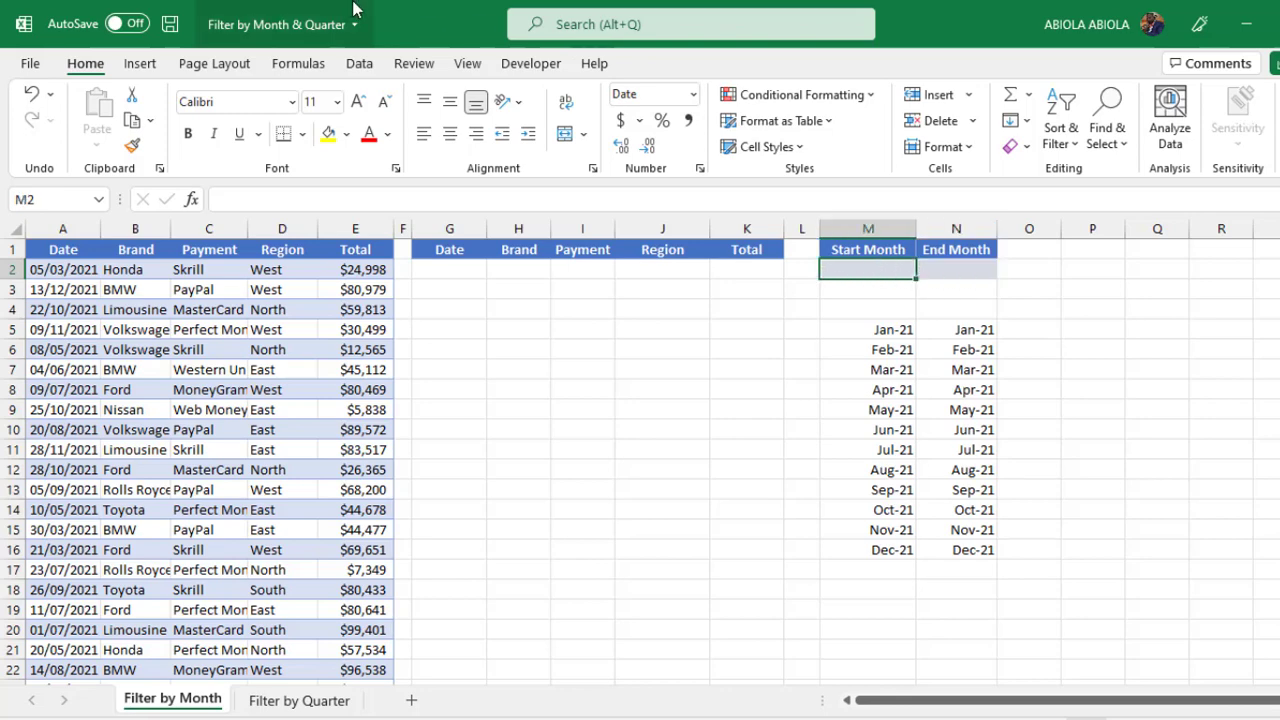
left_click(360, 63)
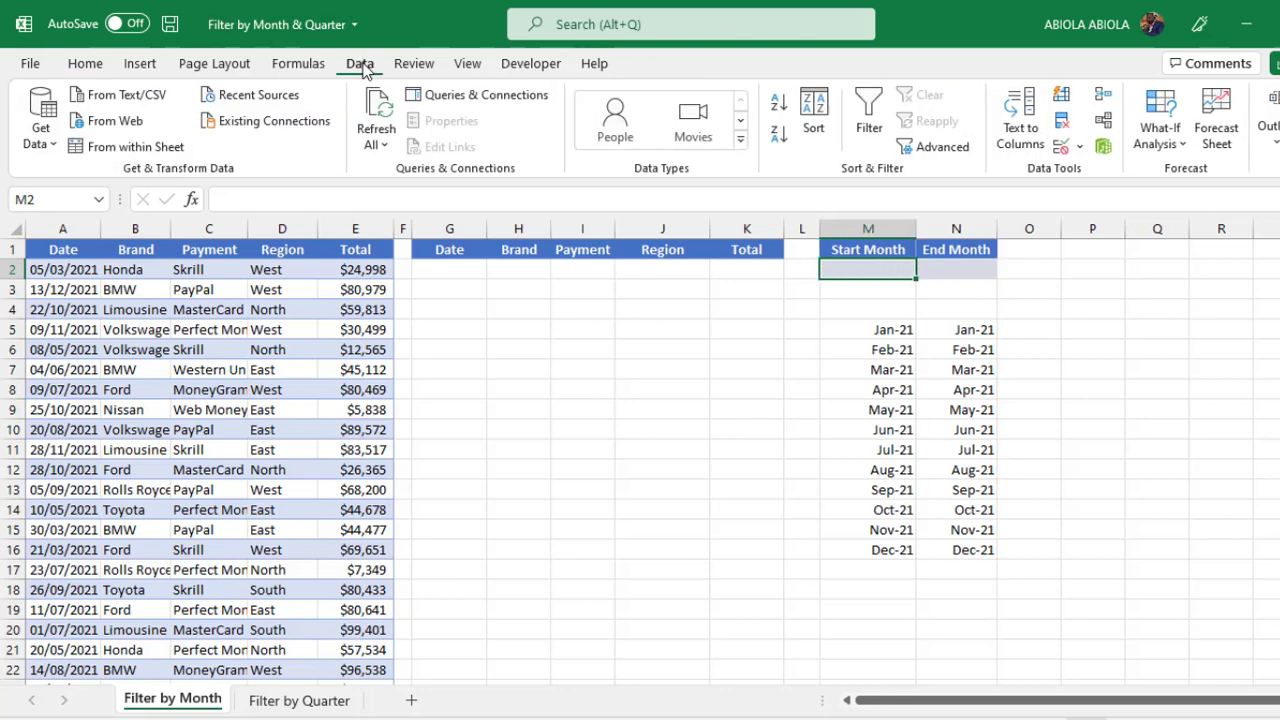
left_click(1062, 150)
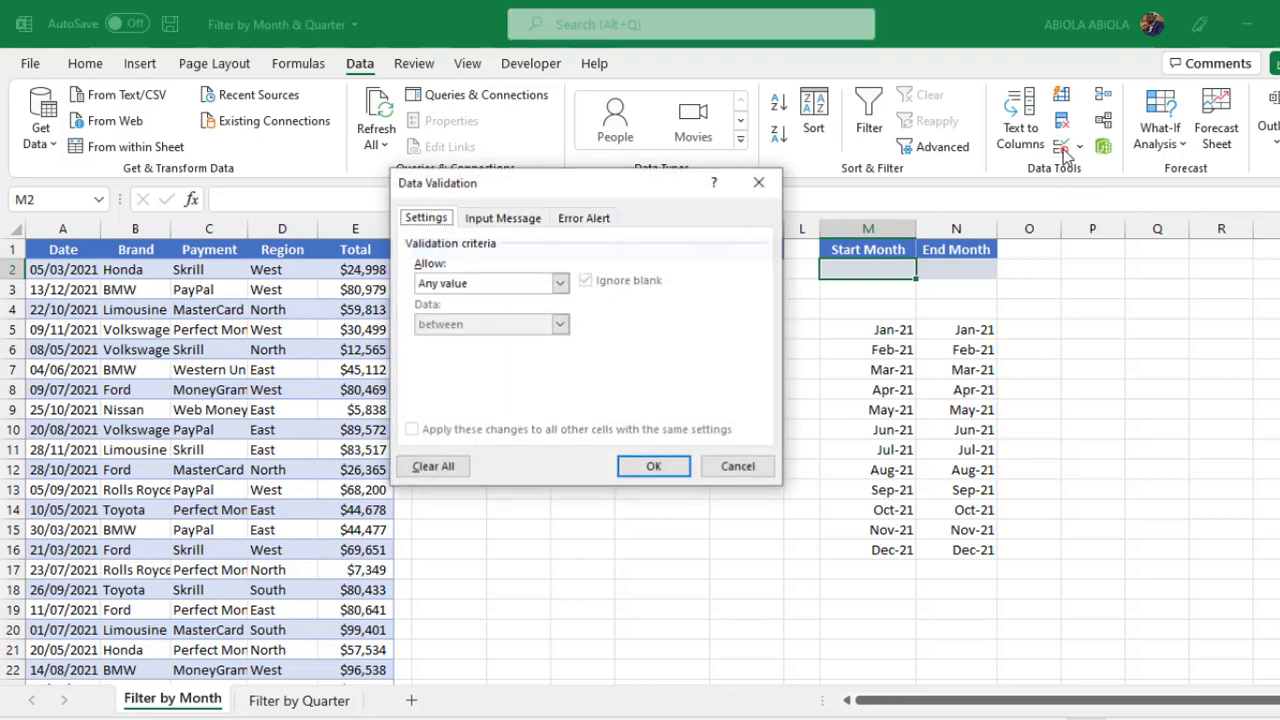
left_click(500, 288)
left_click(500, 286)
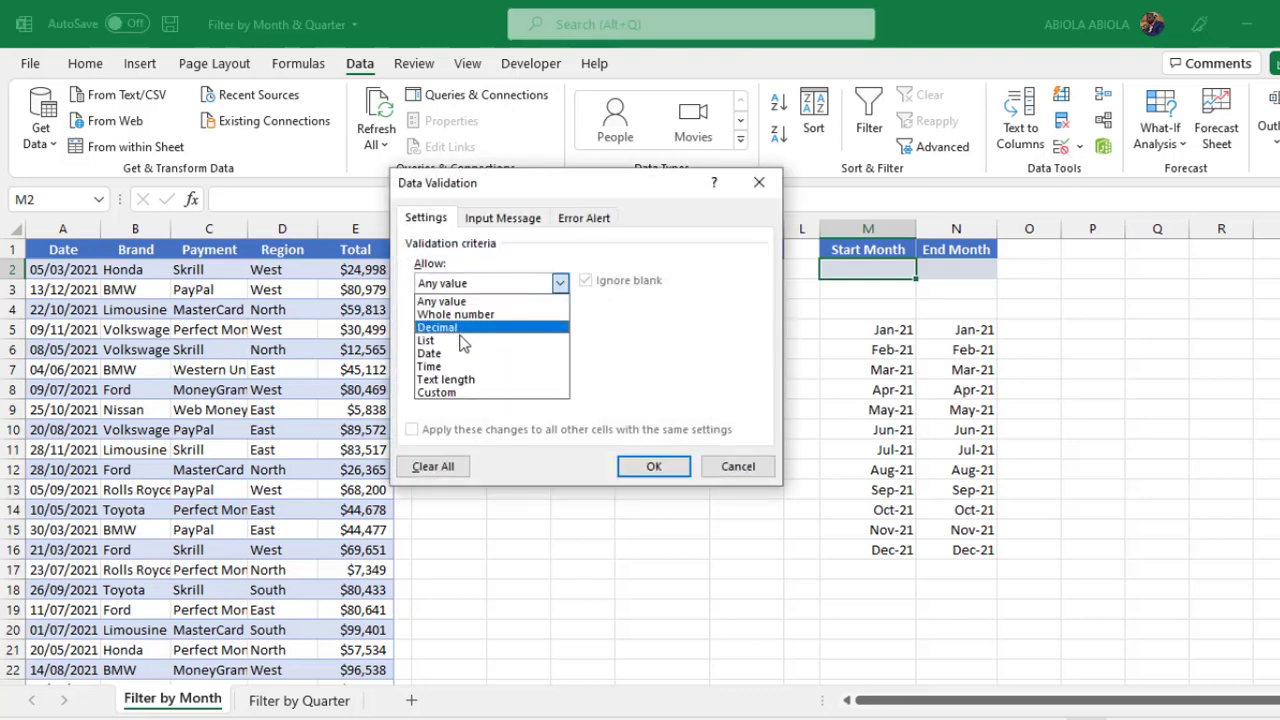
left_click(463, 341)
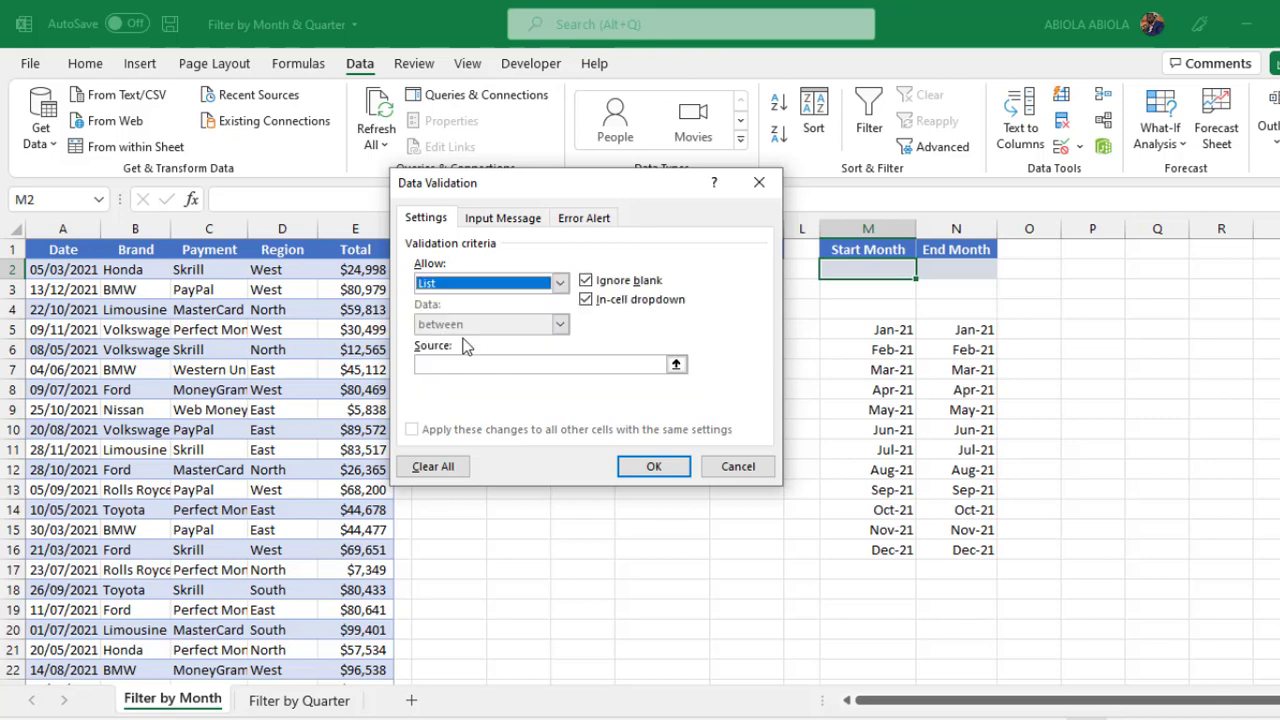
left_click_drag(870, 333, 874, 554)
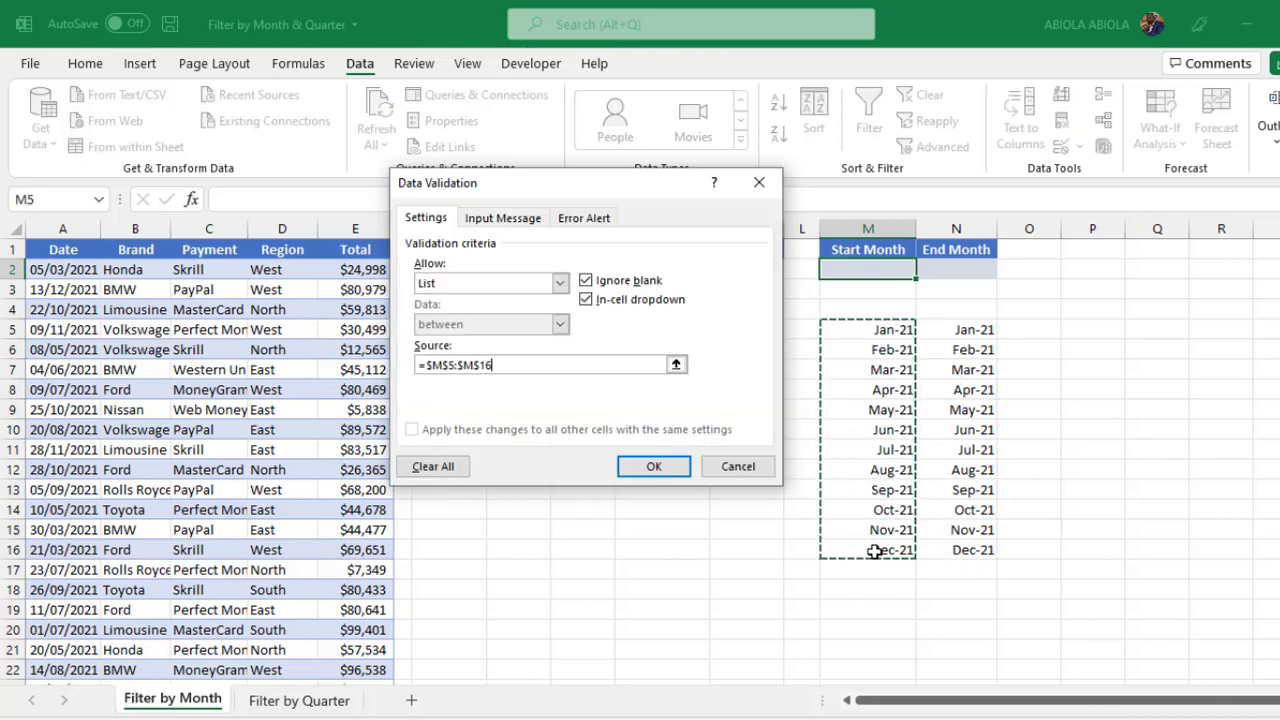
key("Return")
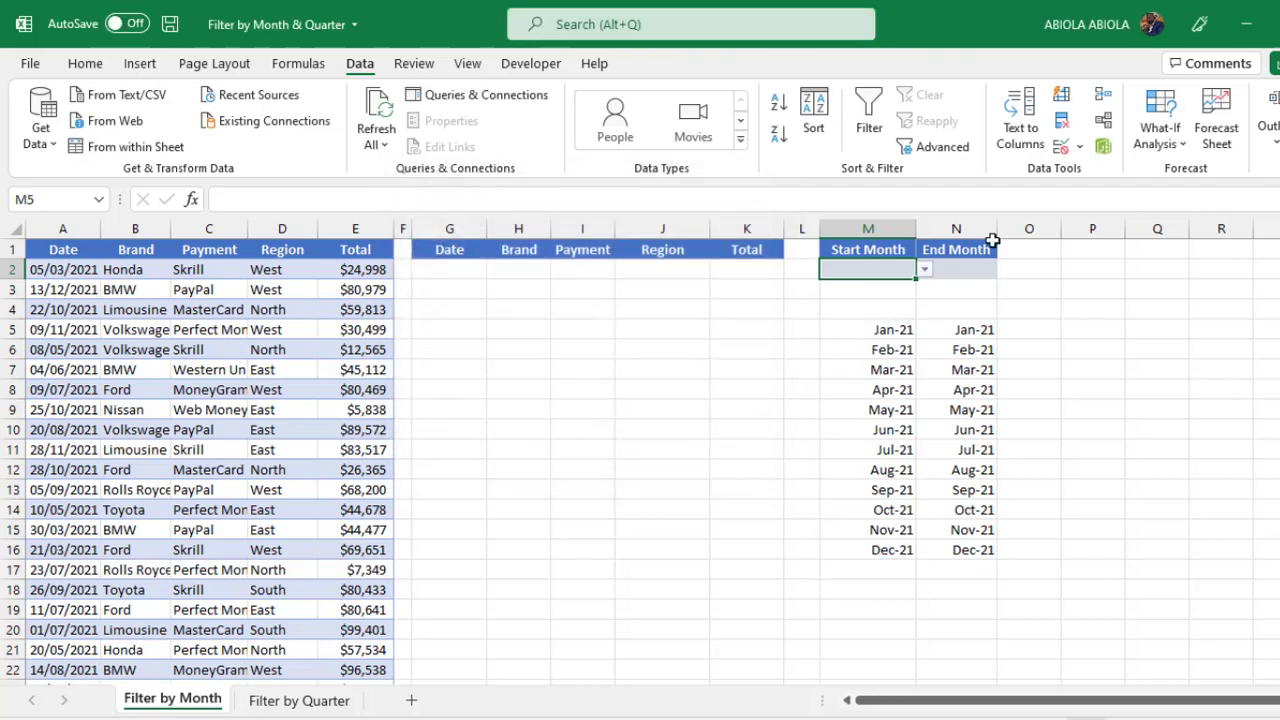
Pick Apr-21 from the M2 dropdown as the start month.
key("alt+Down")
key("Down")
key("Down")
key("Down")
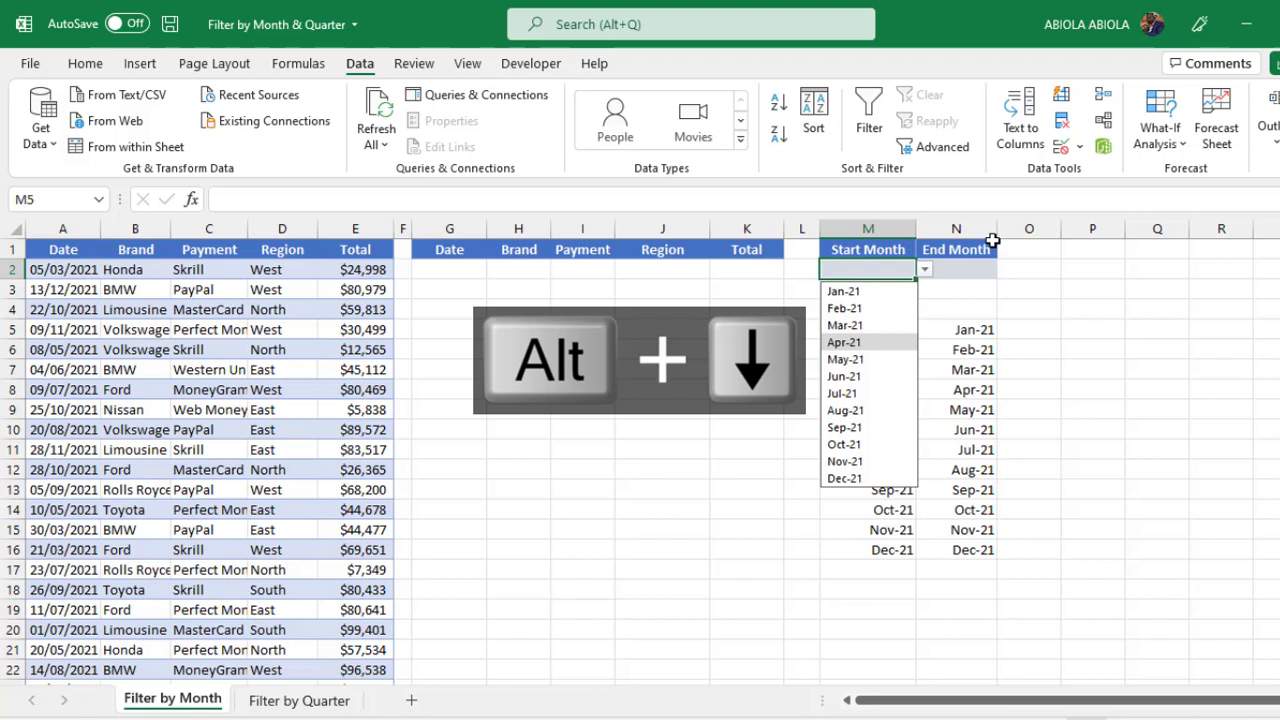
key("Return")
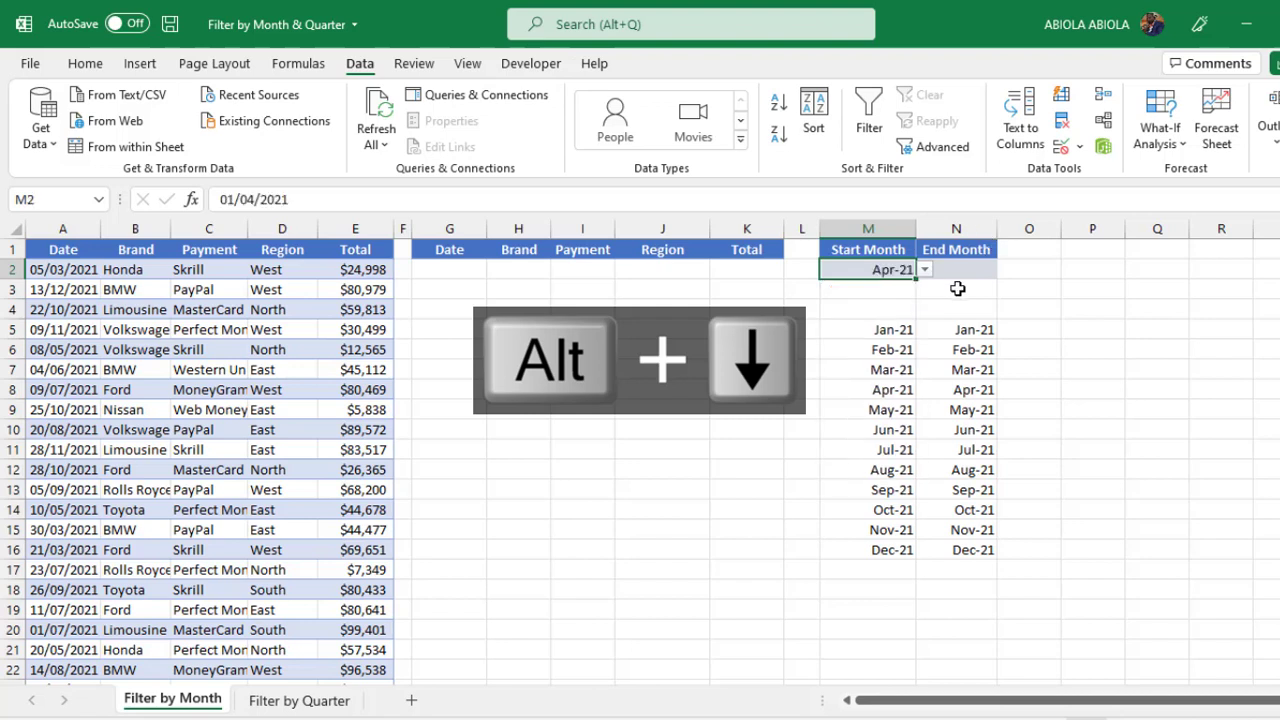
left_click(959, 271)
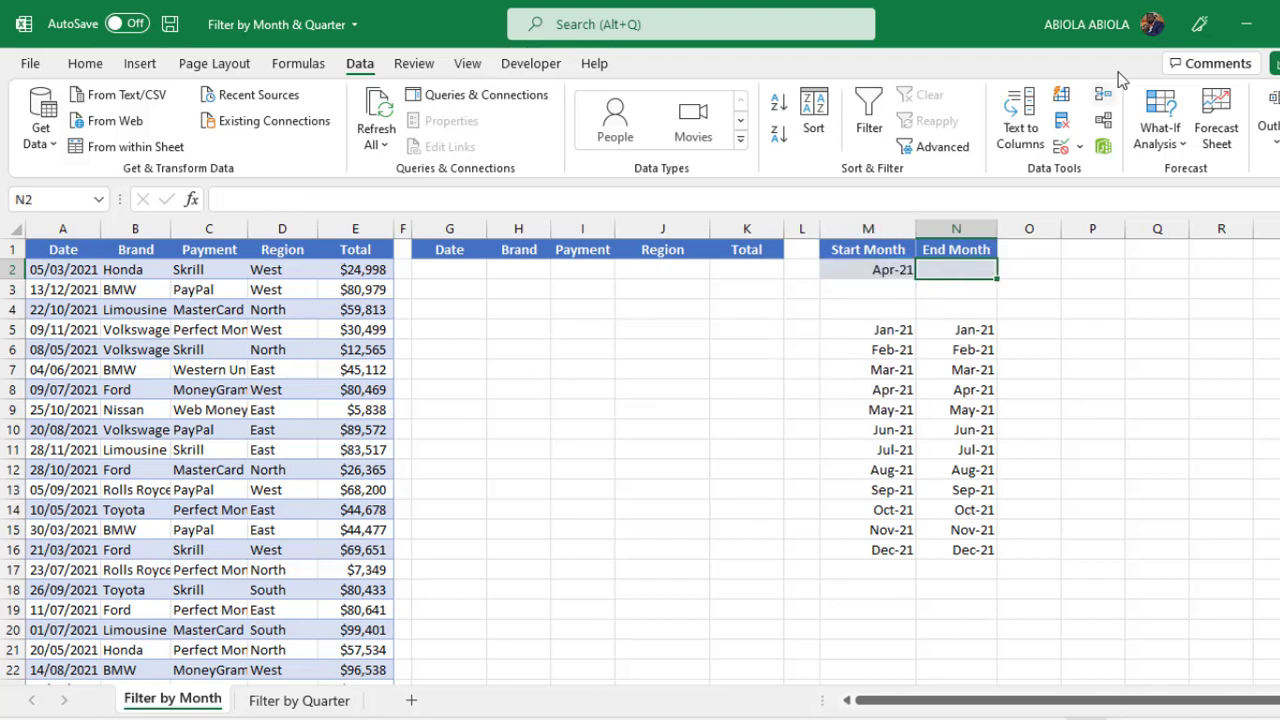
Add a List data validation to N2 sourced from $N$5:$N$16.
left_click(1061, 148)
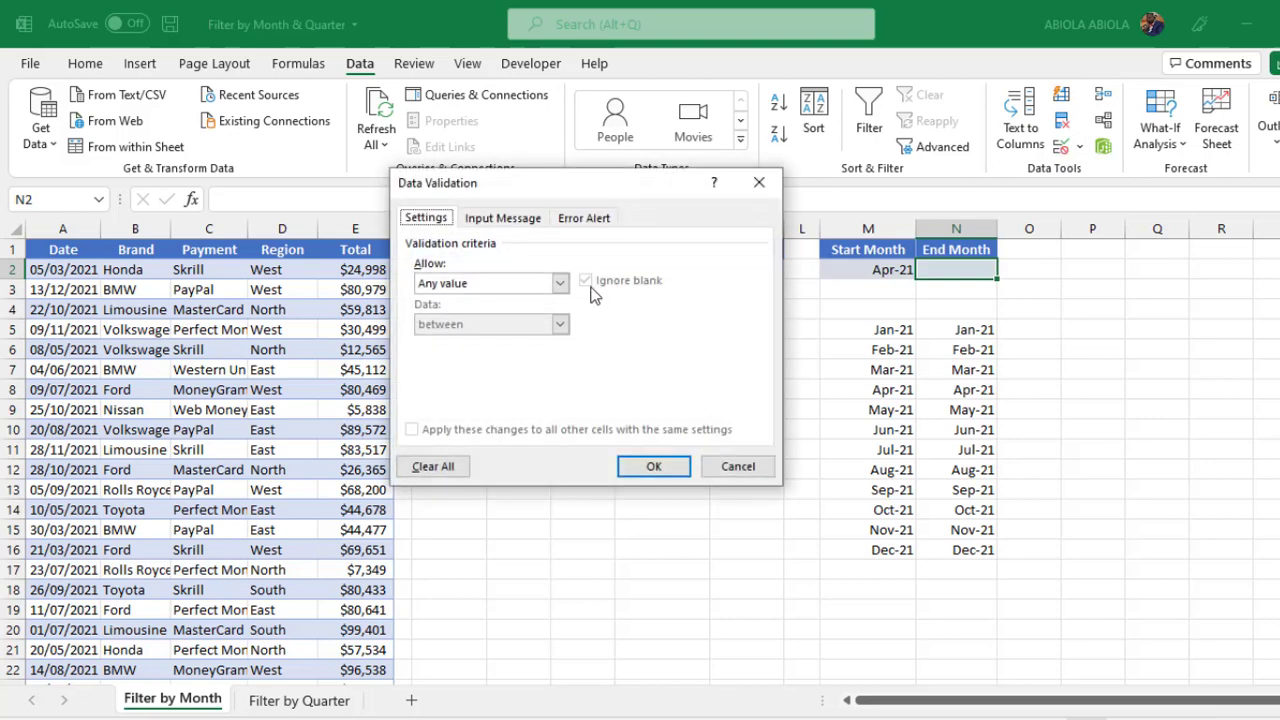
left_click(556, 284)
left_click(472, 341)
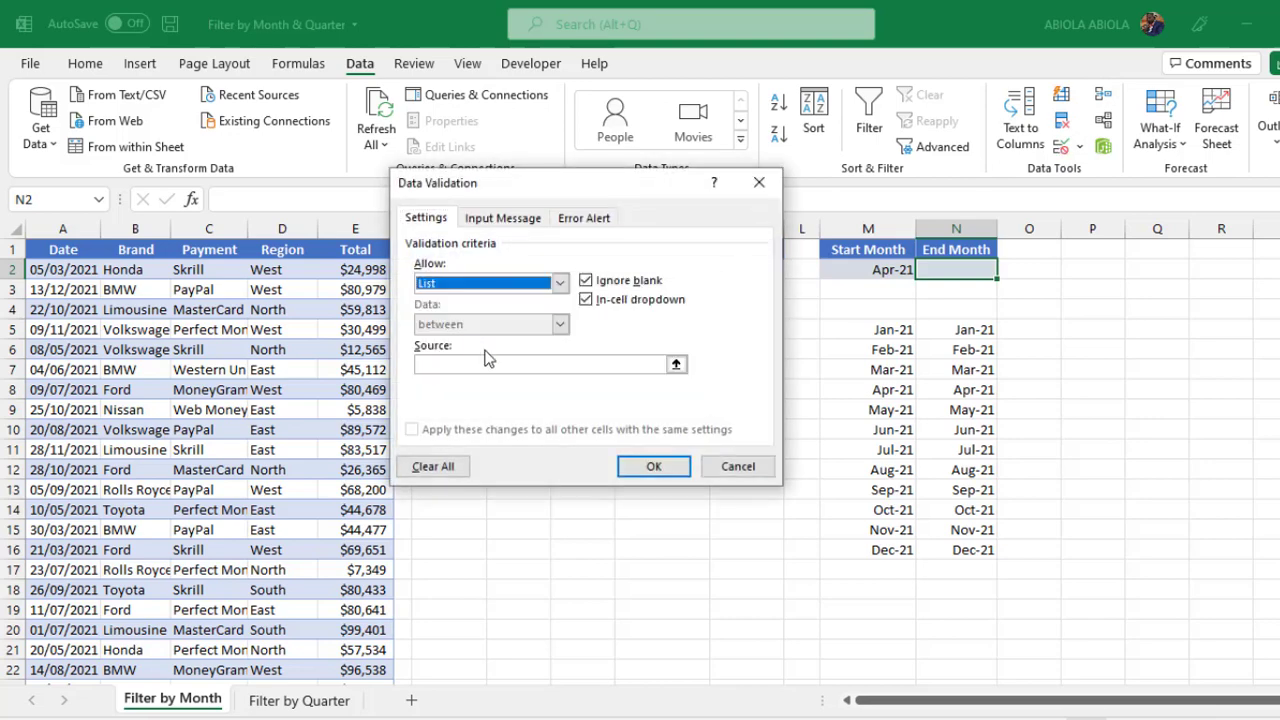
left_click(491, 364)
left_click_drag(980, 329, 958, 553)
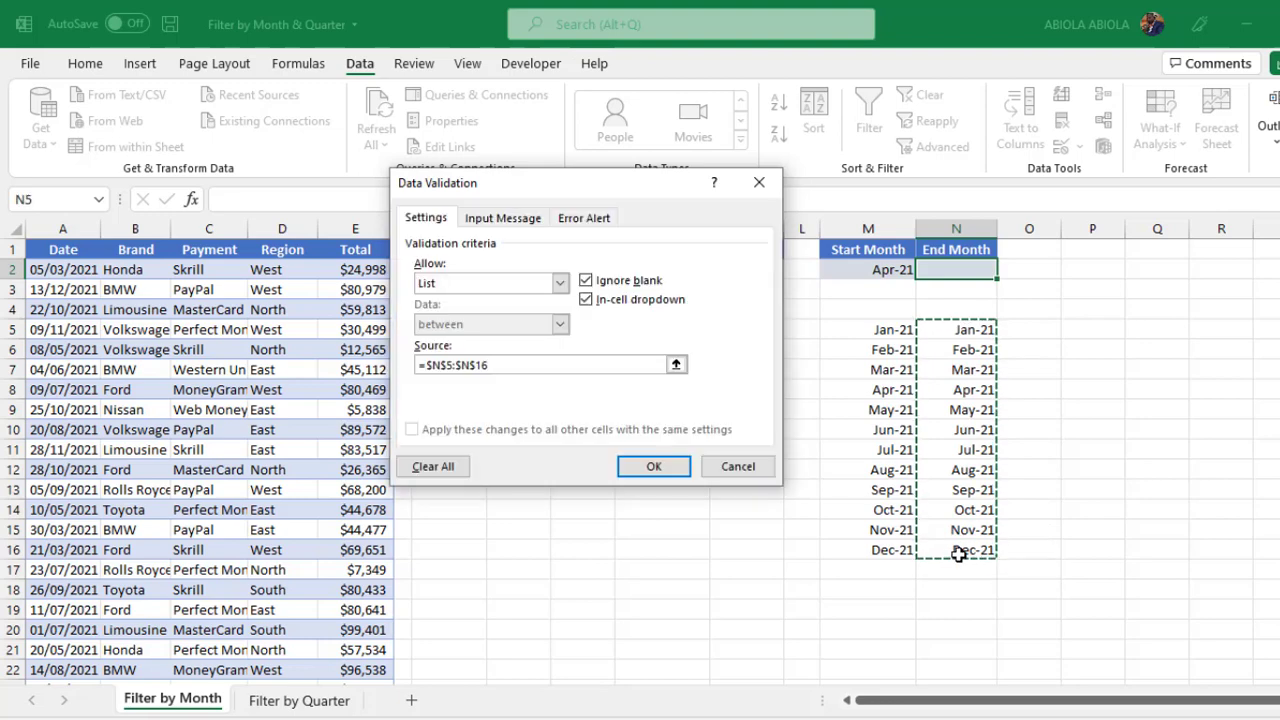
key("Return")
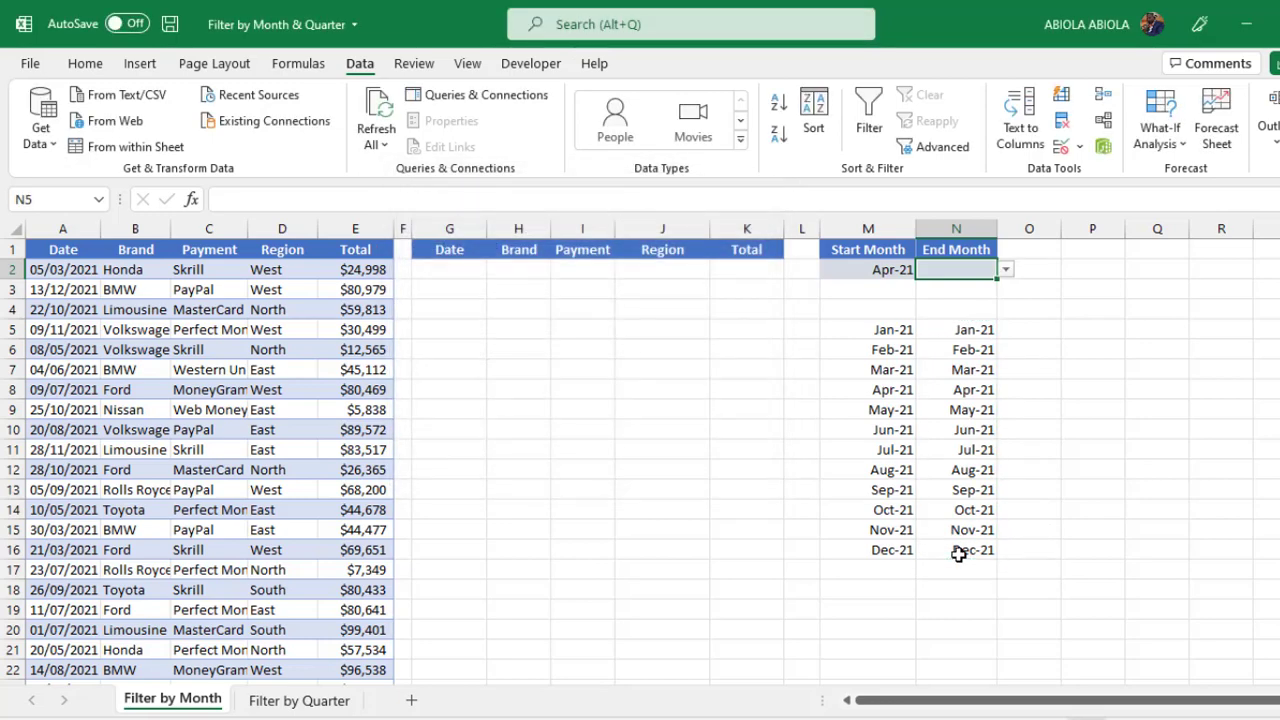
Pick Apr-21 from the N2 dropdown as the end month.
key("alt+Down")
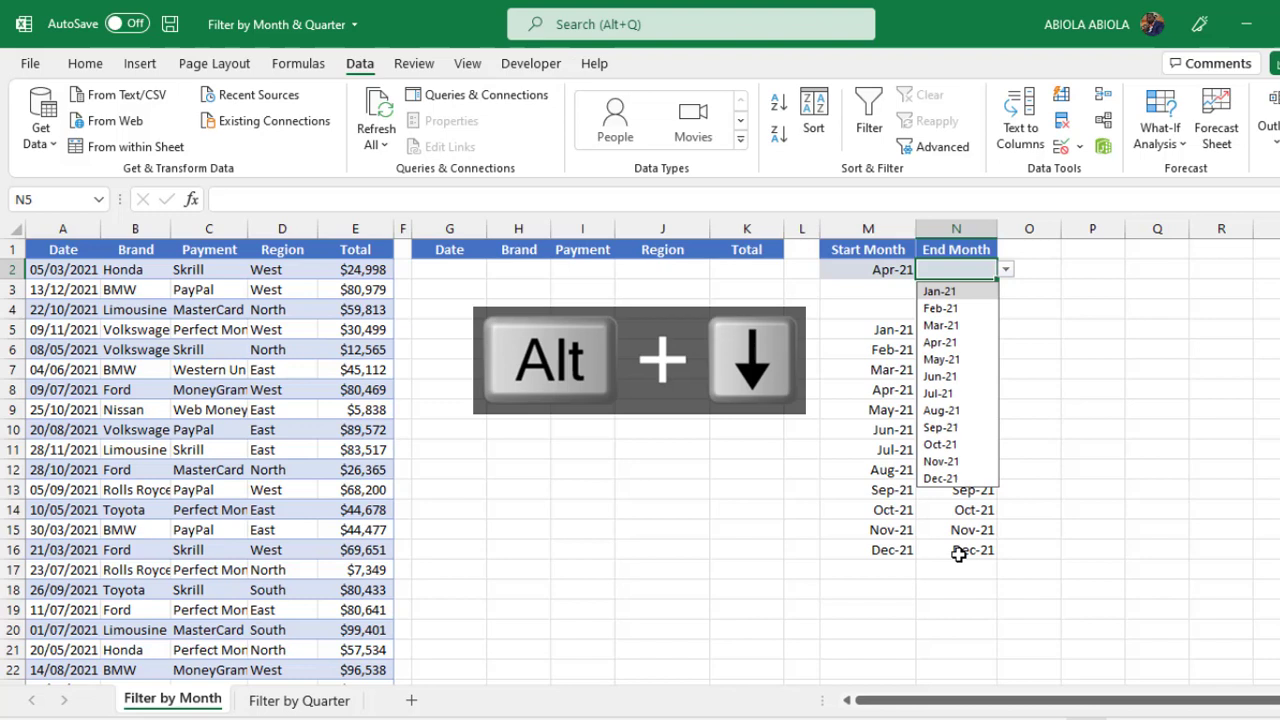
key("Down")
key("Down")
key("Down")
key("Return")
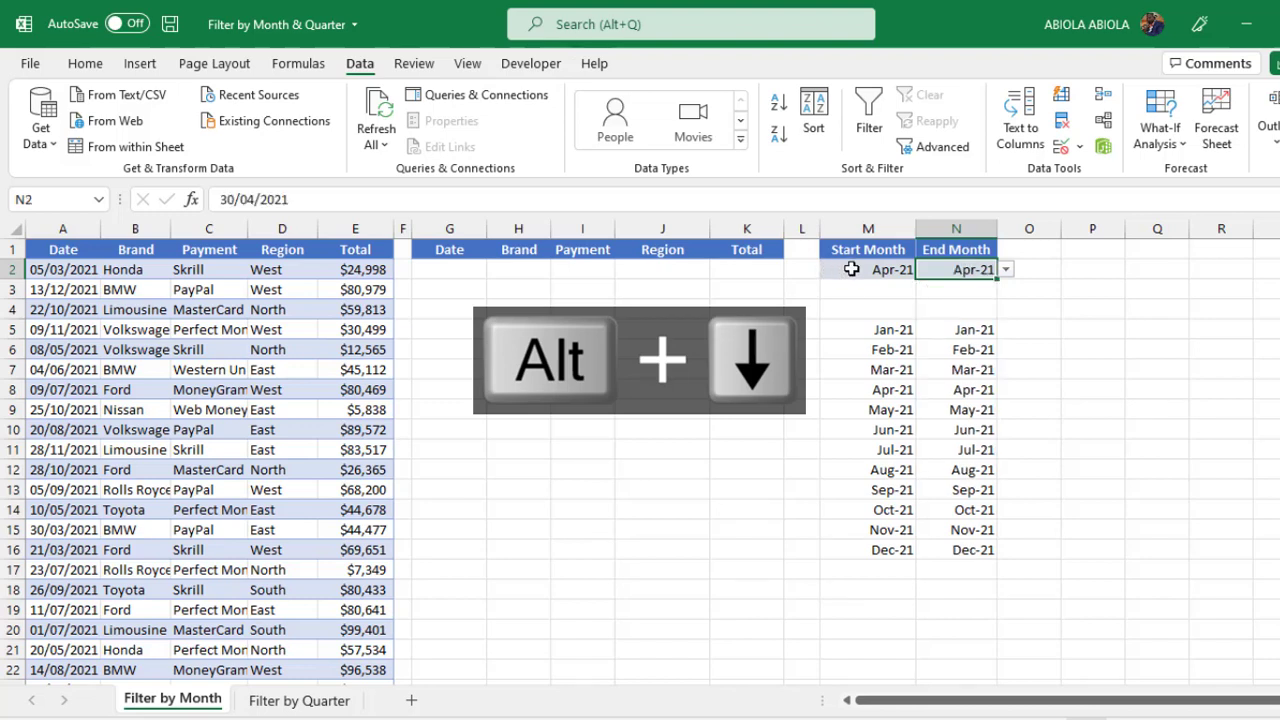
left_click(893, 272)
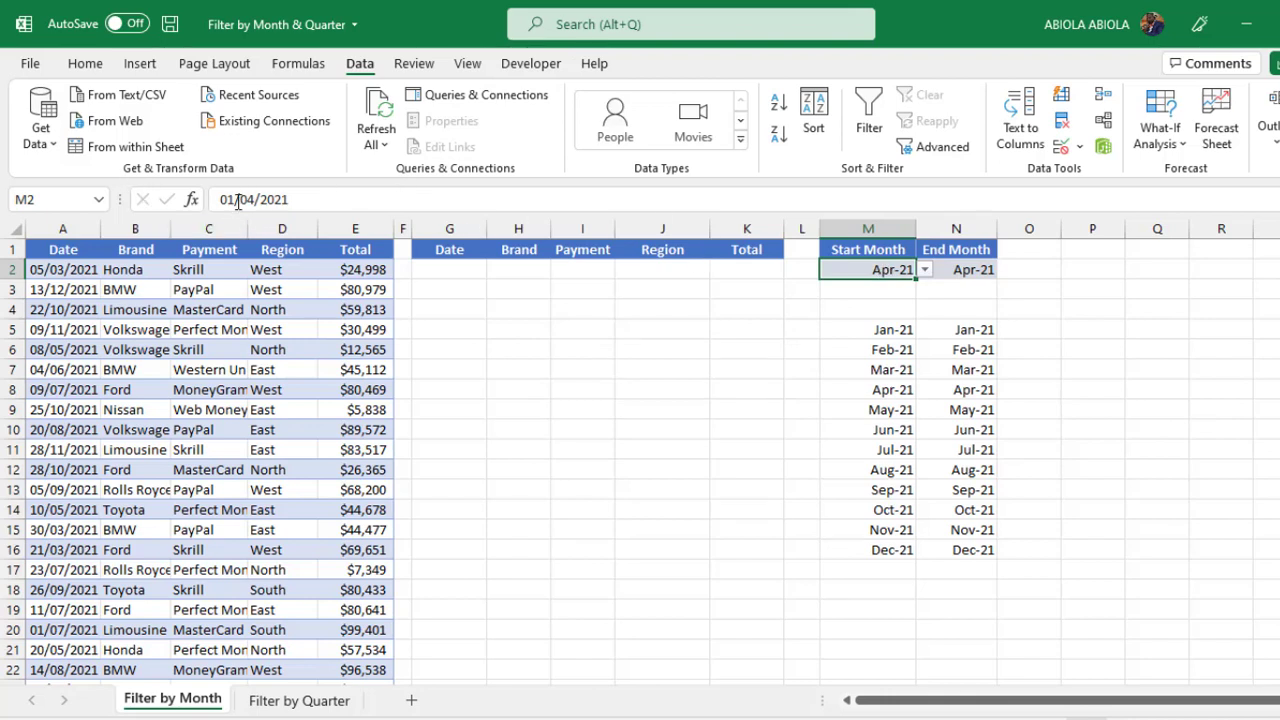
Make the text in M5:N18 white so only the Apr-21 inputs remain visible.
left_click(960, 272)
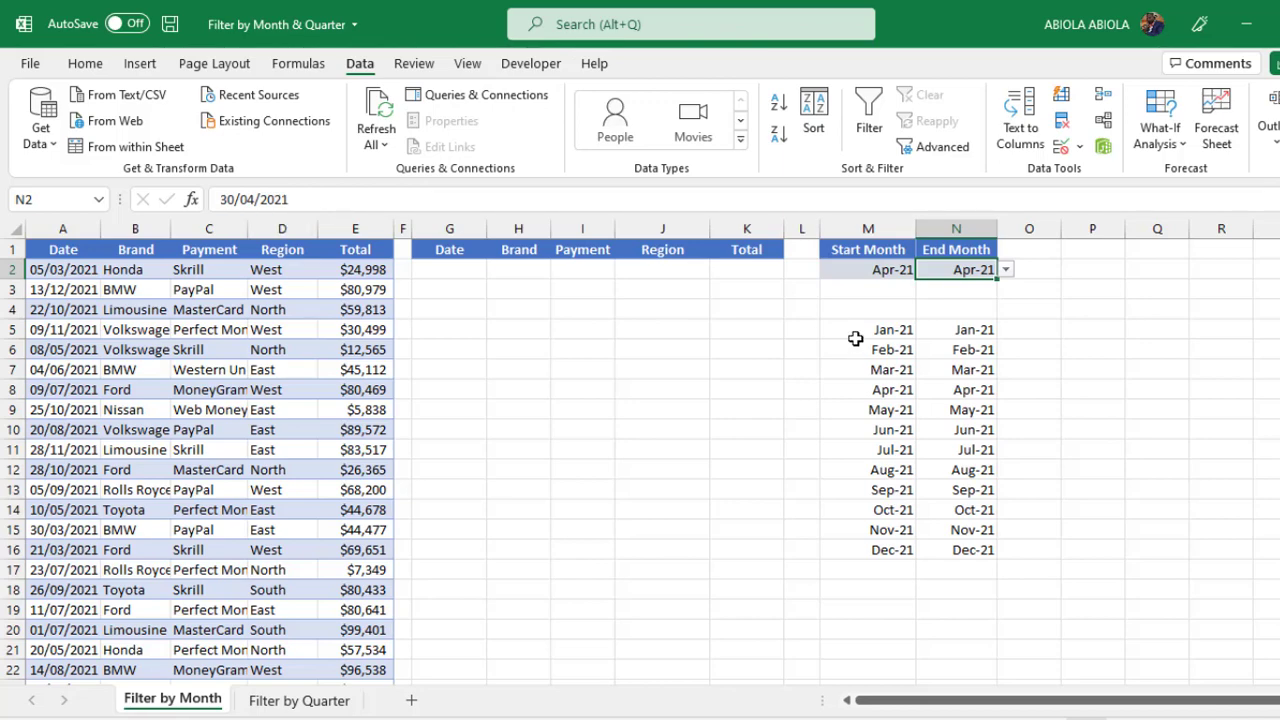
left_click_drag(855, 333, 994, 581)
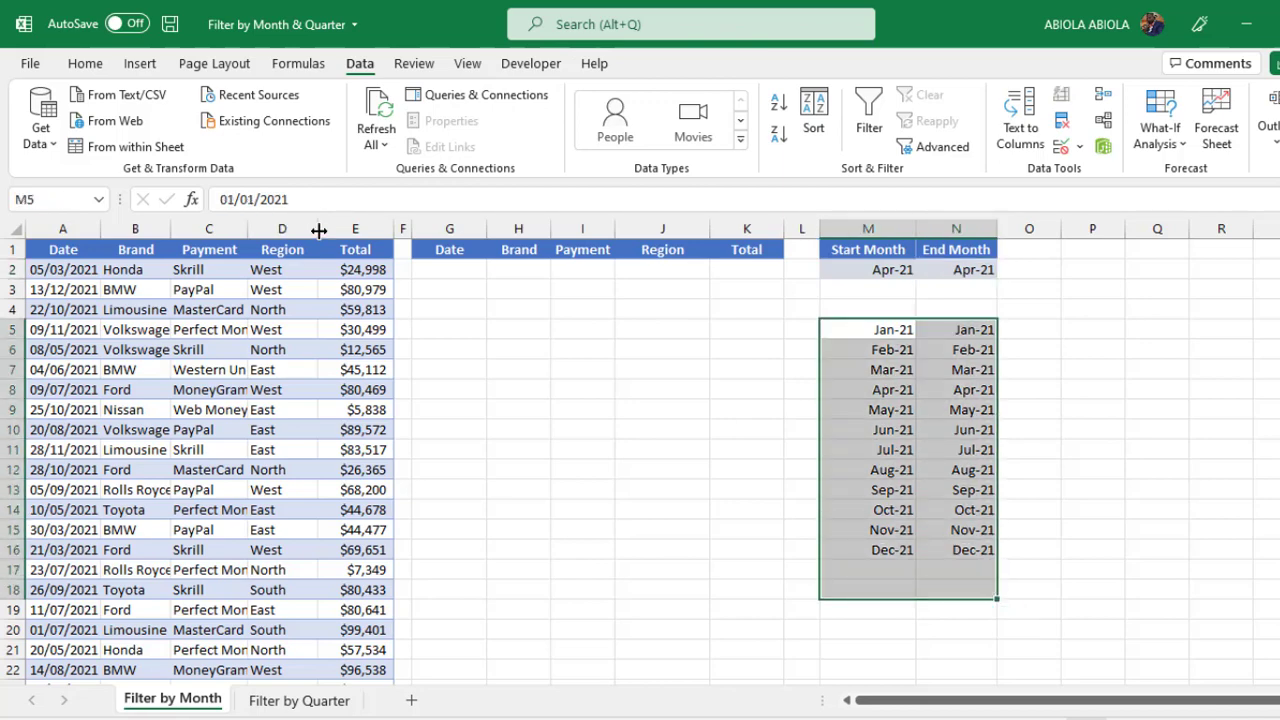
left_click(82, 64)
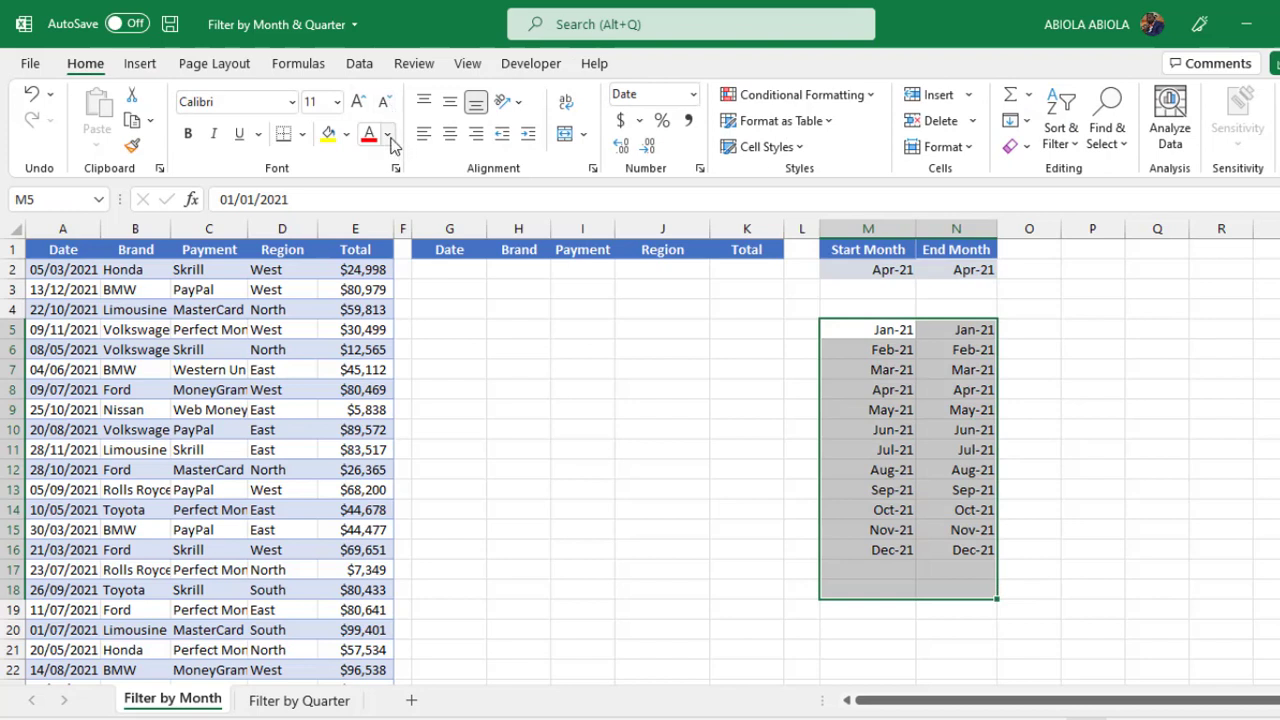
left_click(388, 134)
left_click(368, 217)
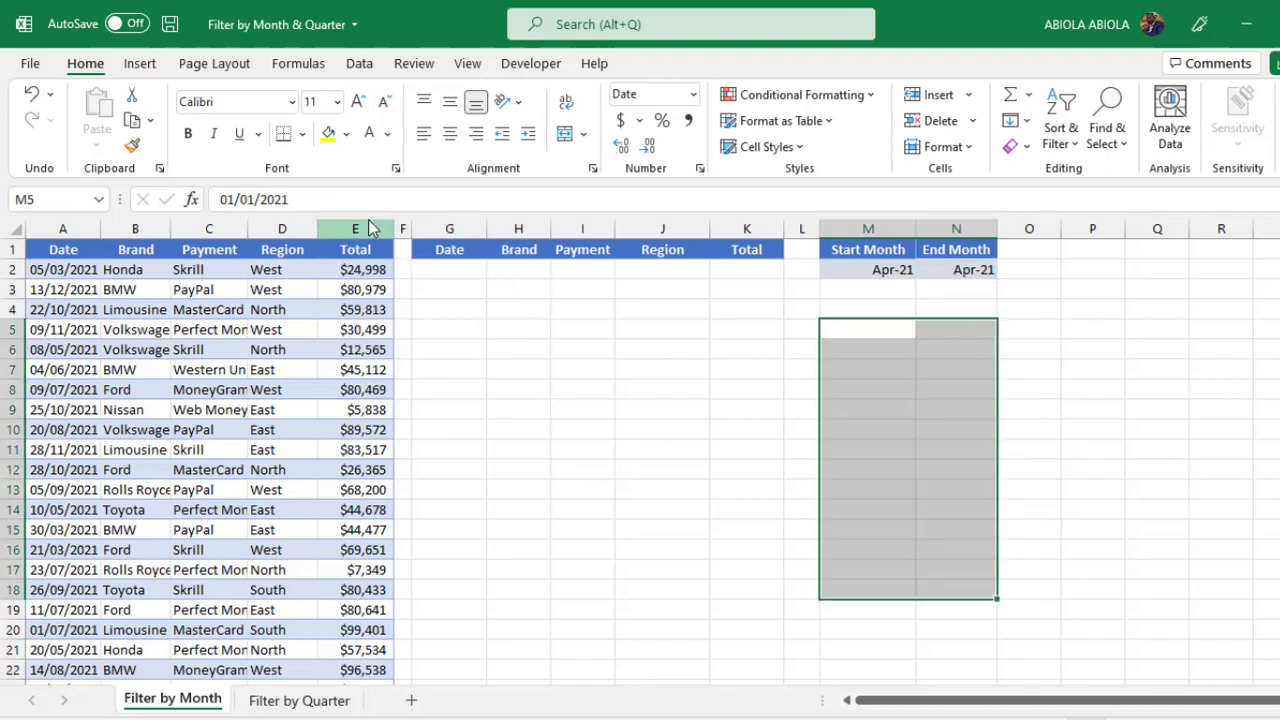
left_click(474, 284)
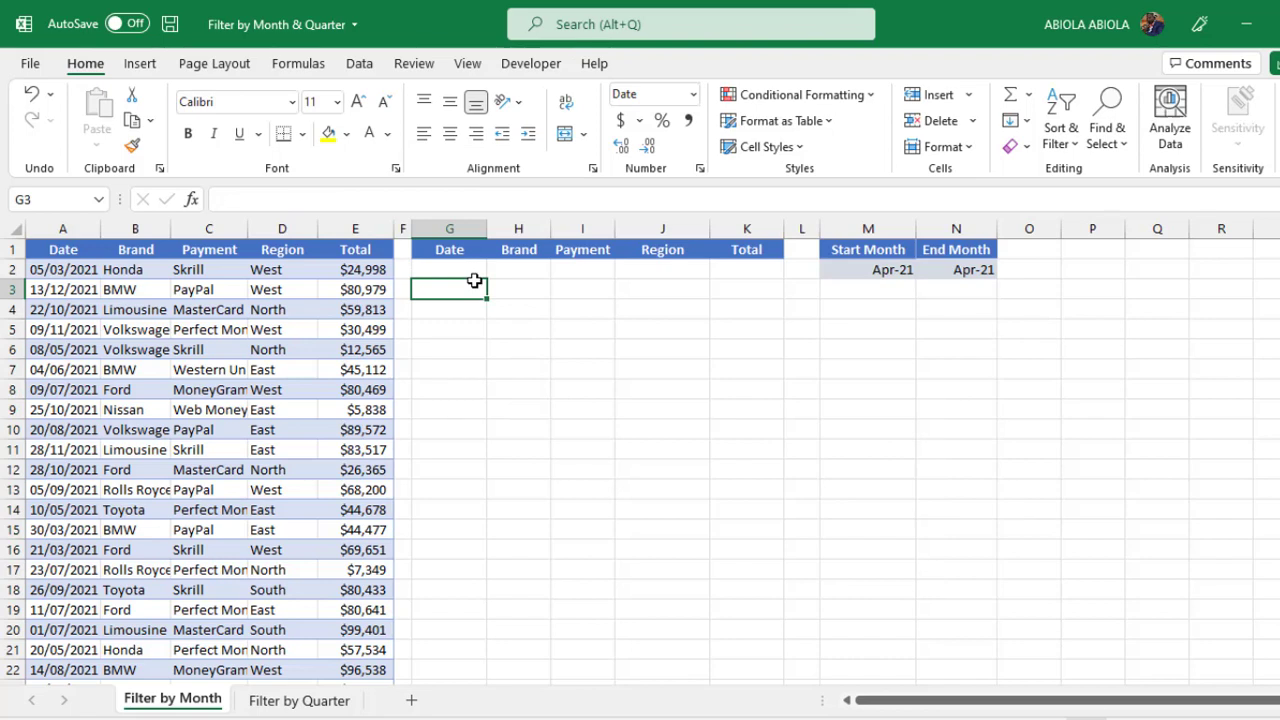
Start a FILTER formula in G2 using the Data table as the array.
left_click(476, 271)
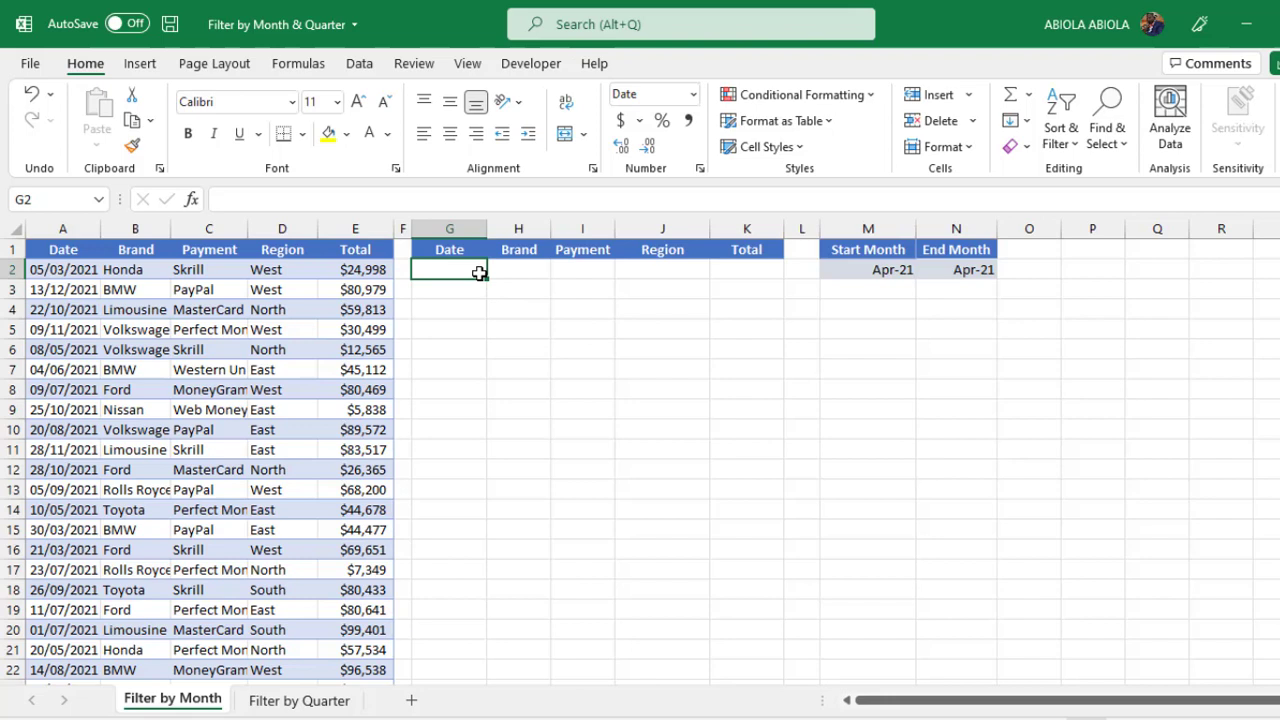
type("=filt")
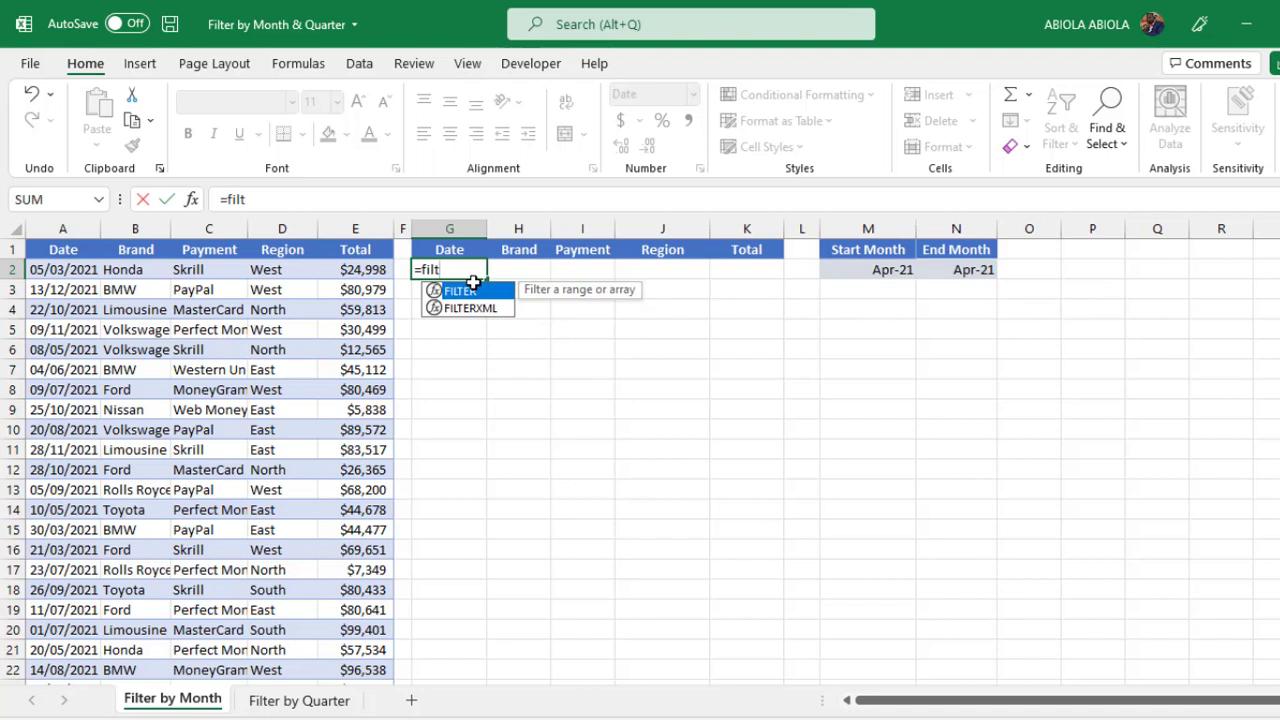
double_click(474, 287)
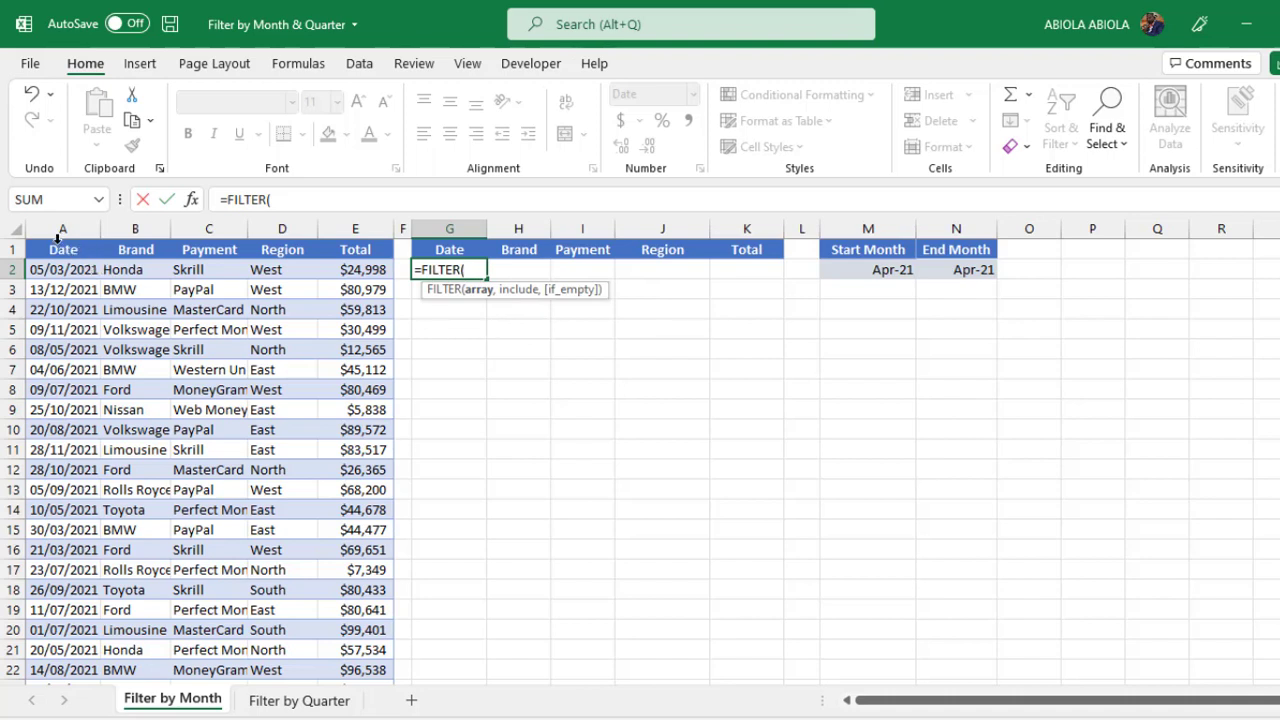
left_click(56, 236)
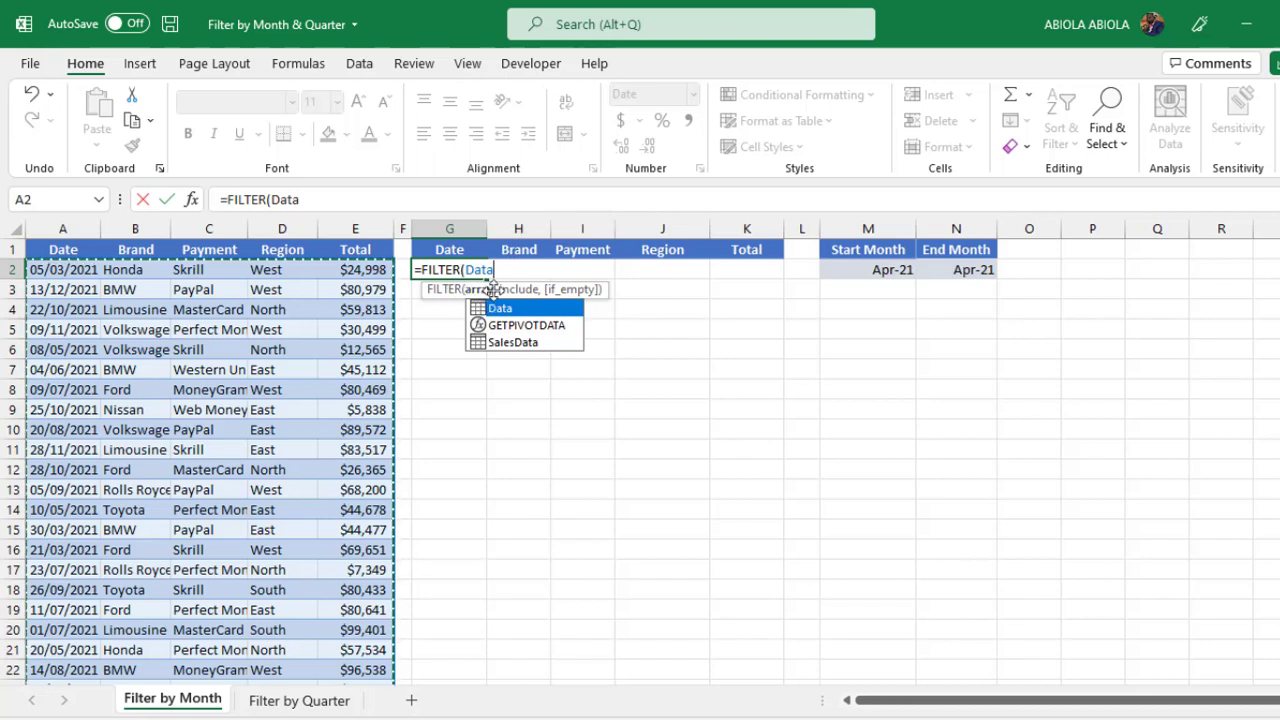
type(",(")
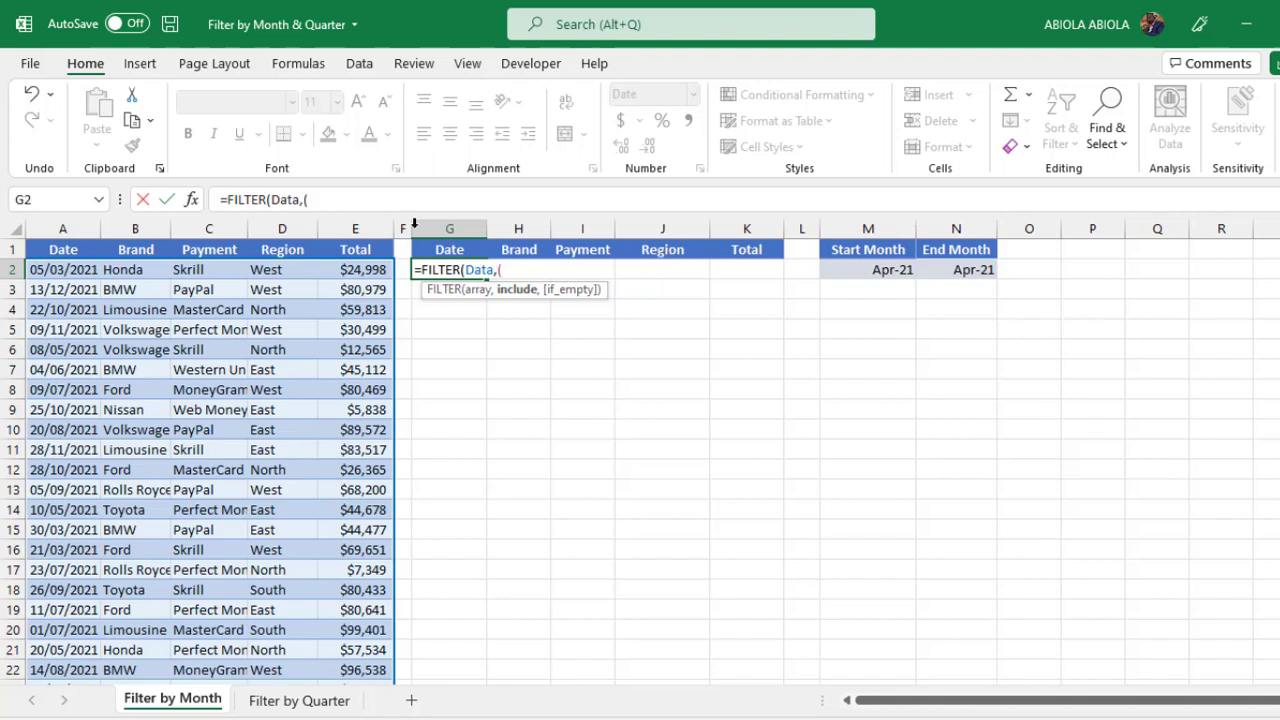
Add conditions Data[Date]>=M2 and Data[Date]<=N2, committing so April 2021 records spill.
left_click(57, 240)
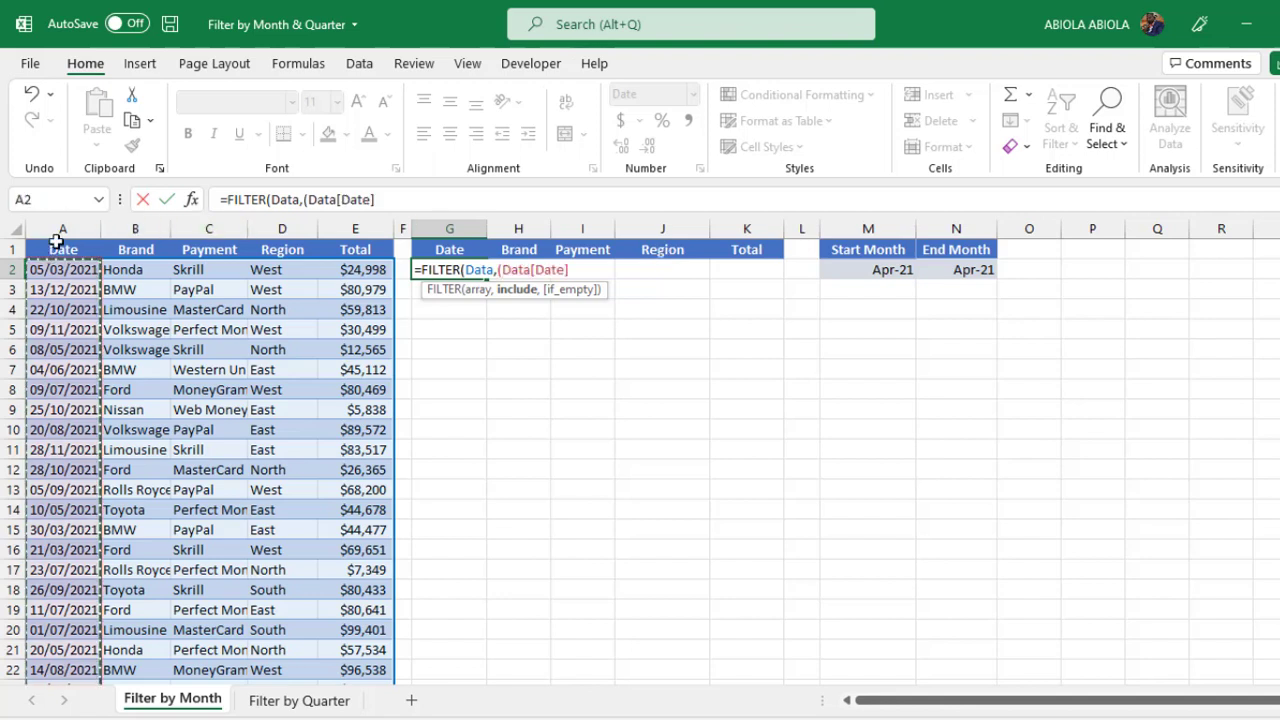
type(">=")
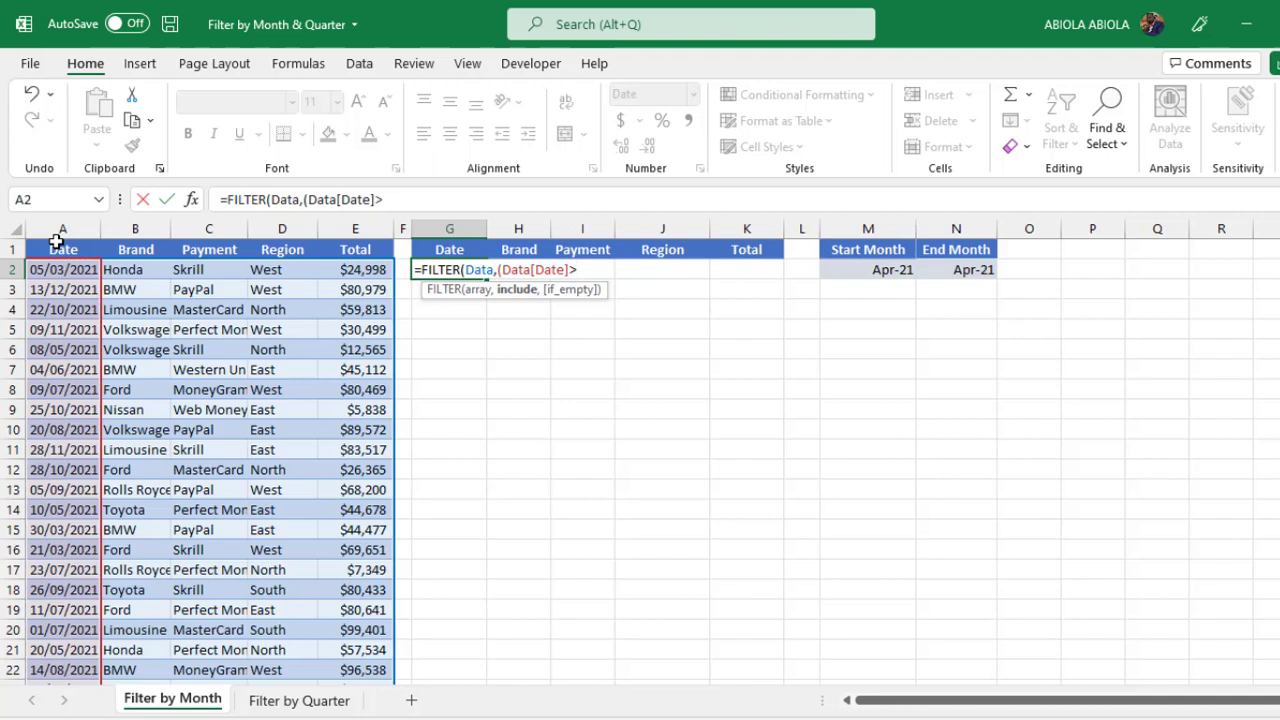
left_click(844, 276)
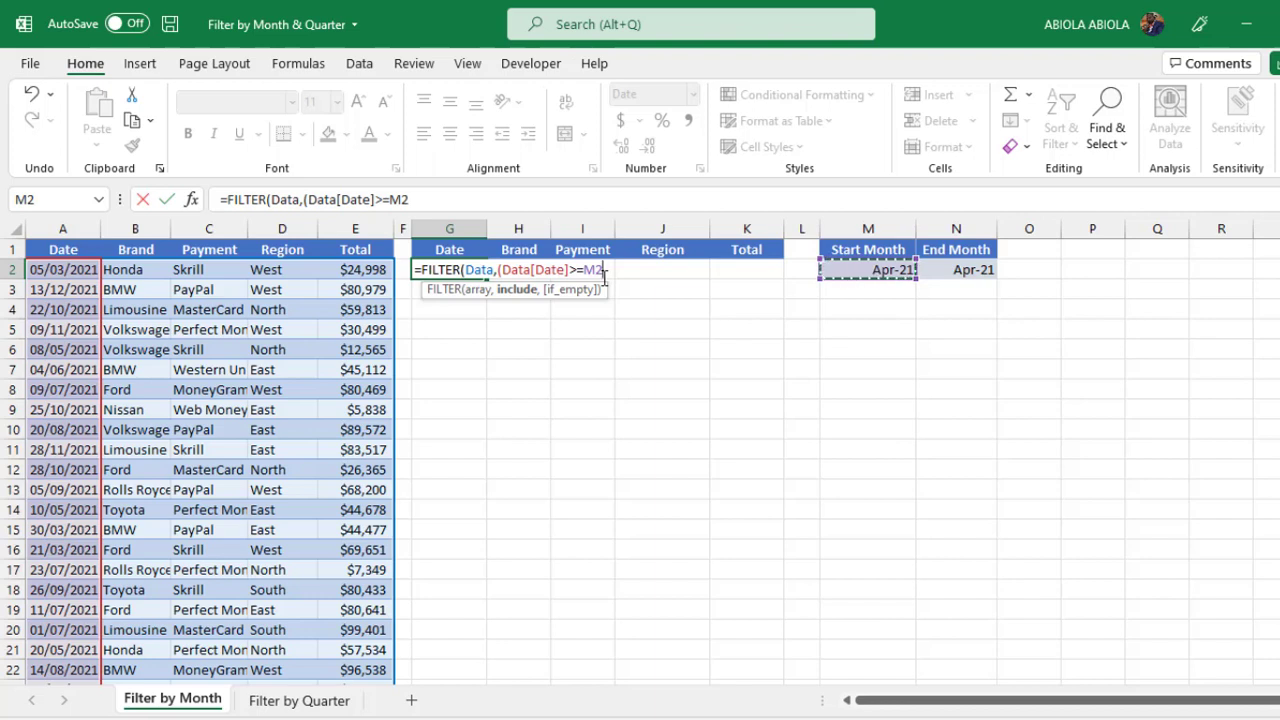
type(")")
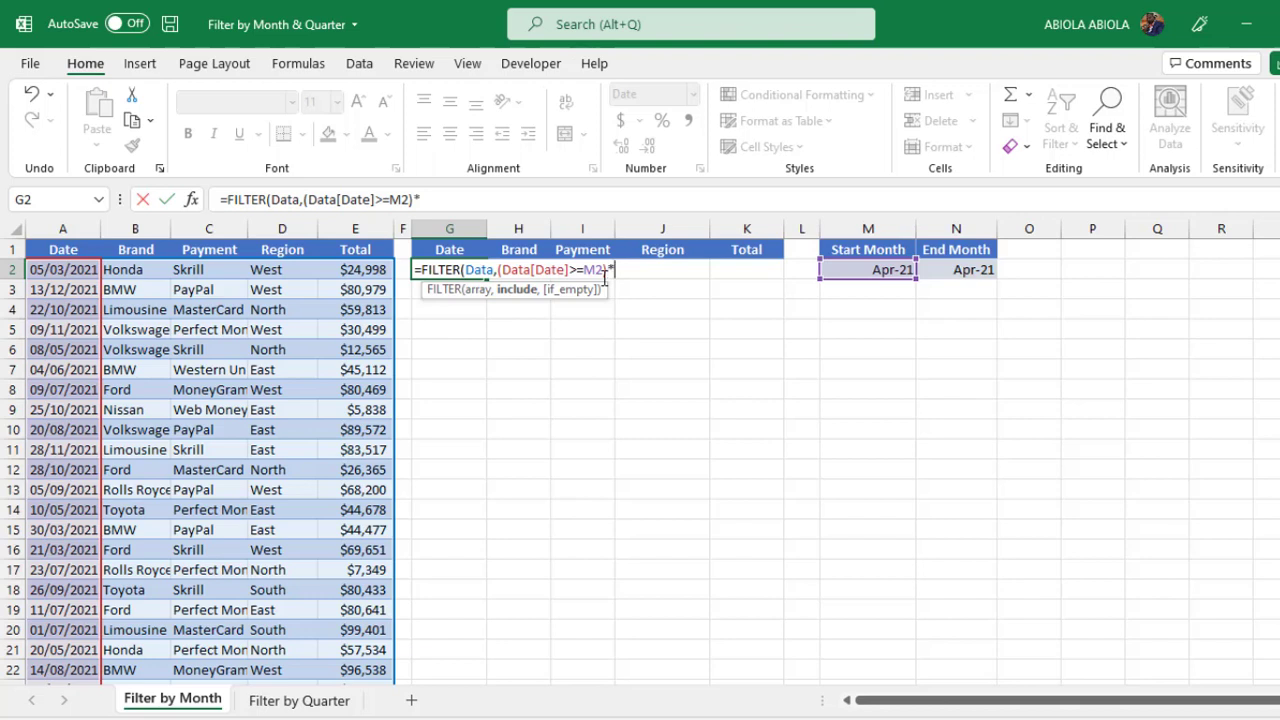
type("*(")
left_click(62, 237)
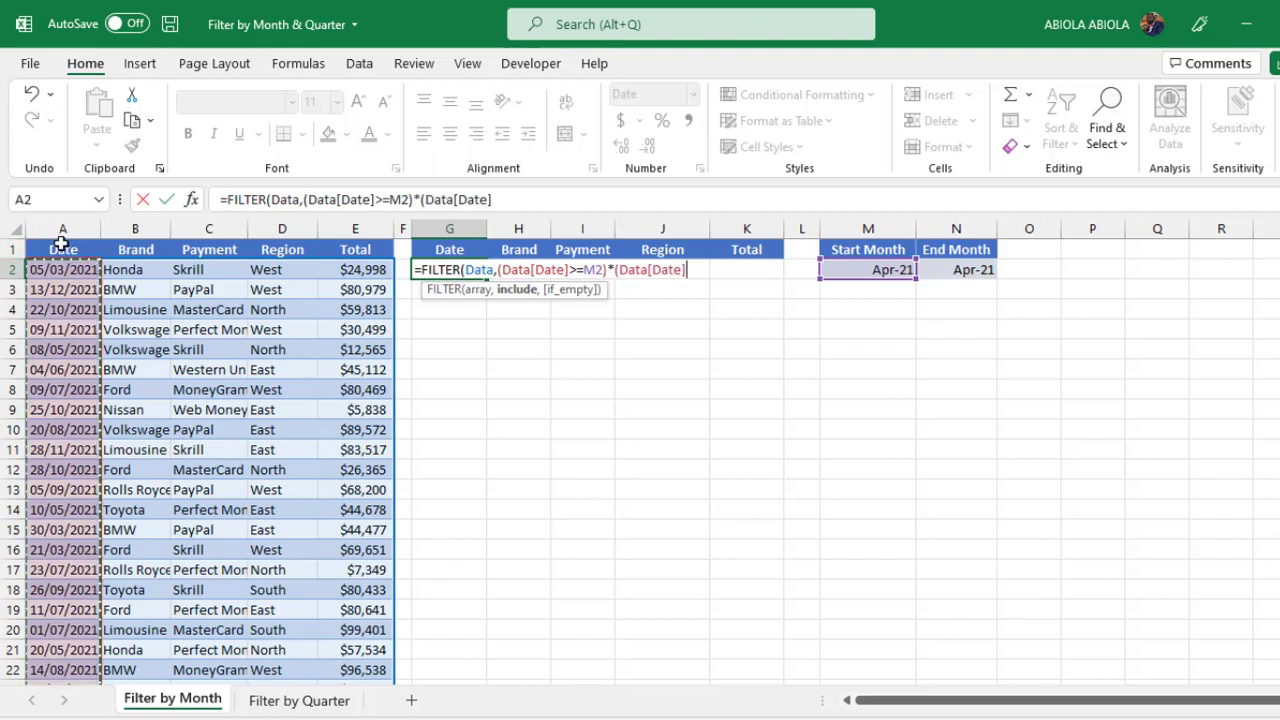
type("<")
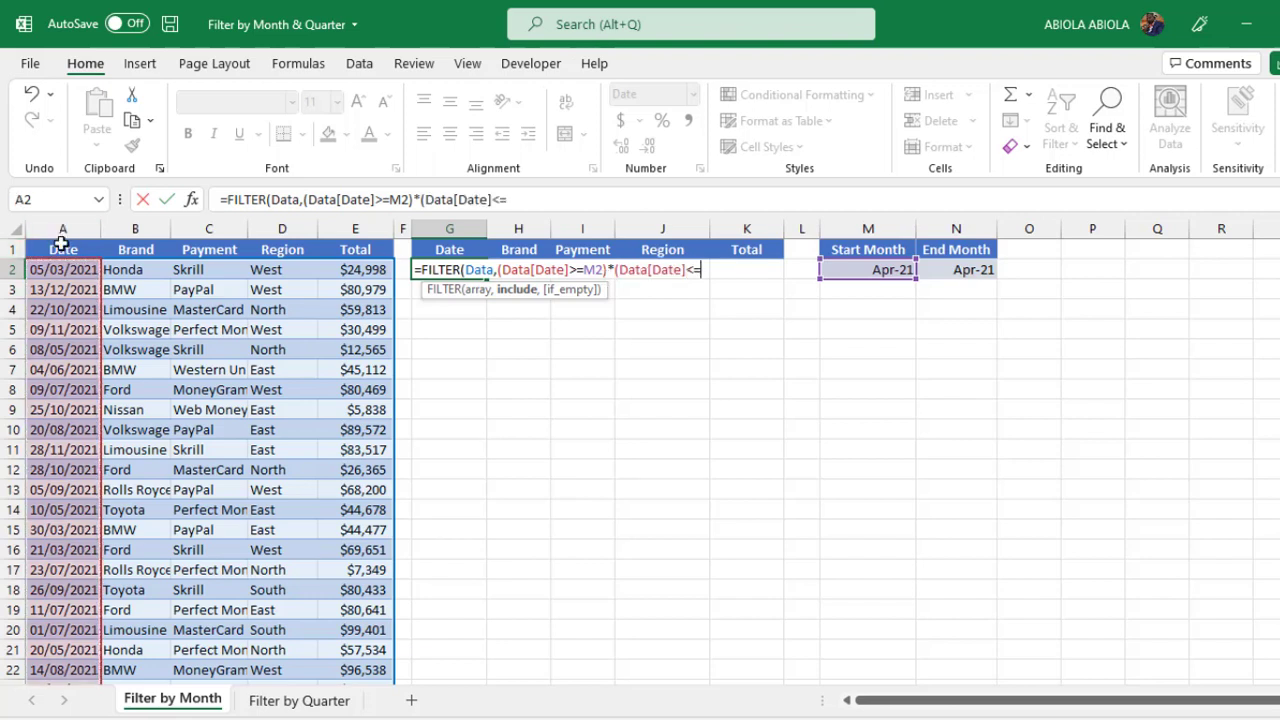
type("=")
left_click(980, 270)
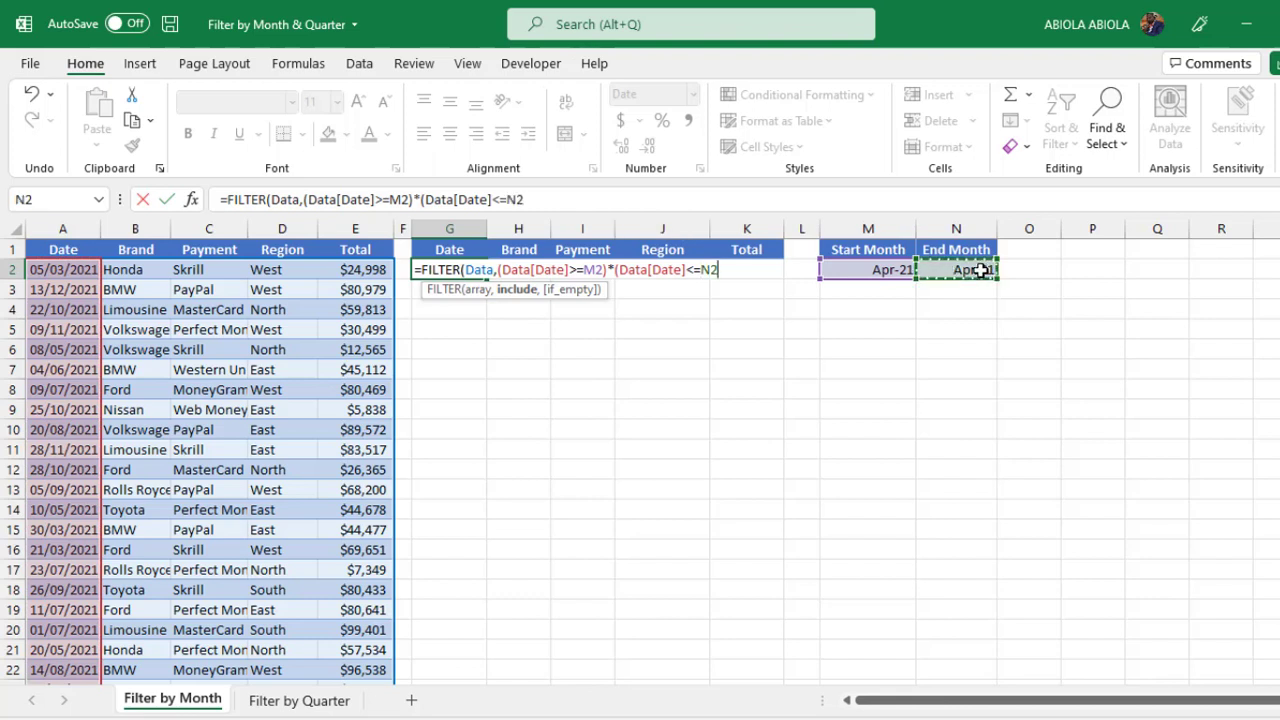
type("))")
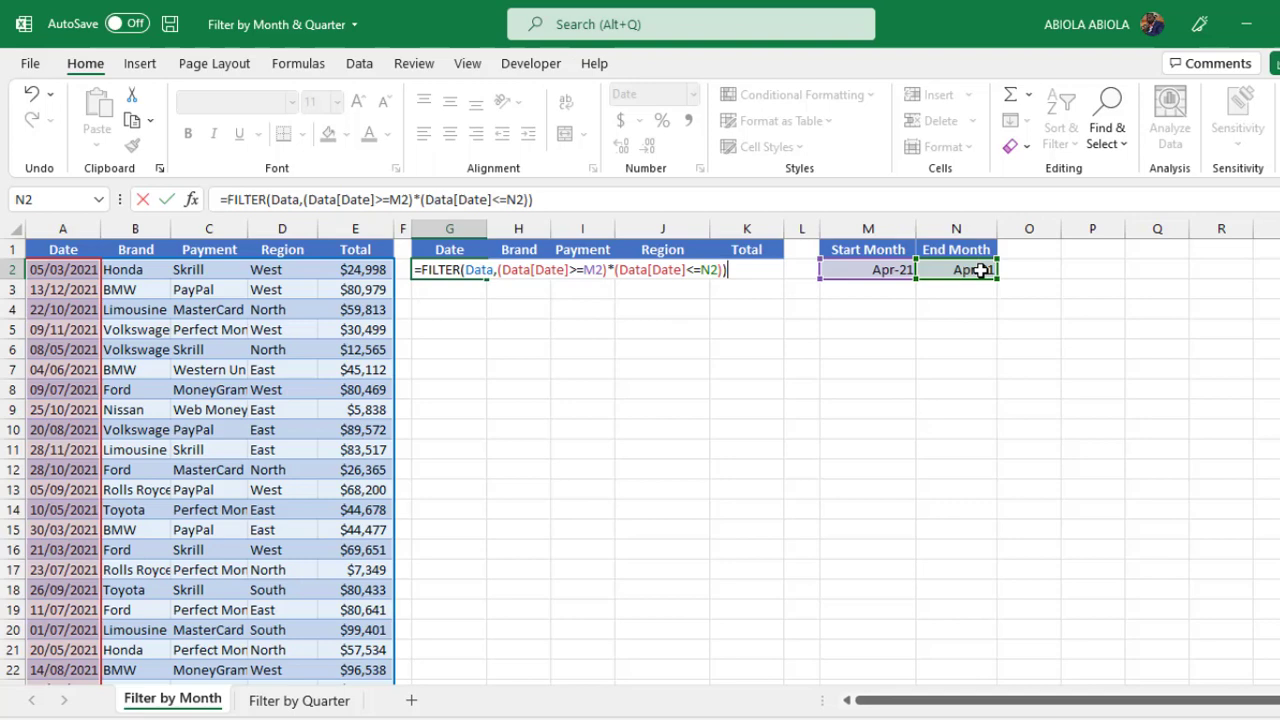
key("ctrl+Return")
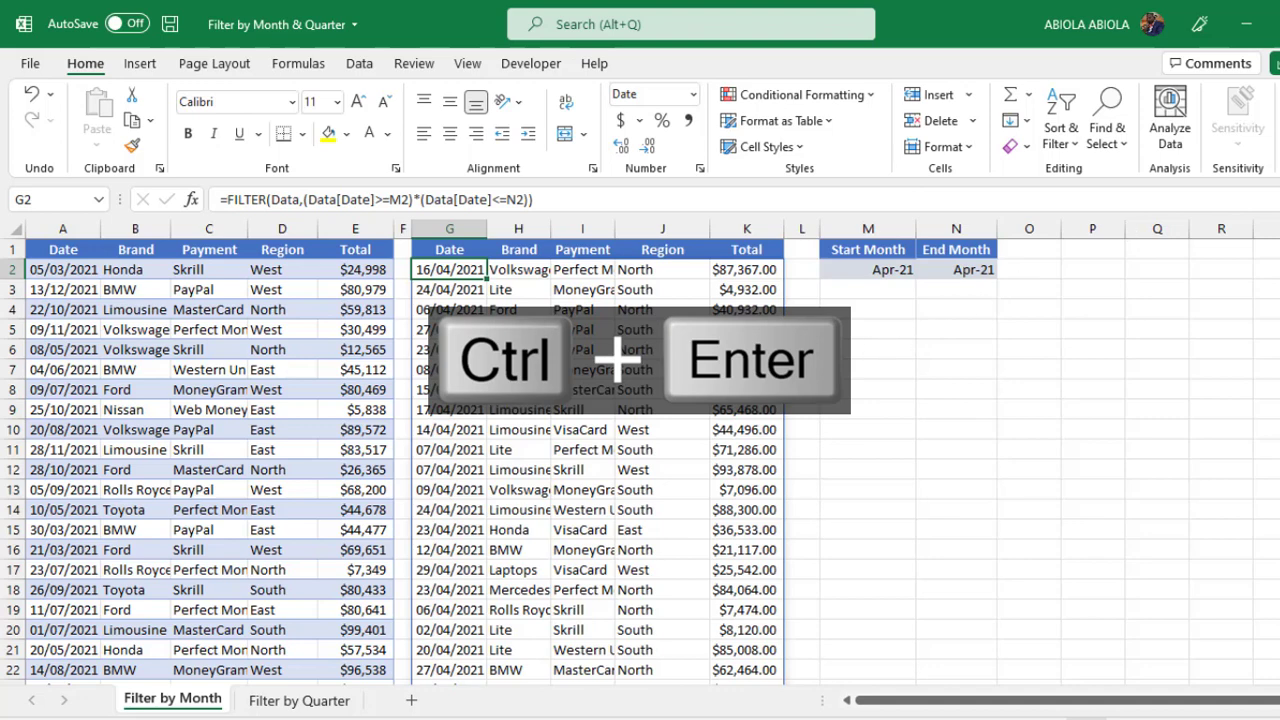
Wrap G2's formula in SORT(...,1,1) so records spill in ascending date order.
left_click(228, 200)
type("SORT(")
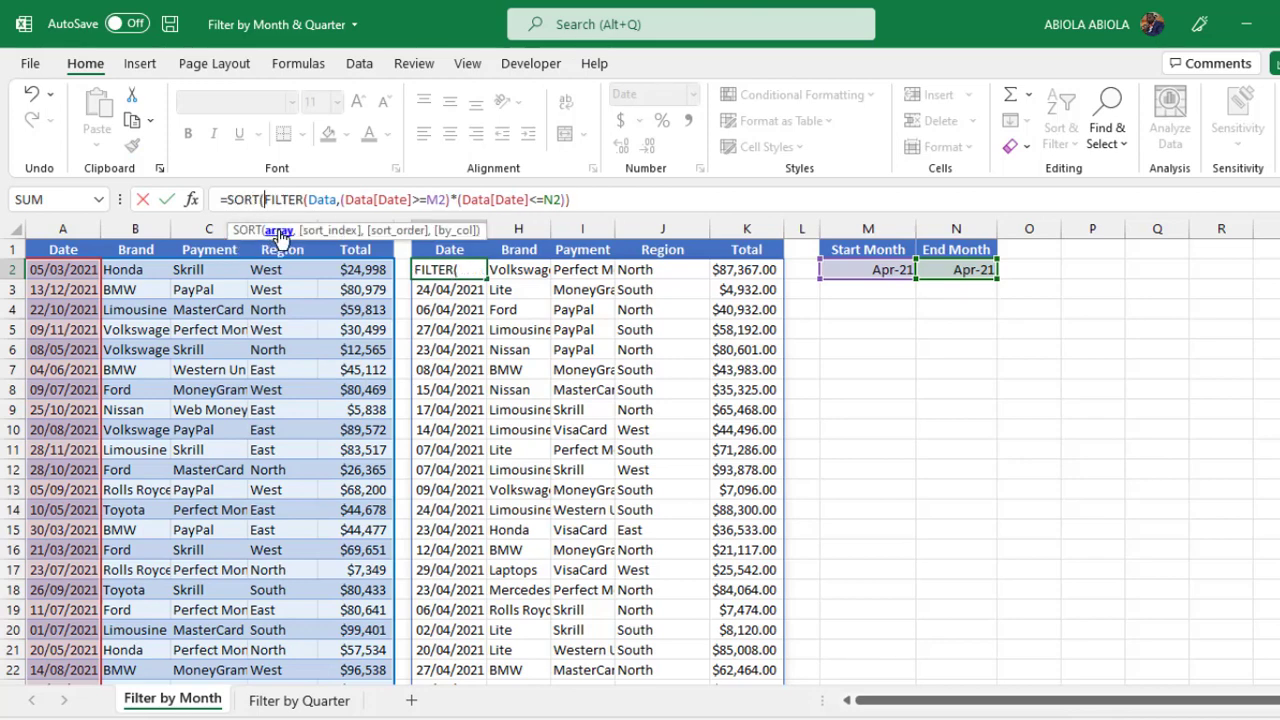
key("shift+End")
left_click(592, 203)
type(",")
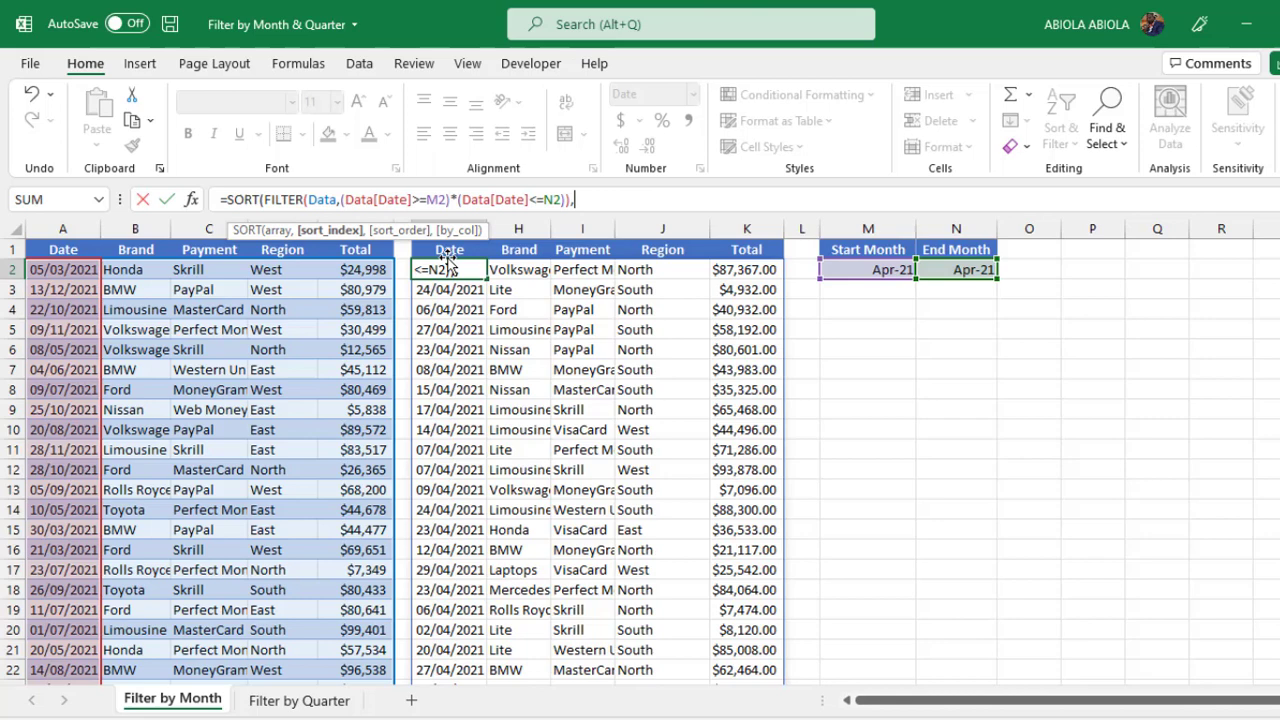
type("1,")
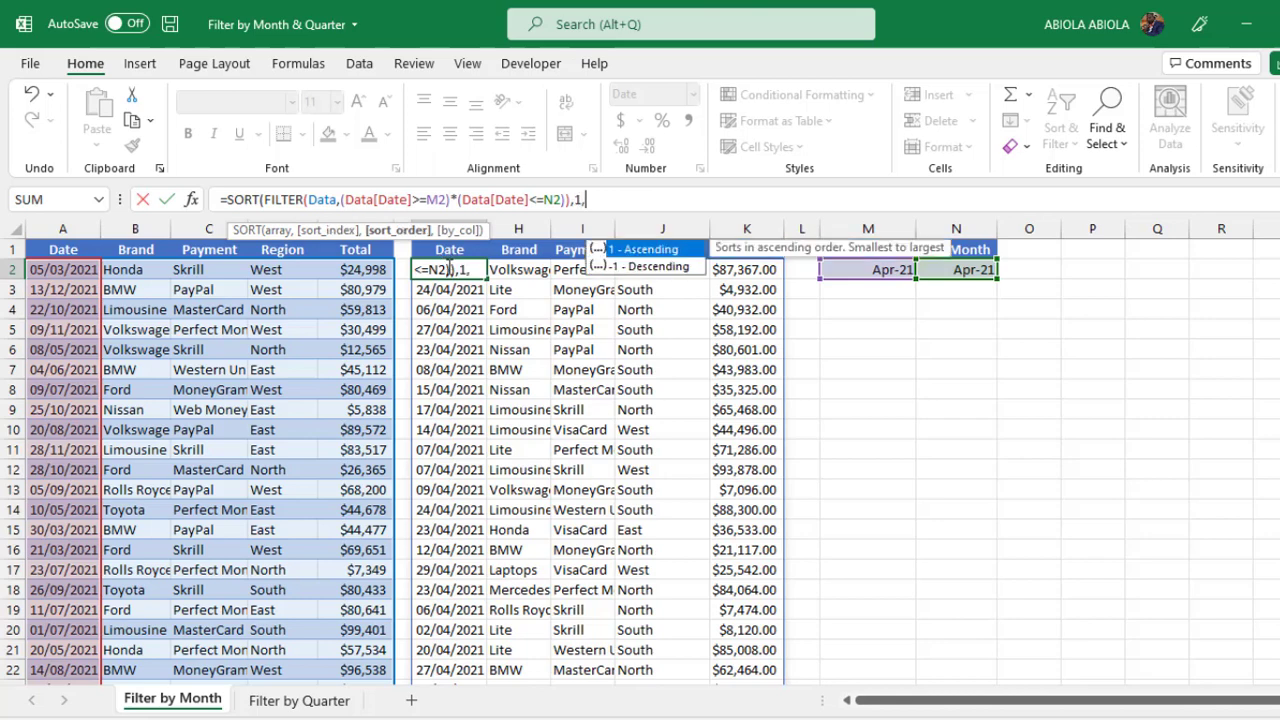
type("1")
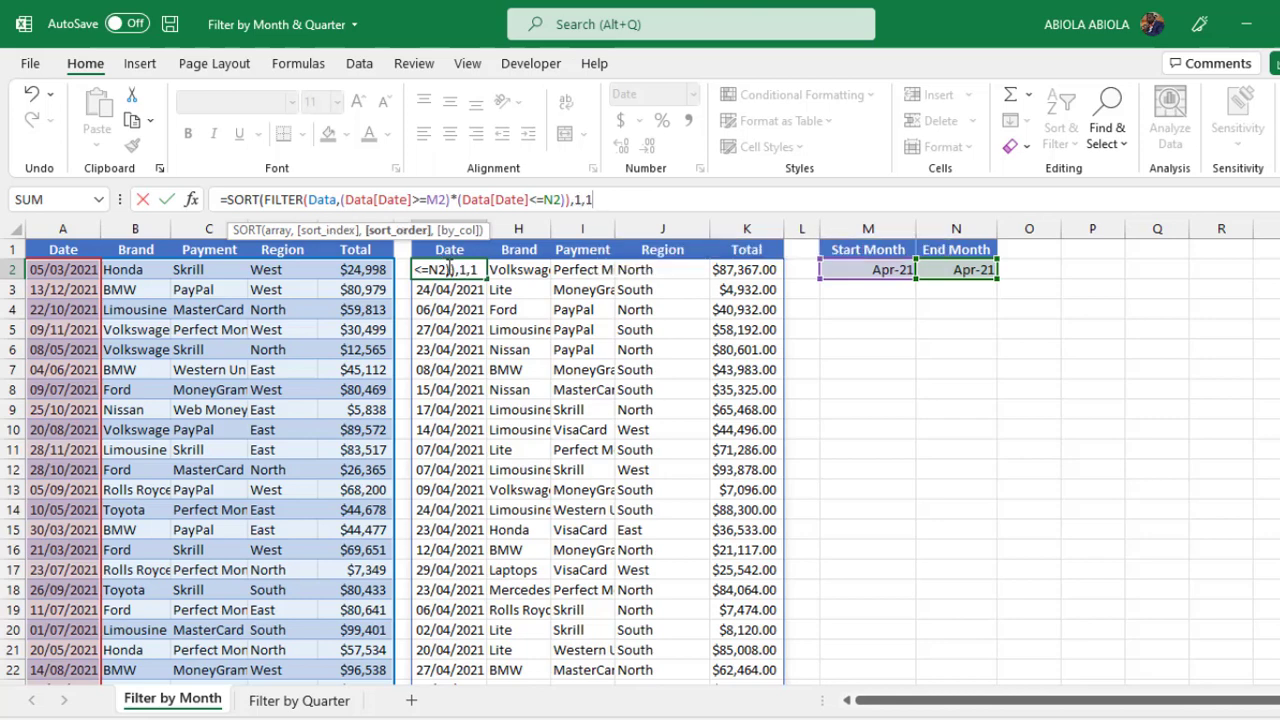
type(")")
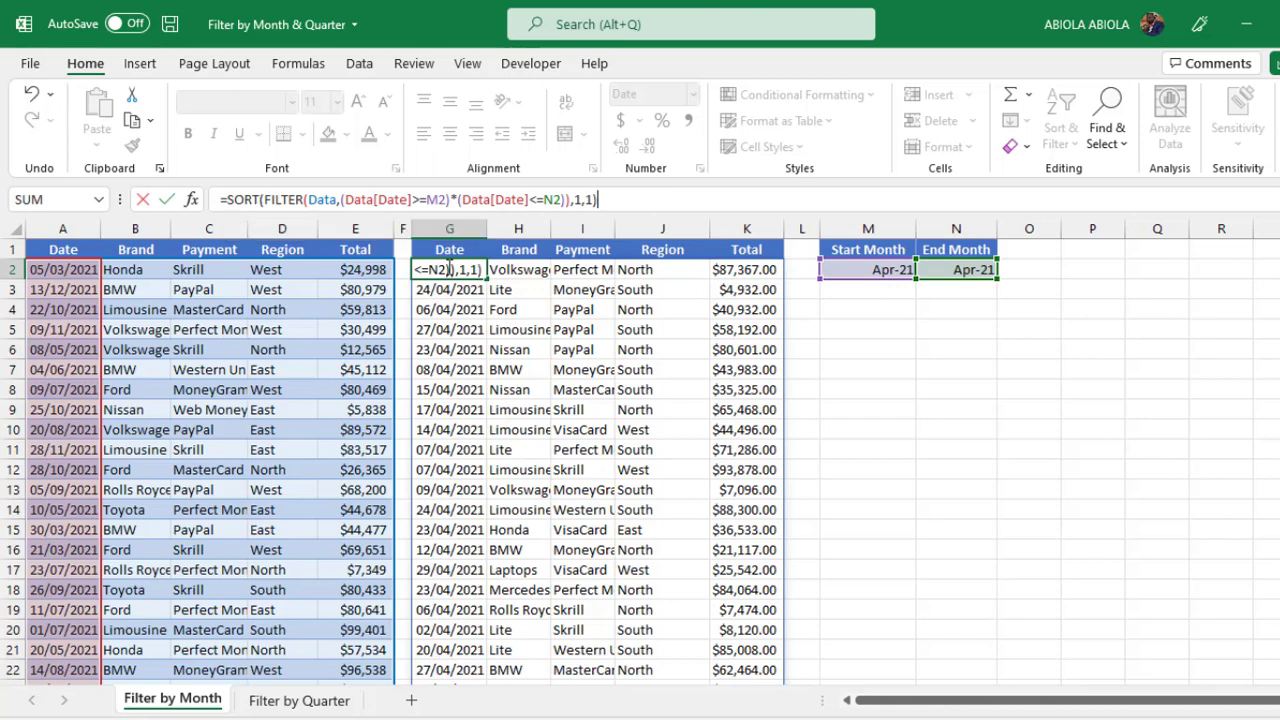
key("ctrl+Return")
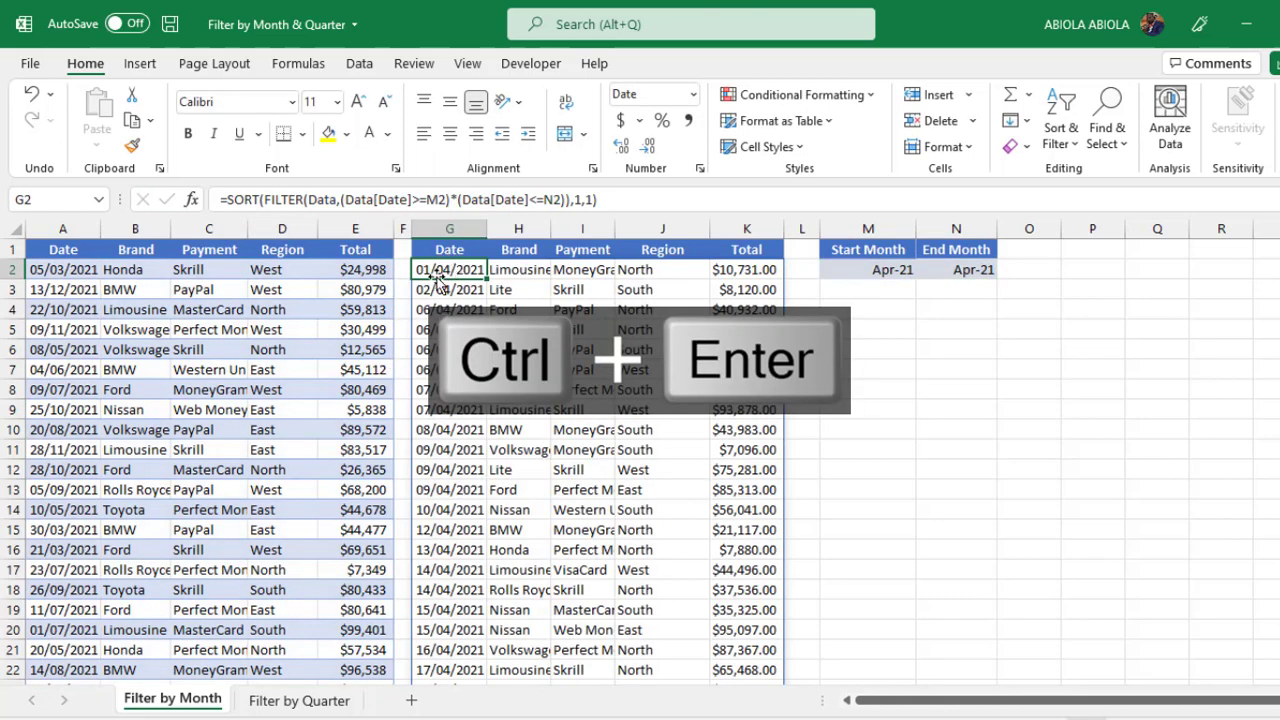
Check the spilled results, then set both Start Month and End Month to Aug-21.
key("ctrl+Down")
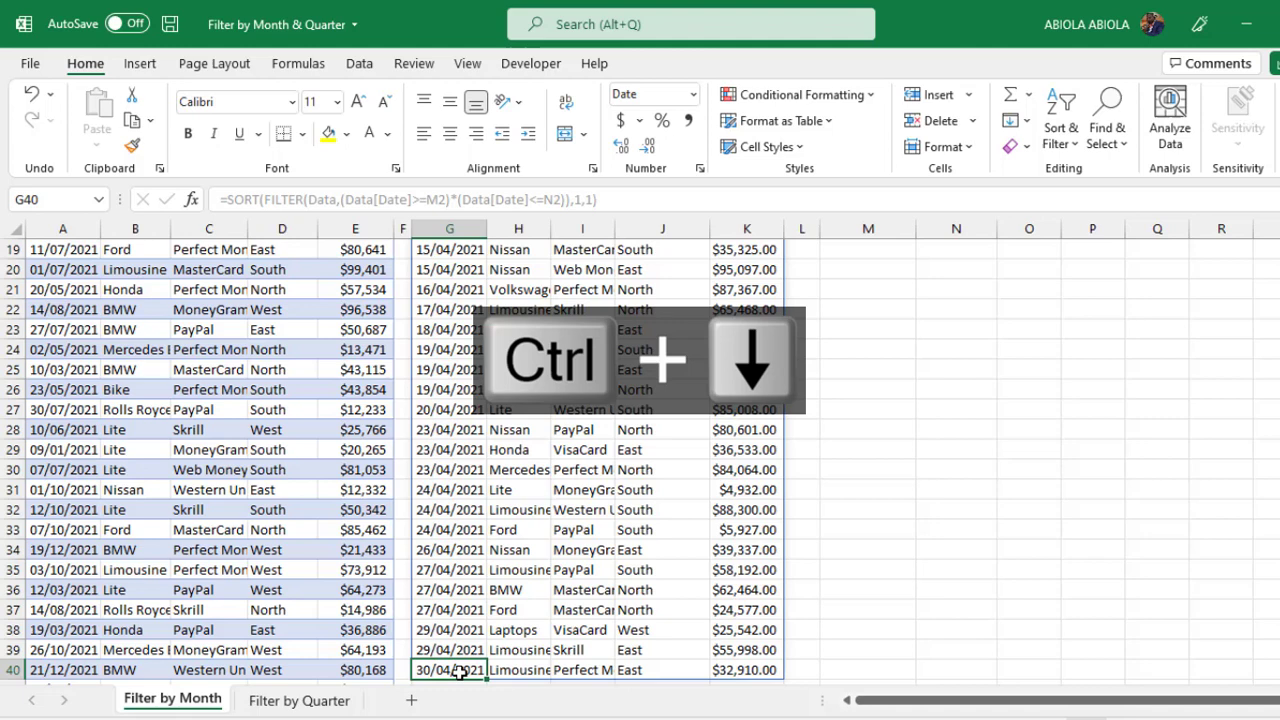
key("ctrl+Up")
key("Right")
key("Right")
key("Right")
key("Right")
key("Right")
key("Right")
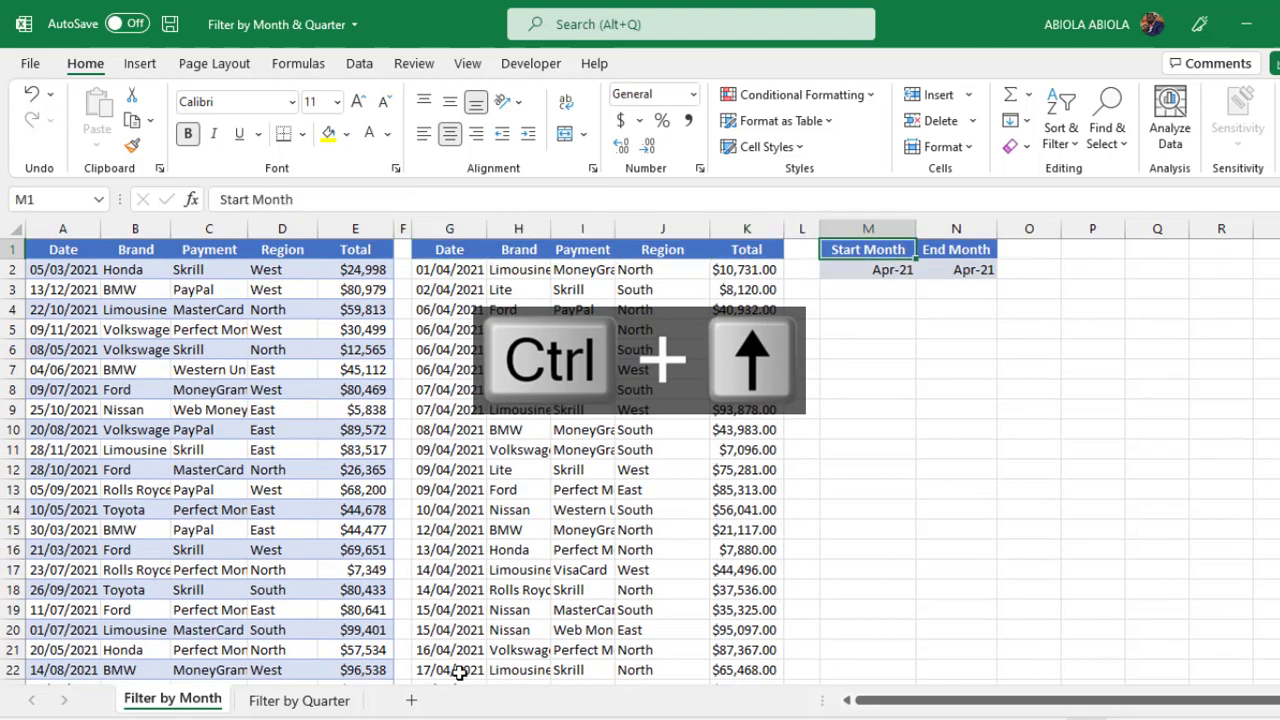
left_click(903, 278)
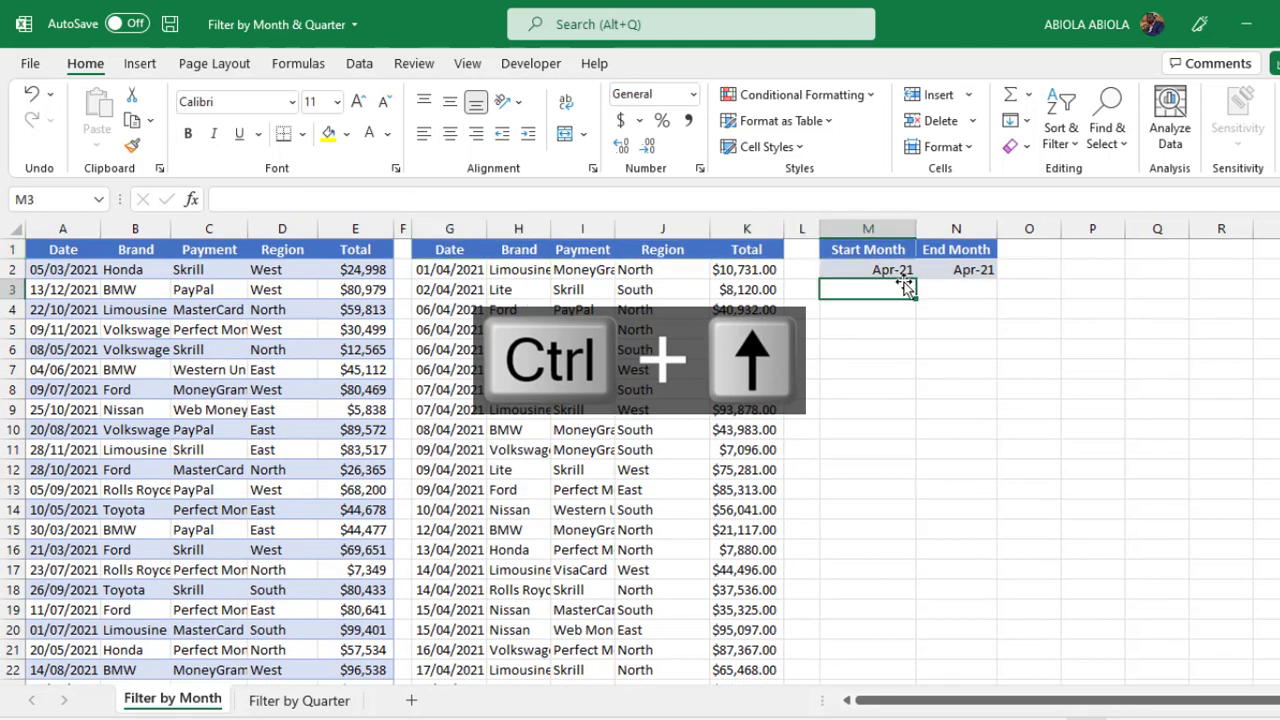
left_click(925, 271)
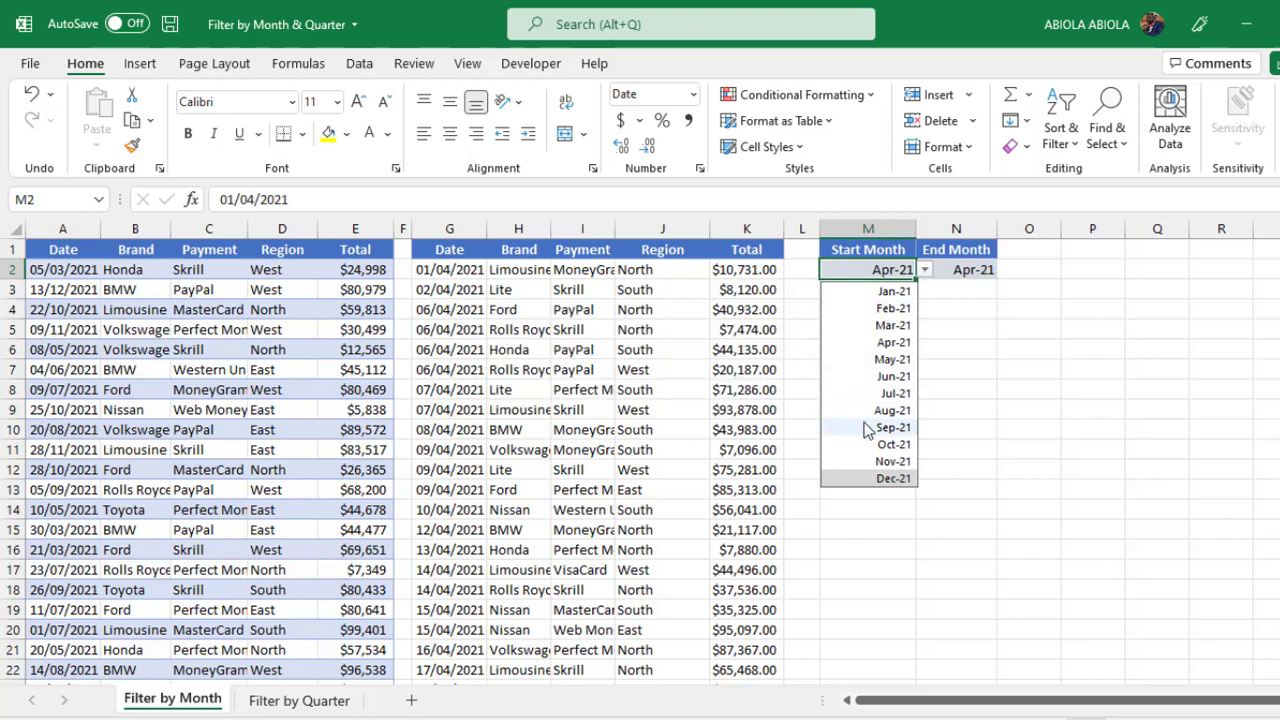
left_click(893, 410)
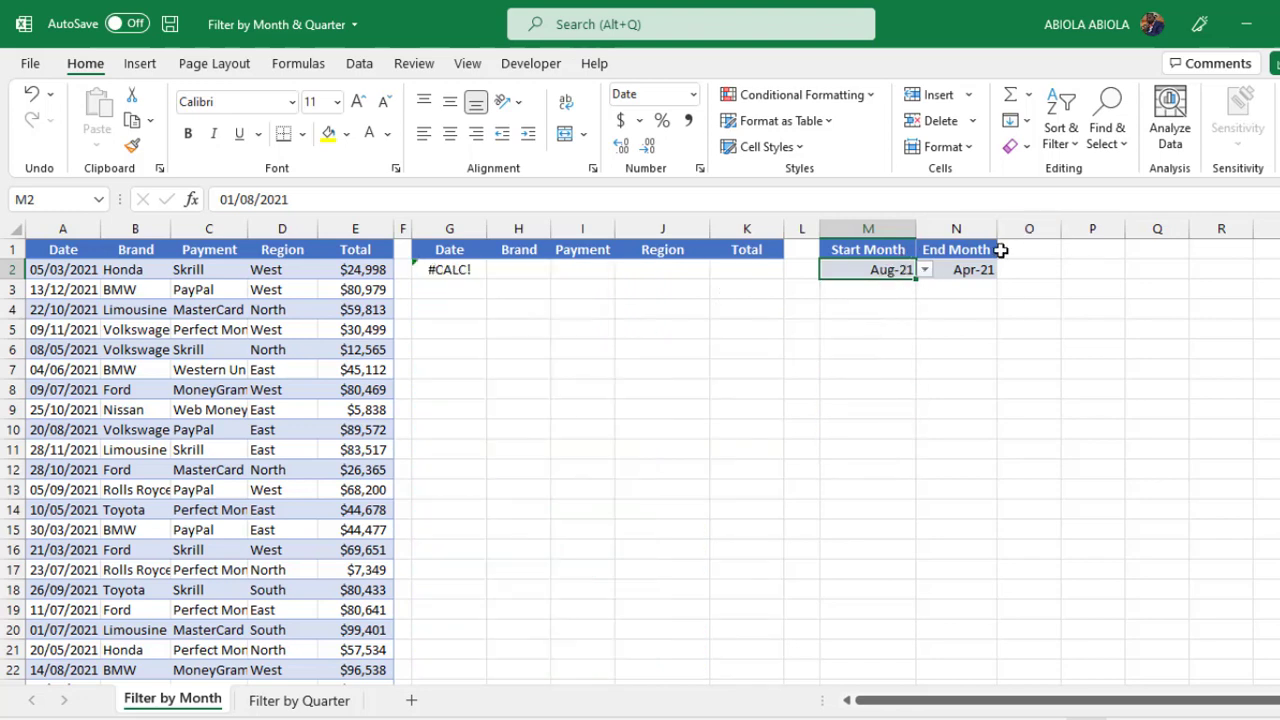
left_click(976, 268)
left_click(1008, 270)
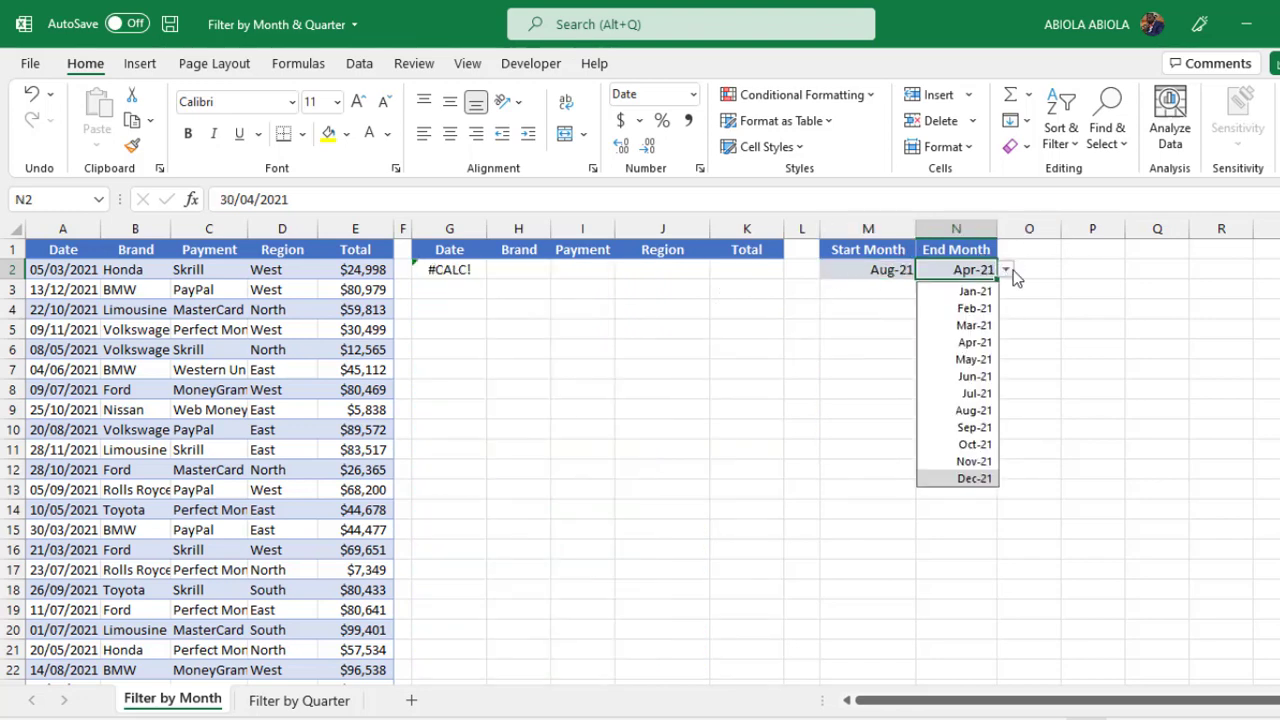
left_click(975, 410)
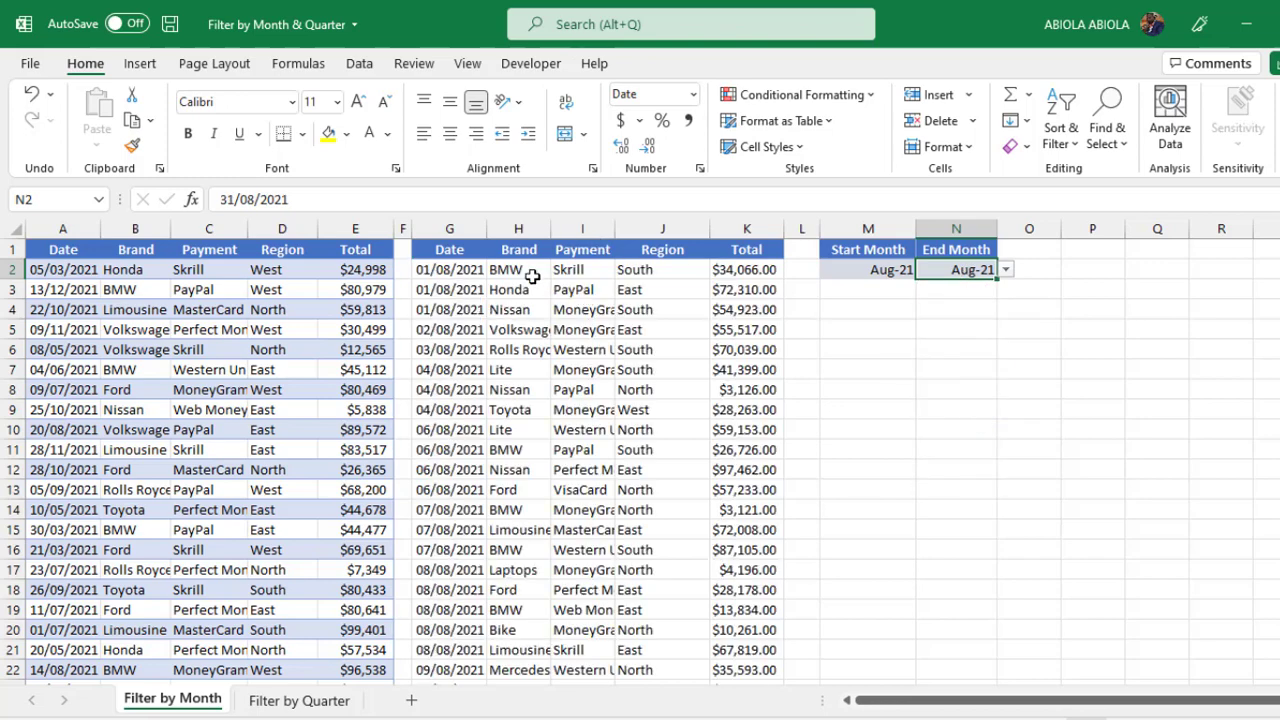
Confirm the August records spill, then move to the Filter by Quarter sheet.
left_click(455, 270)
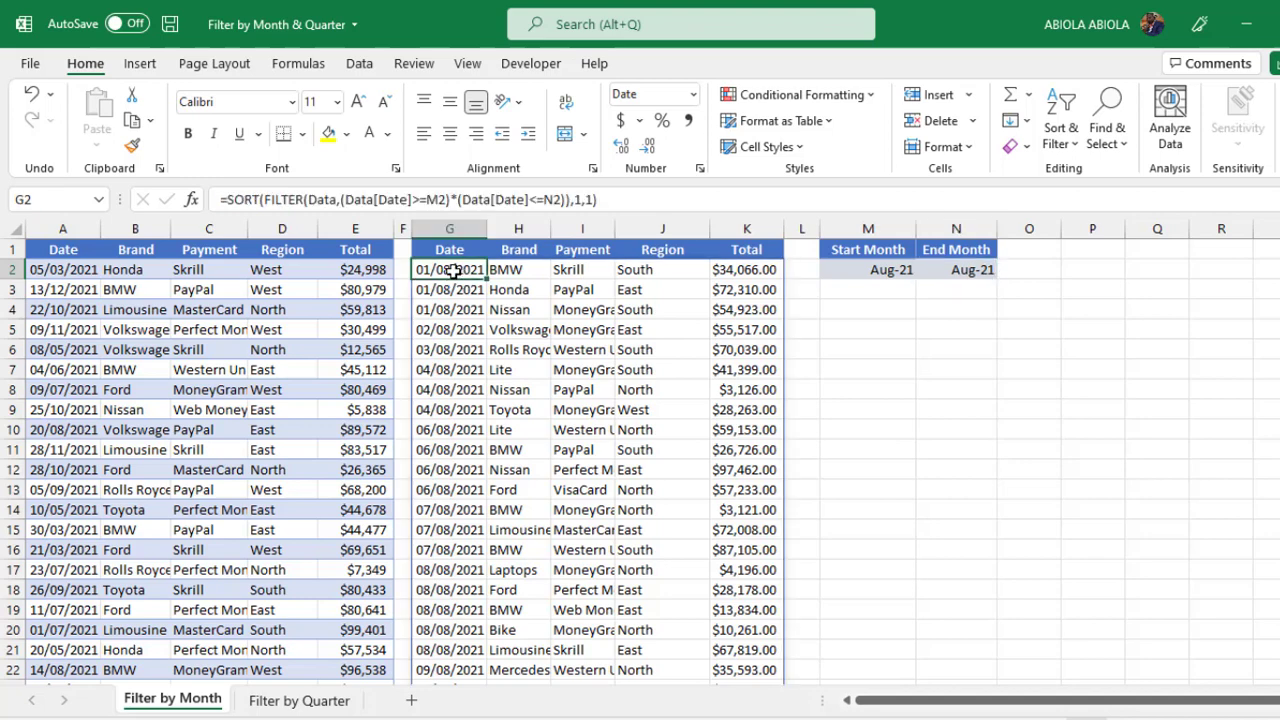
key("ctrl+Down")
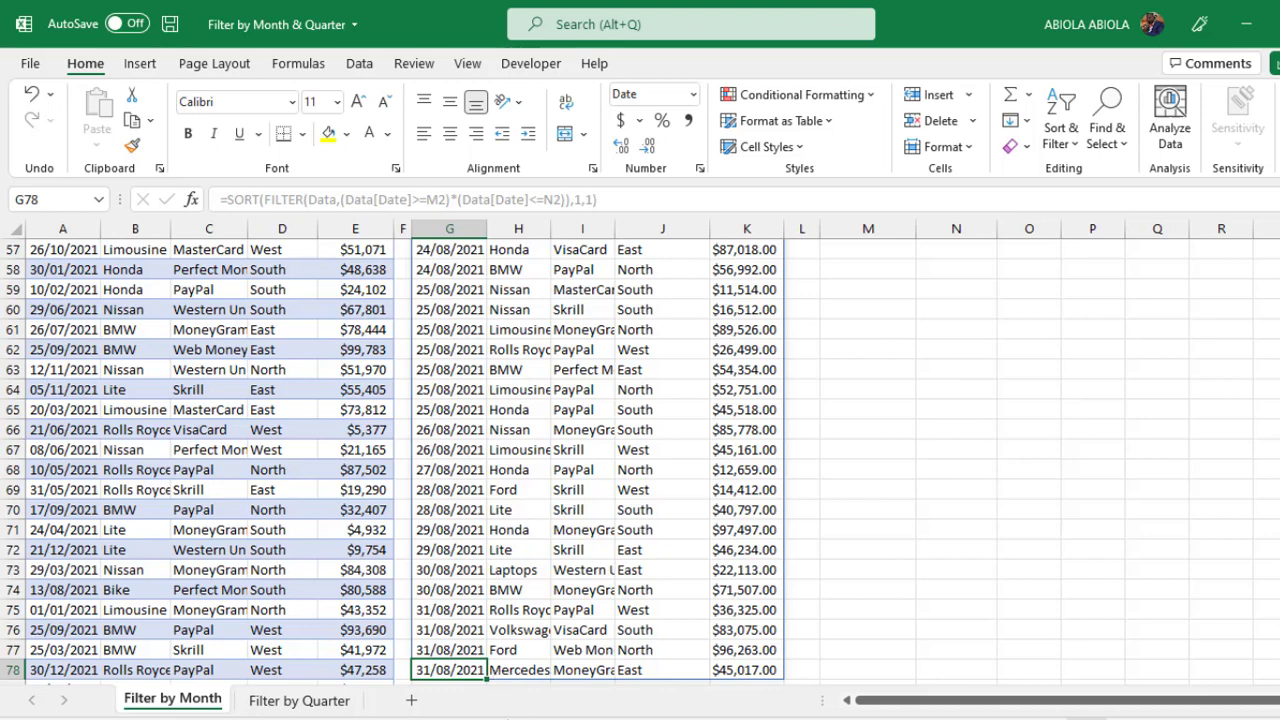
key("ctrl+Page_Down")
left_click(267, 314)
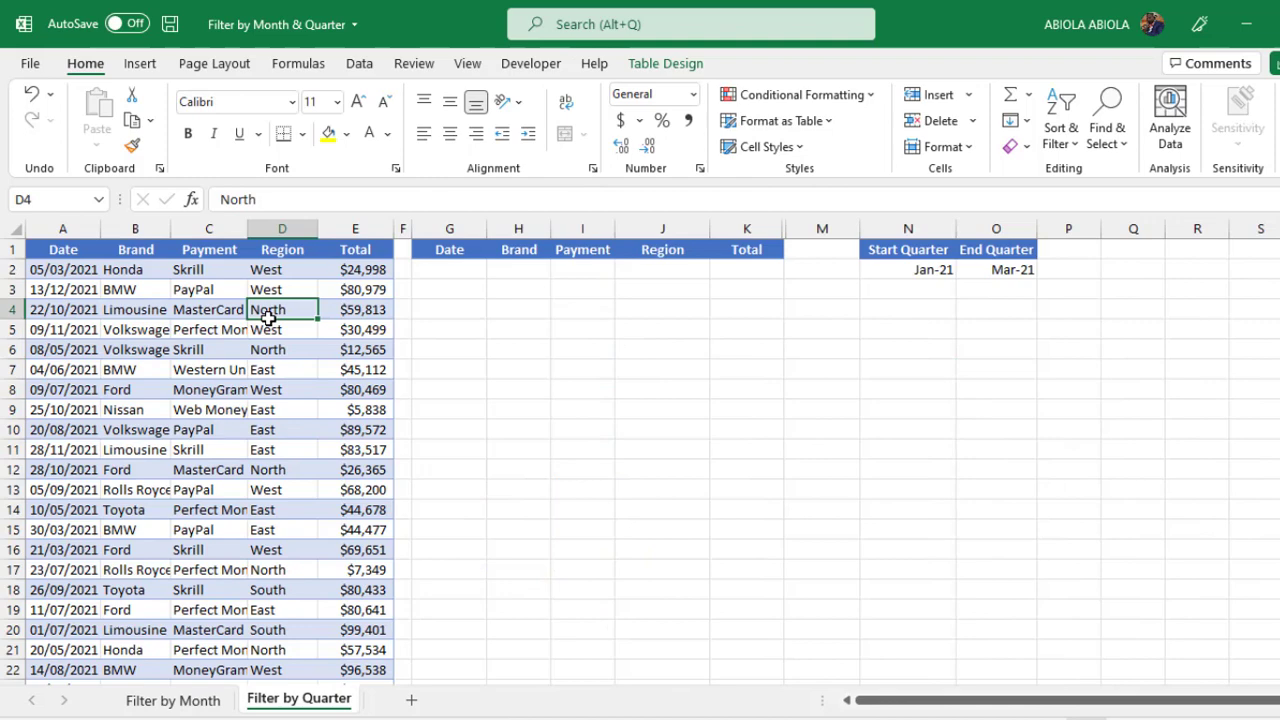
left_click(655, 63)
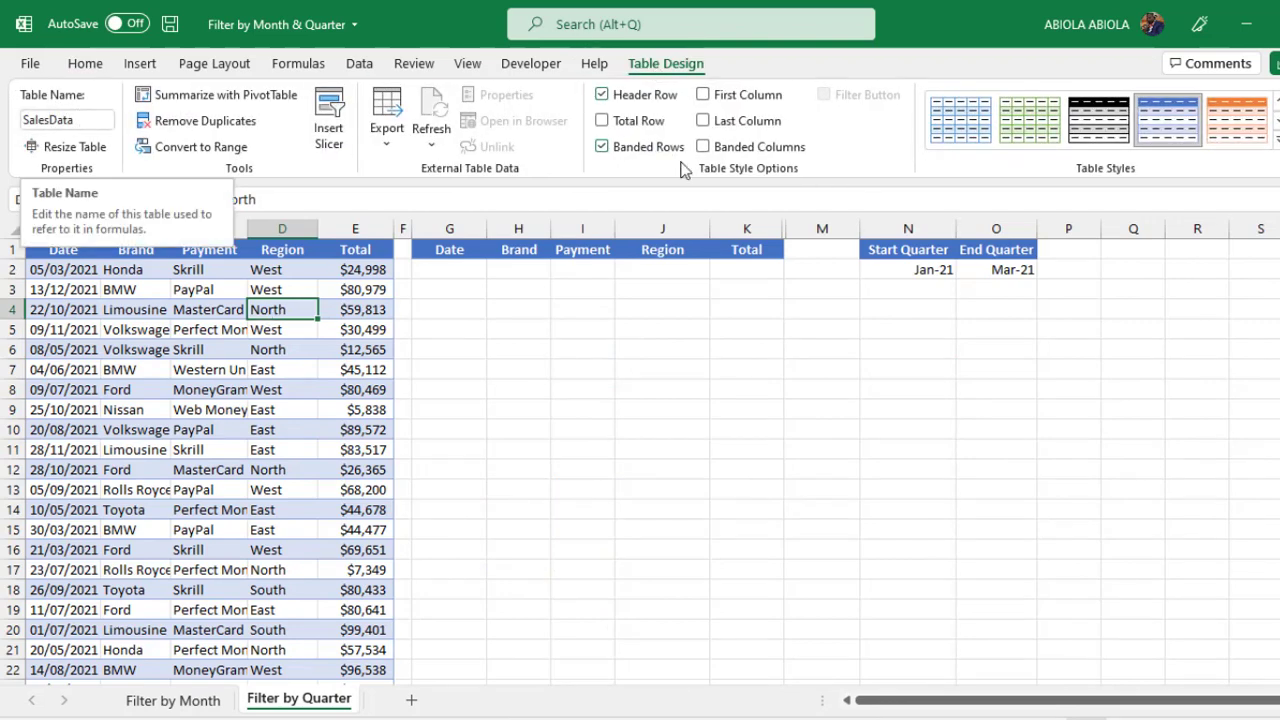
left_click(902, 269)
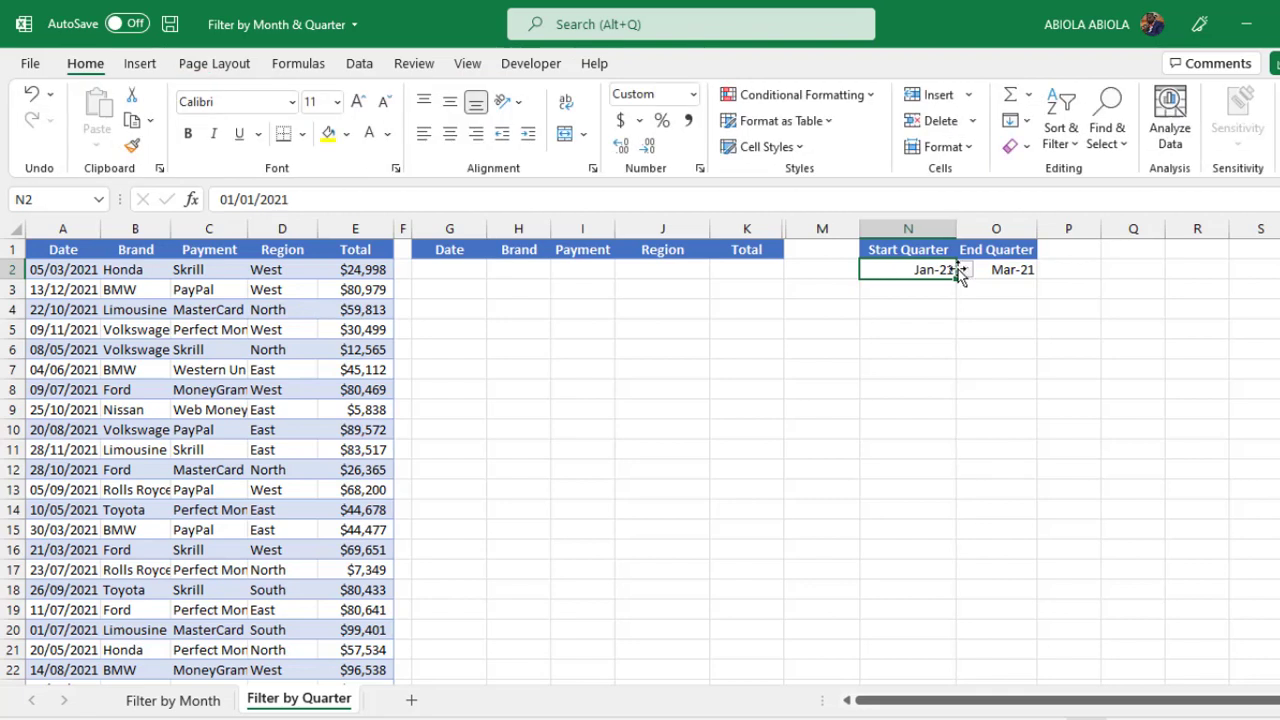
left_click(992, 271)
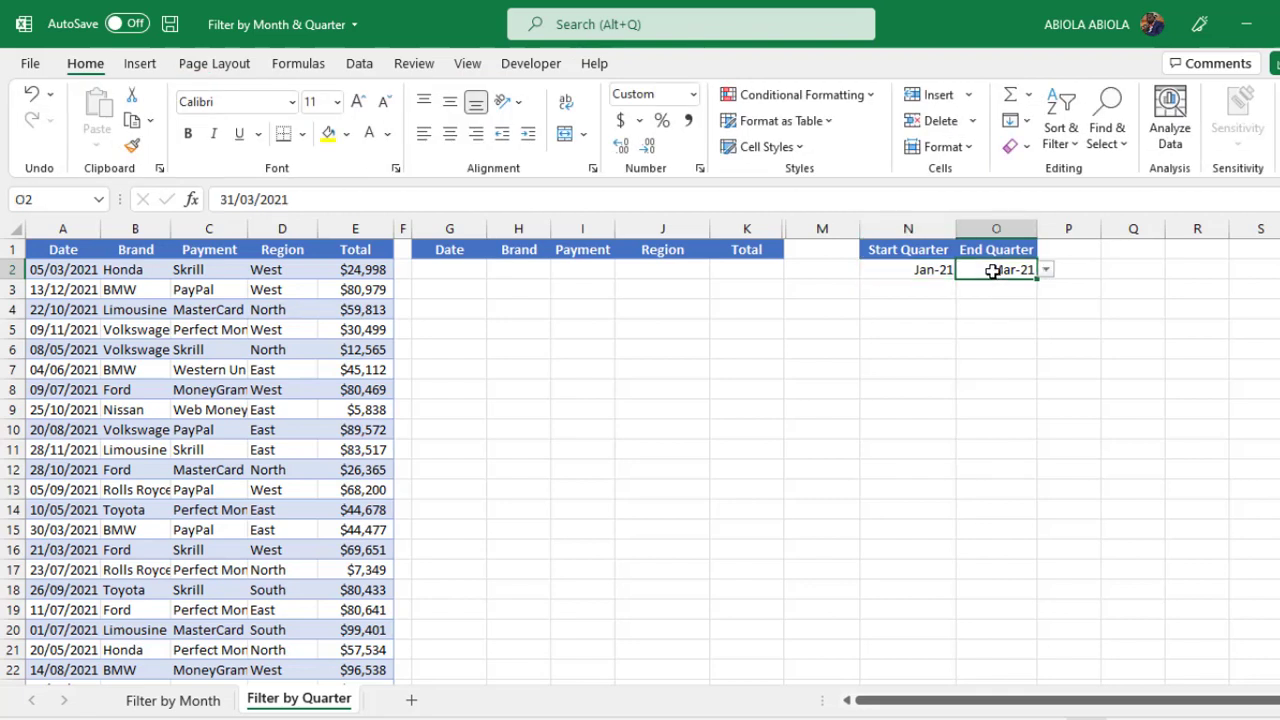
left_click(921, 271)
left_click(966, 272)
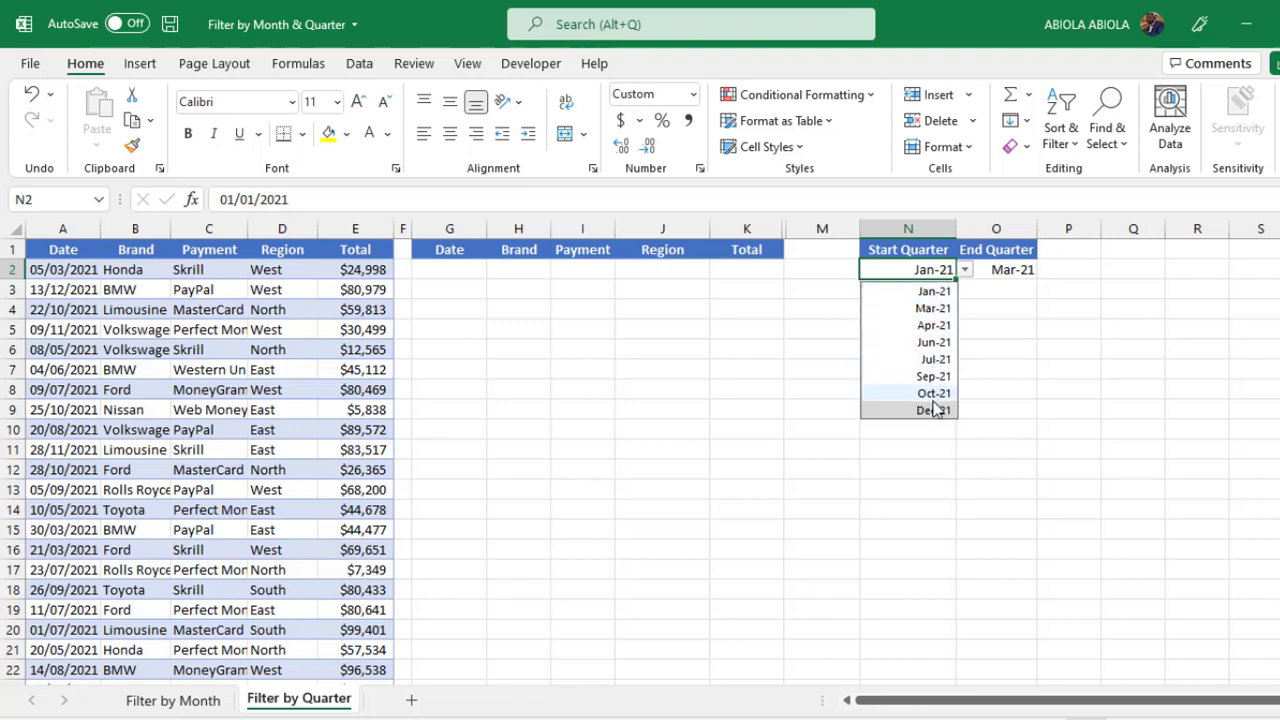
left_click(1014, 271)
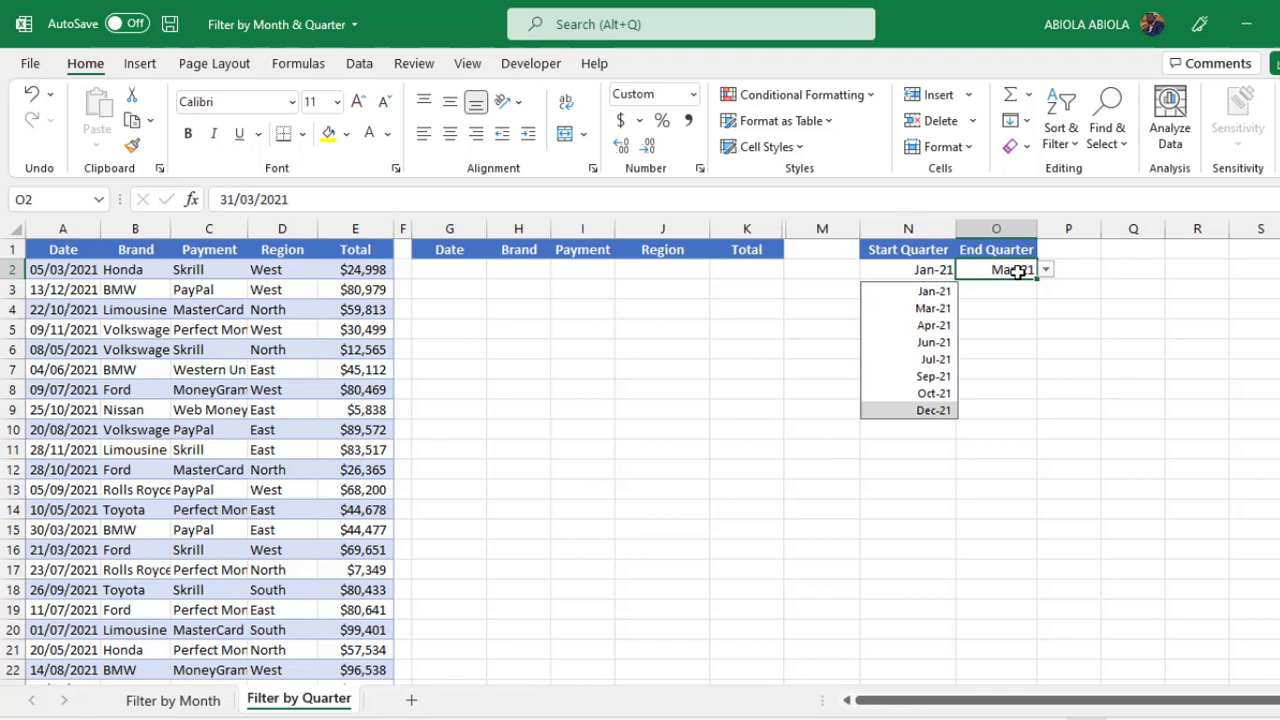
left_click(1046, 271)
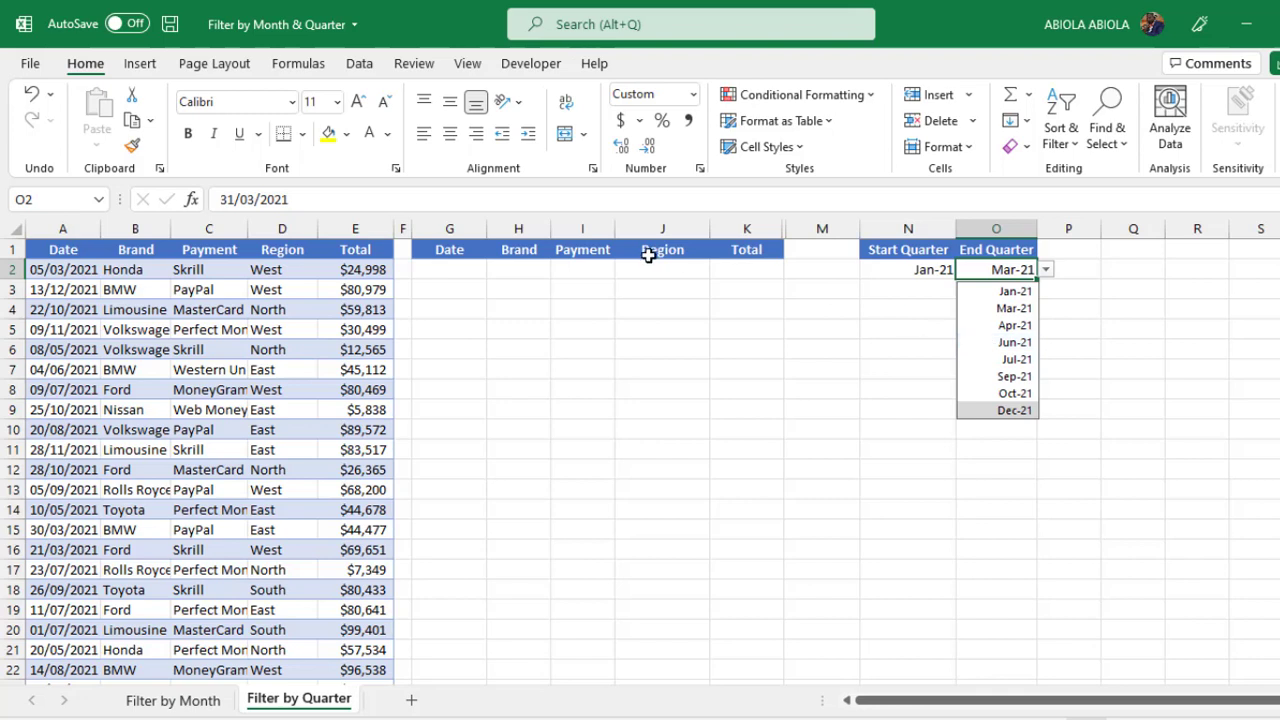
left_click(470, 264)
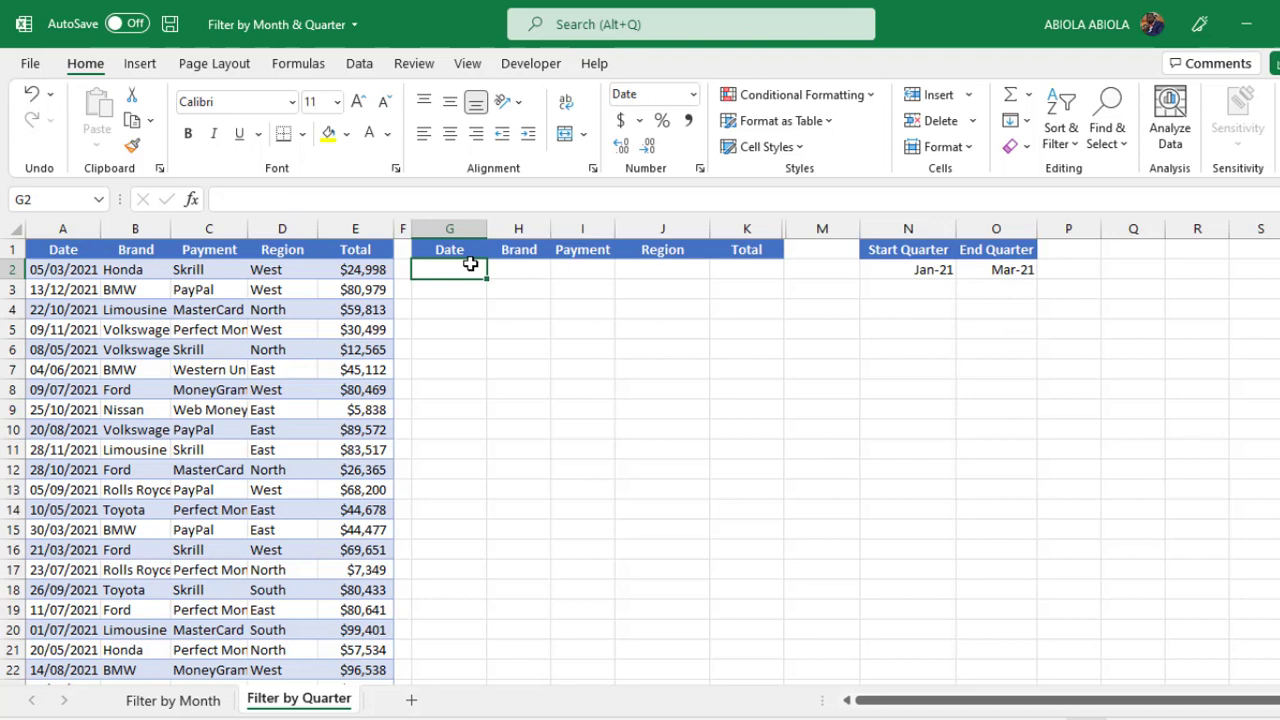
Start a FILTER formula in G2 using the SalesData table as the array.
type("=filter")
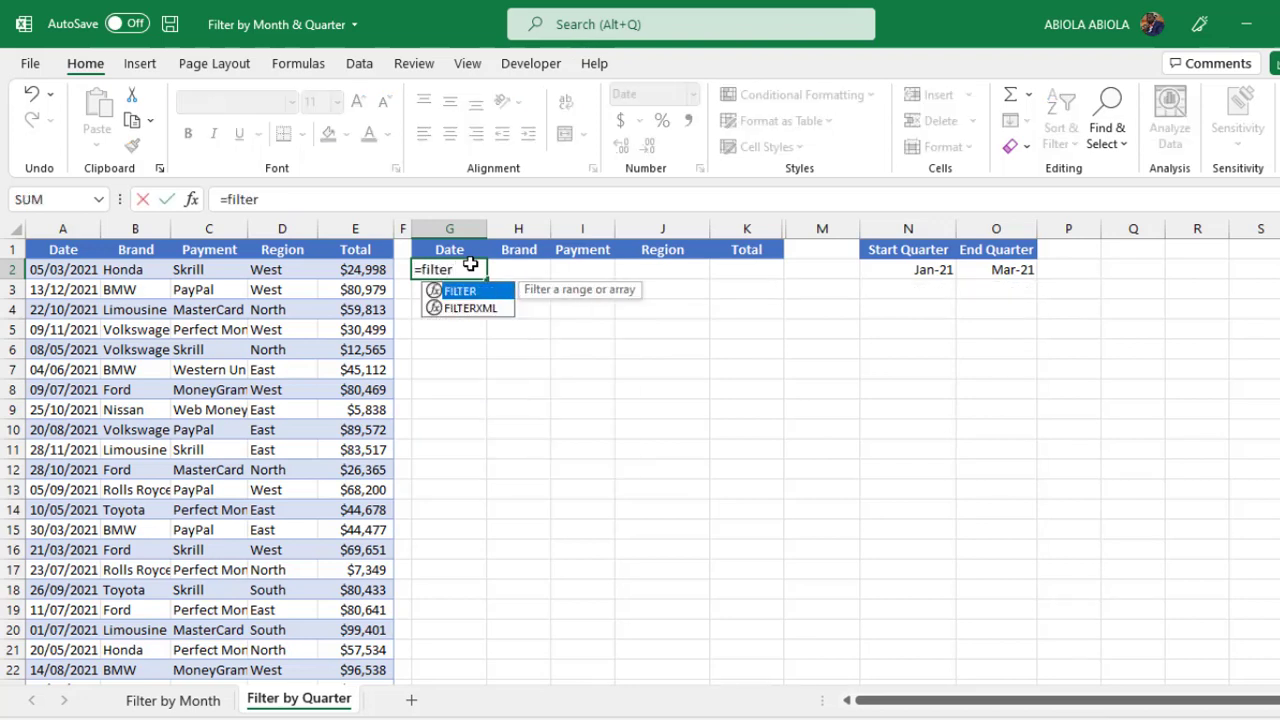
key("Tab")
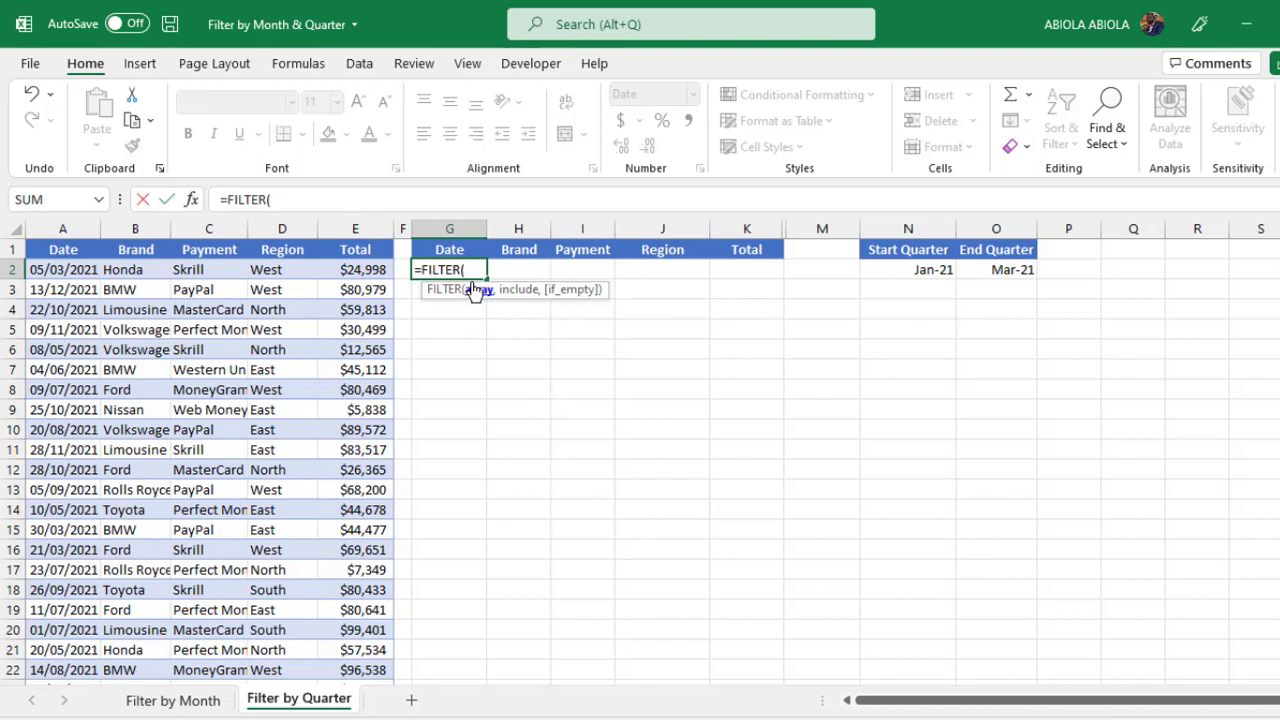
left_click_drag(66, 244, 343, 251)
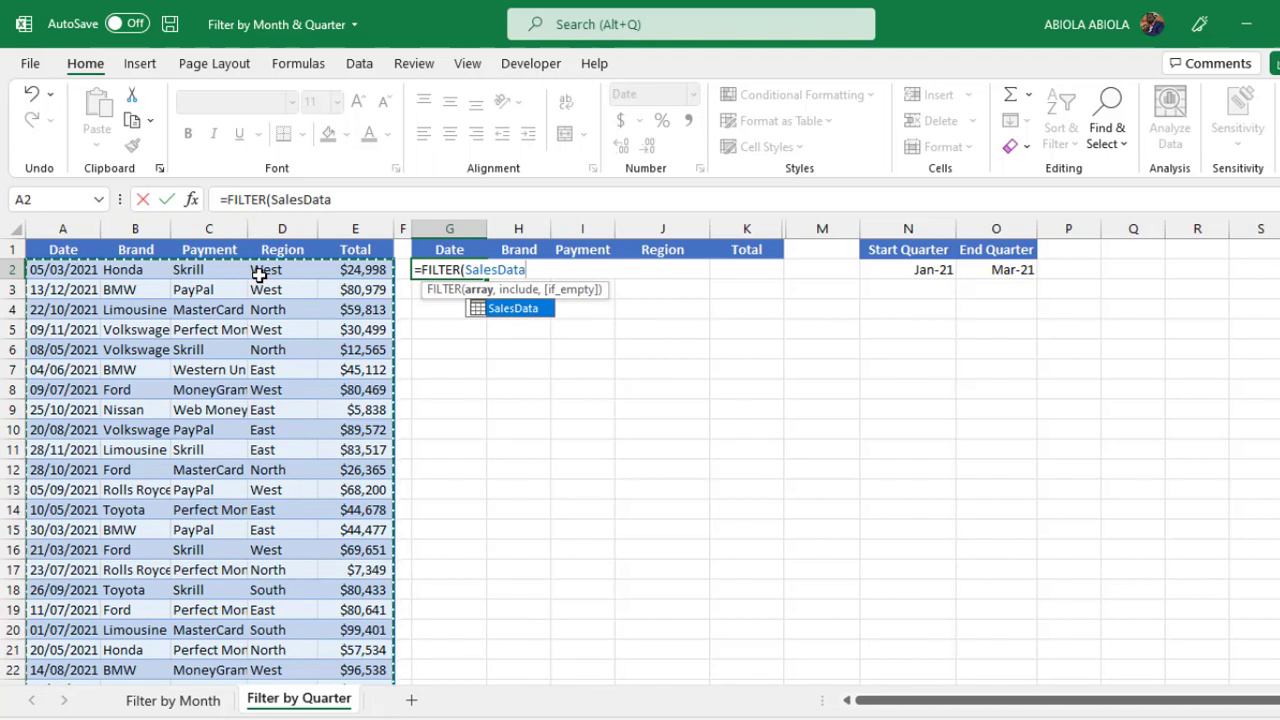
type(",")
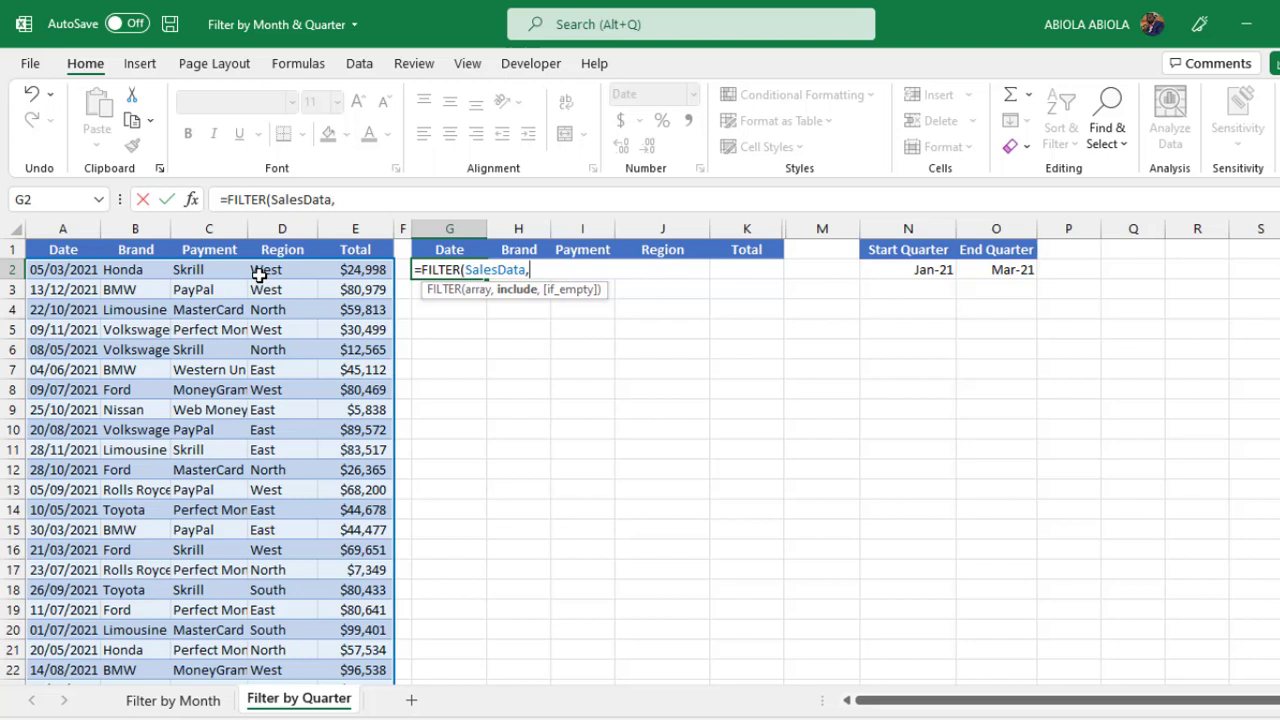
Add conditions SalesData[Date]>=N2 and SalesData[Date]<=O2, spilling January–March 2021 records.
type("(")
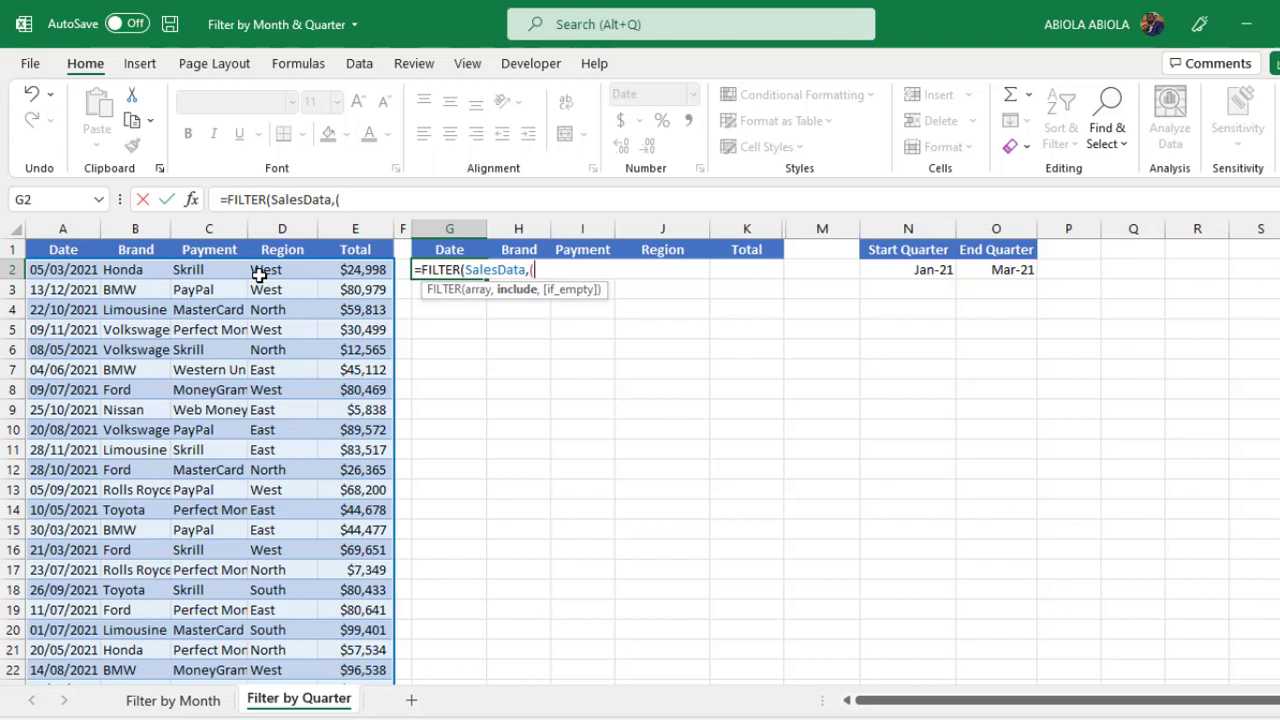
left_click(72, 236)
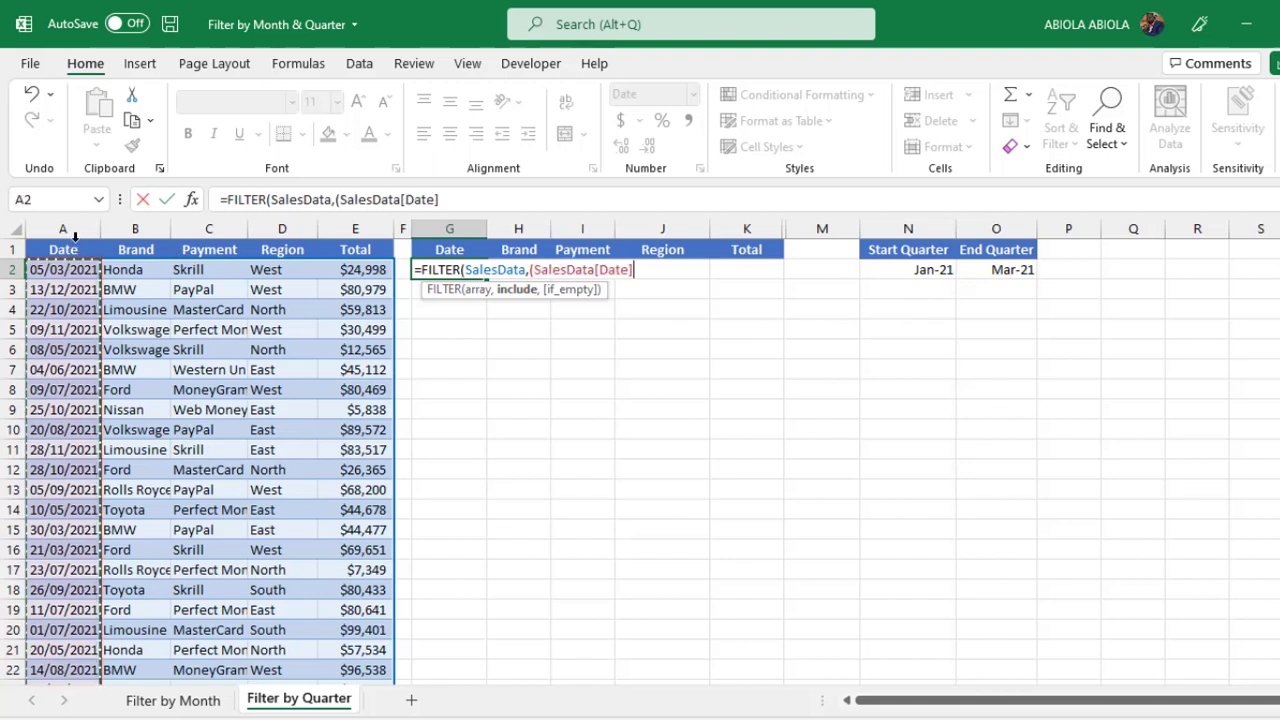
type(">=")
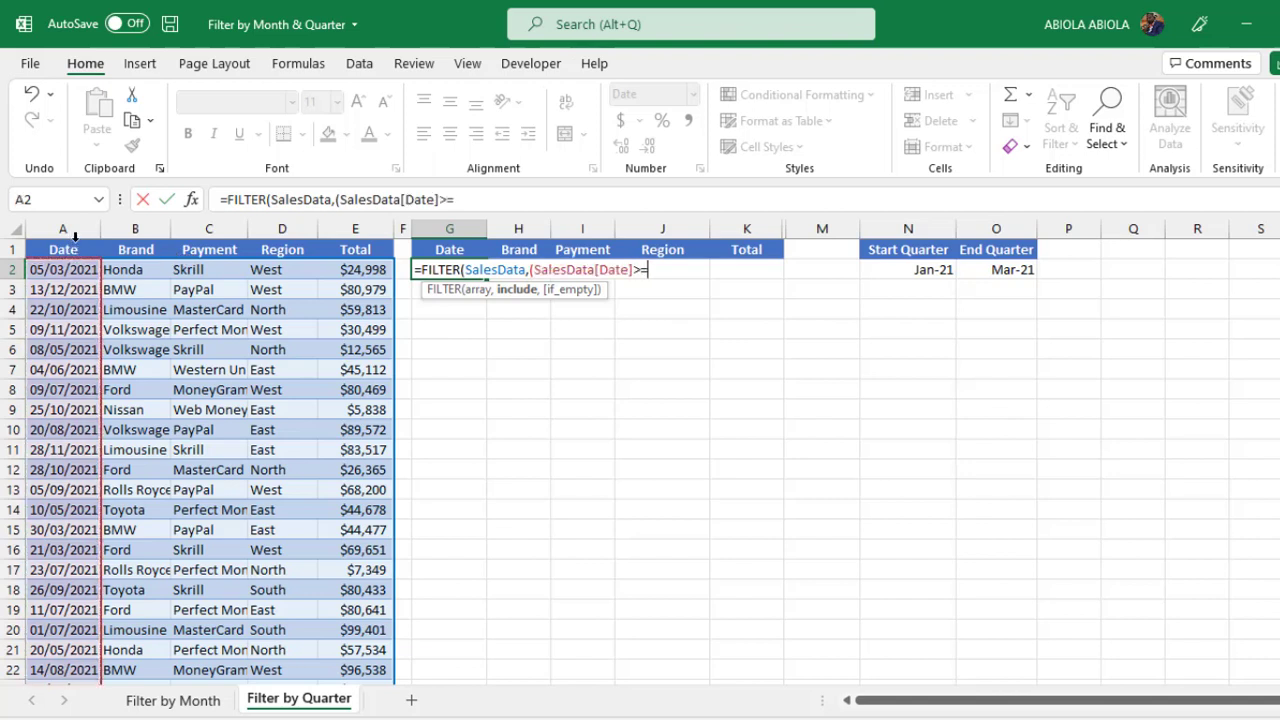
left_click(880, 266)
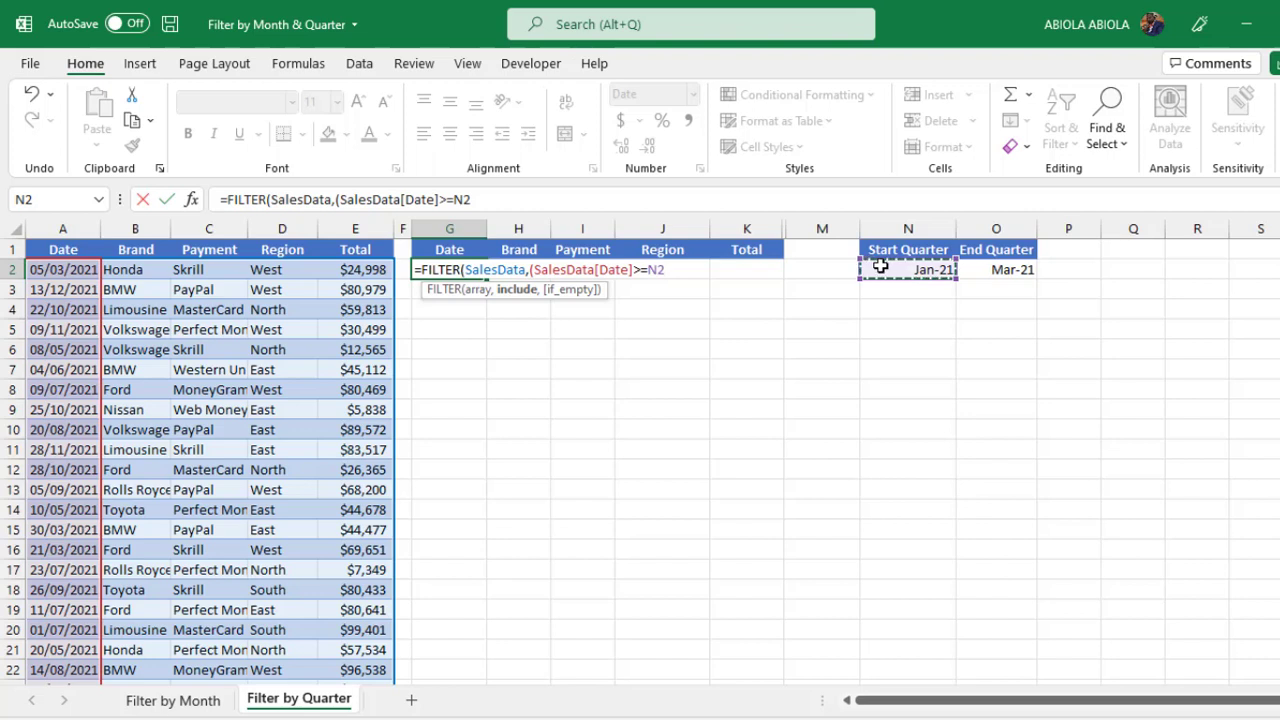
type(")*")
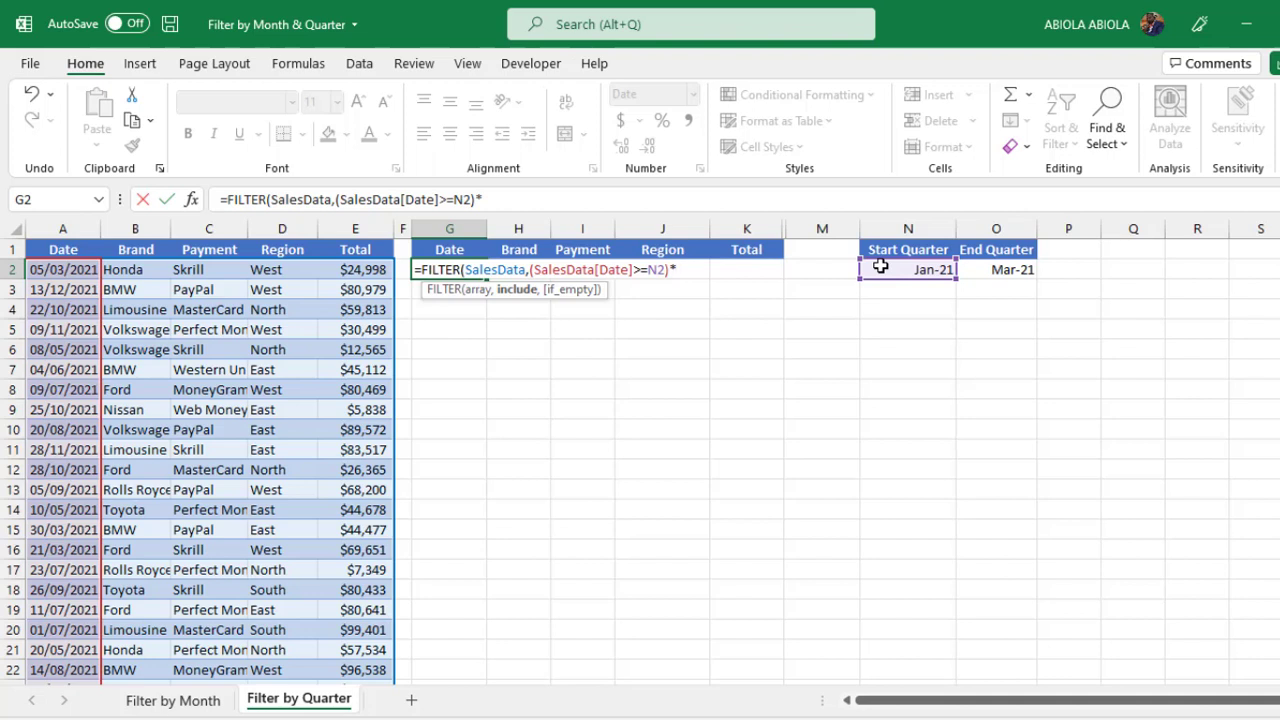
type("(")
left_click(56, 243)
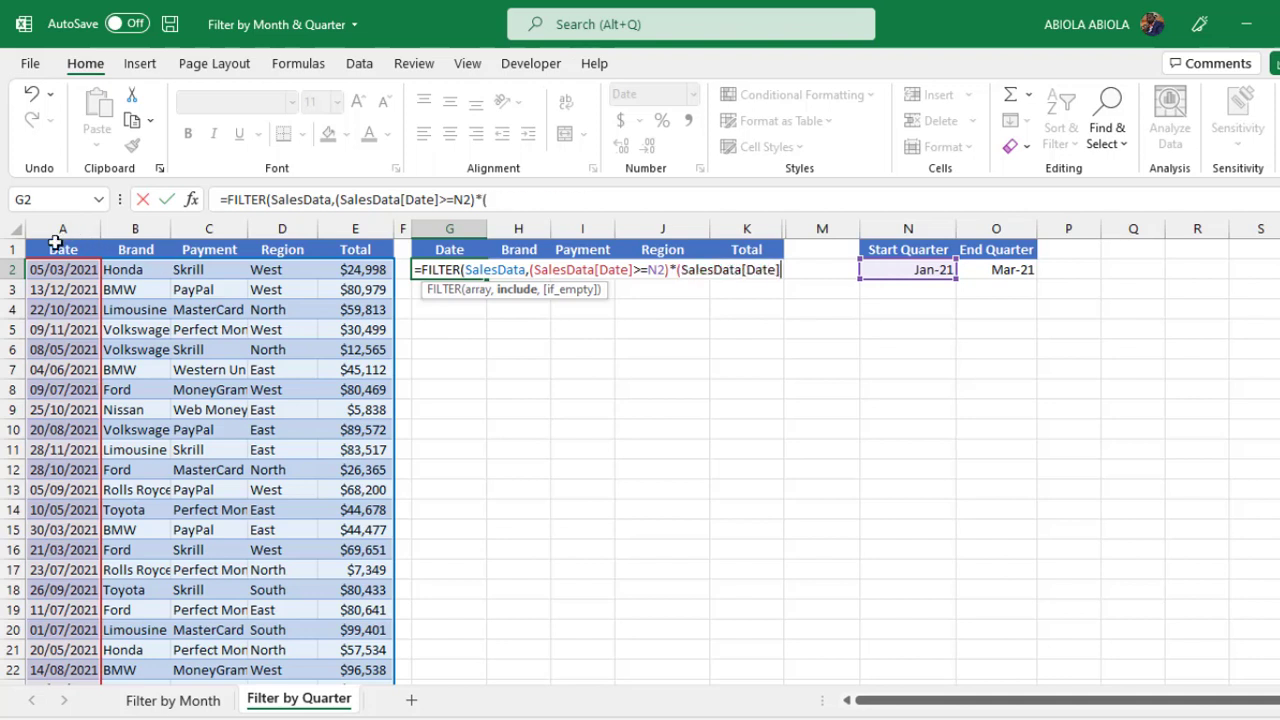
type("<=")
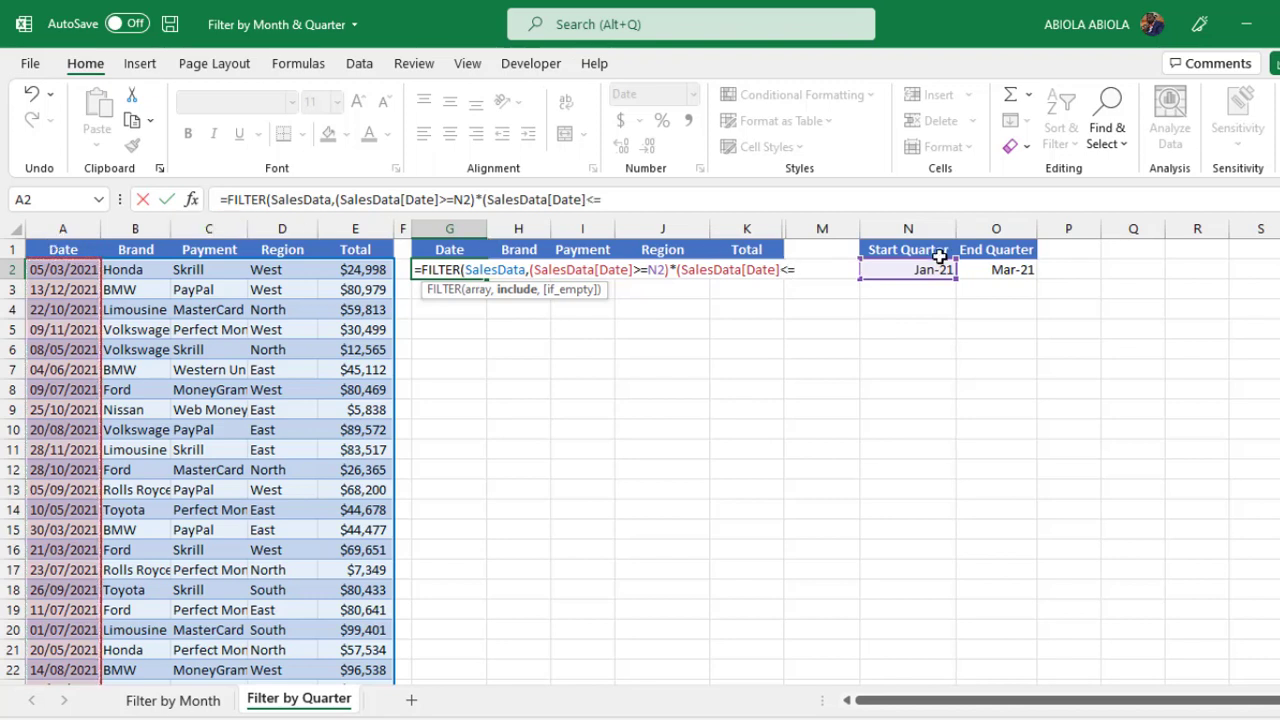
left_click(984, 269)
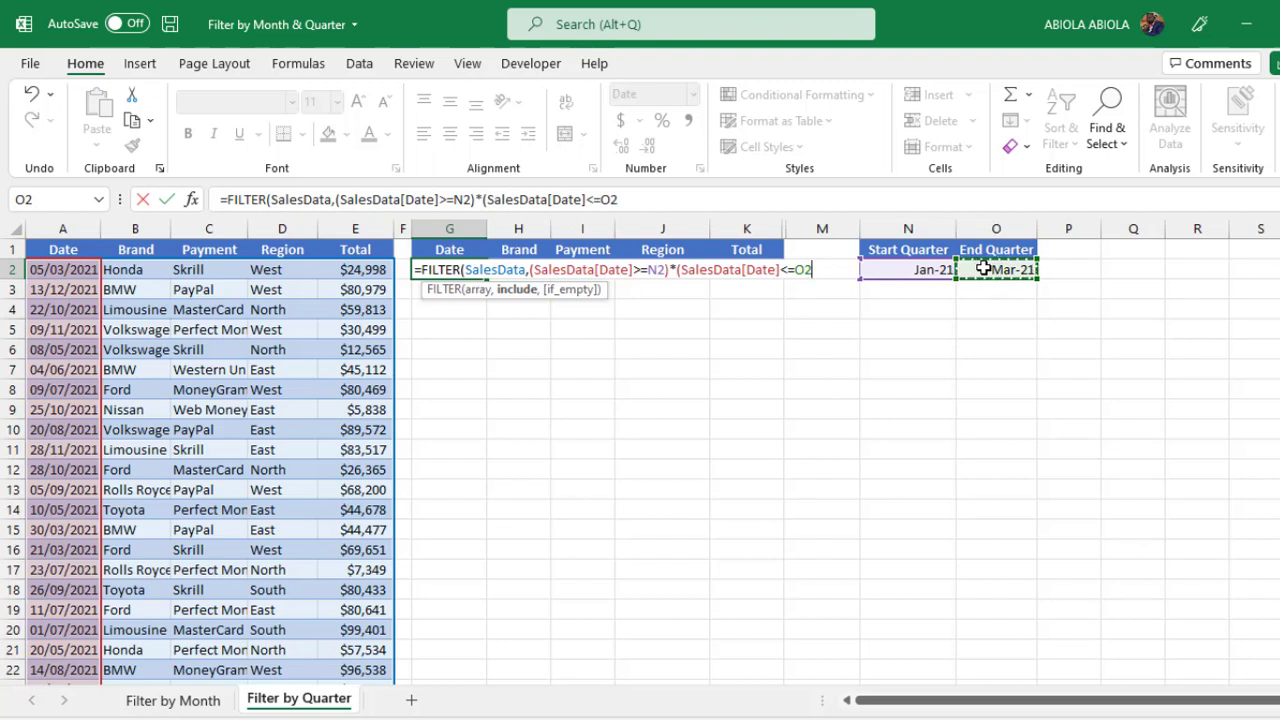
type(")")
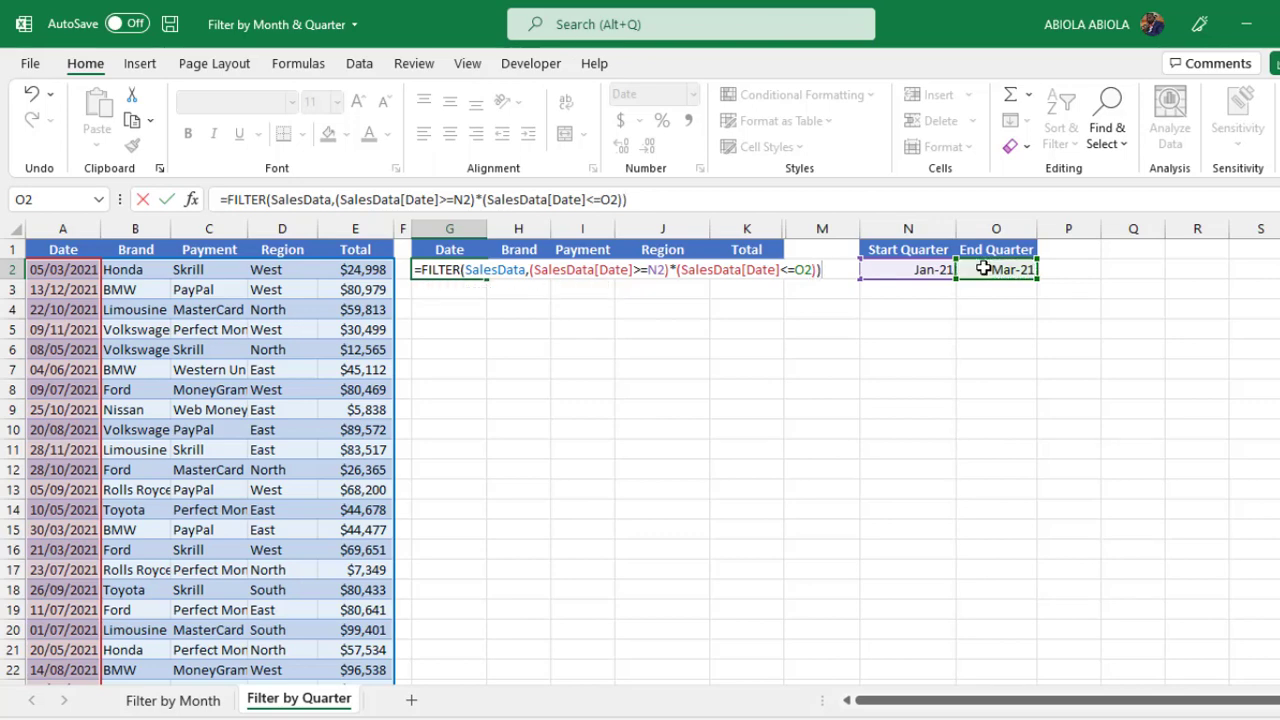
key("ctrl+Return")
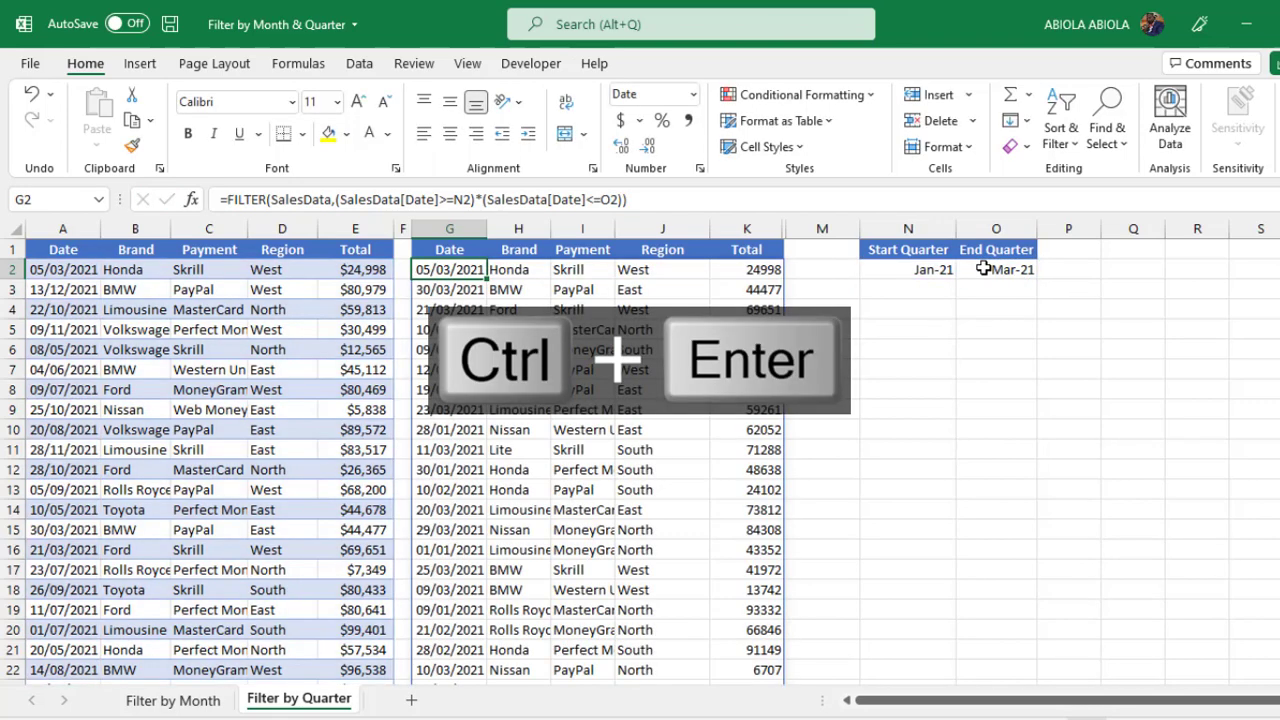
Wrap G2's FILTER formula in SORT(...,1,1) so quarter records list in ascending date order.
left_click(230, 199)
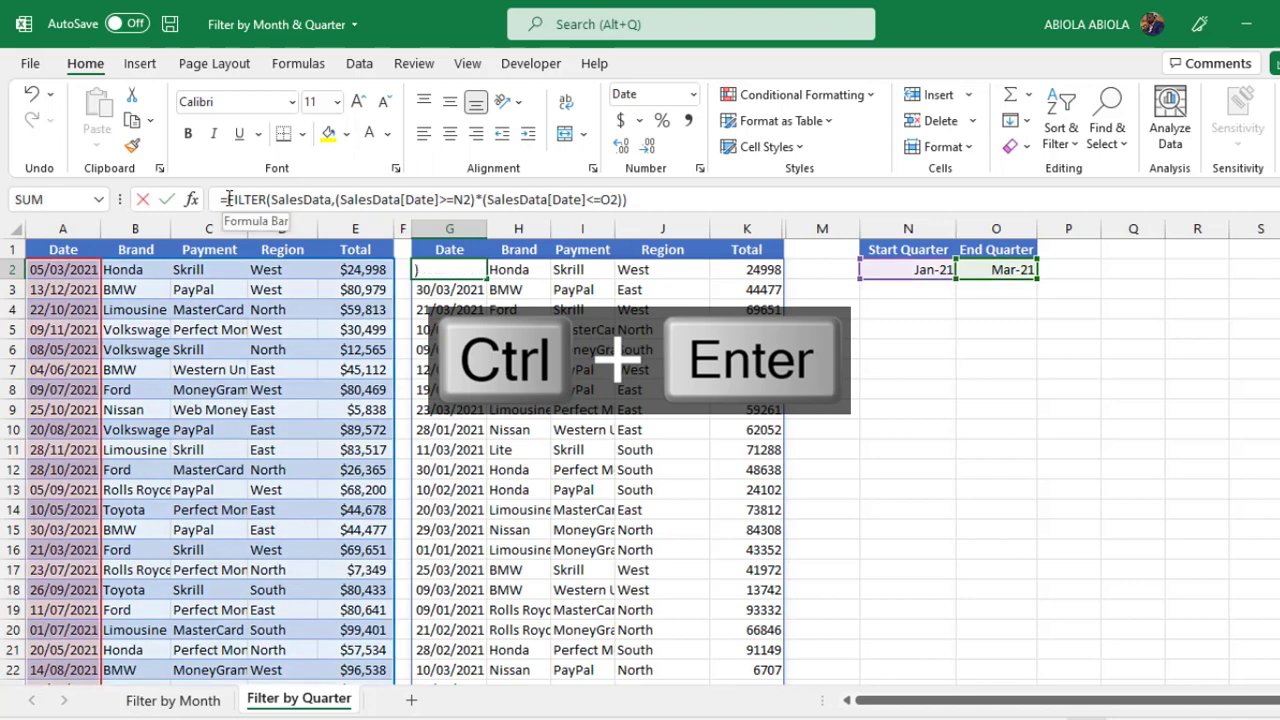
type("sort")
key("Tab")
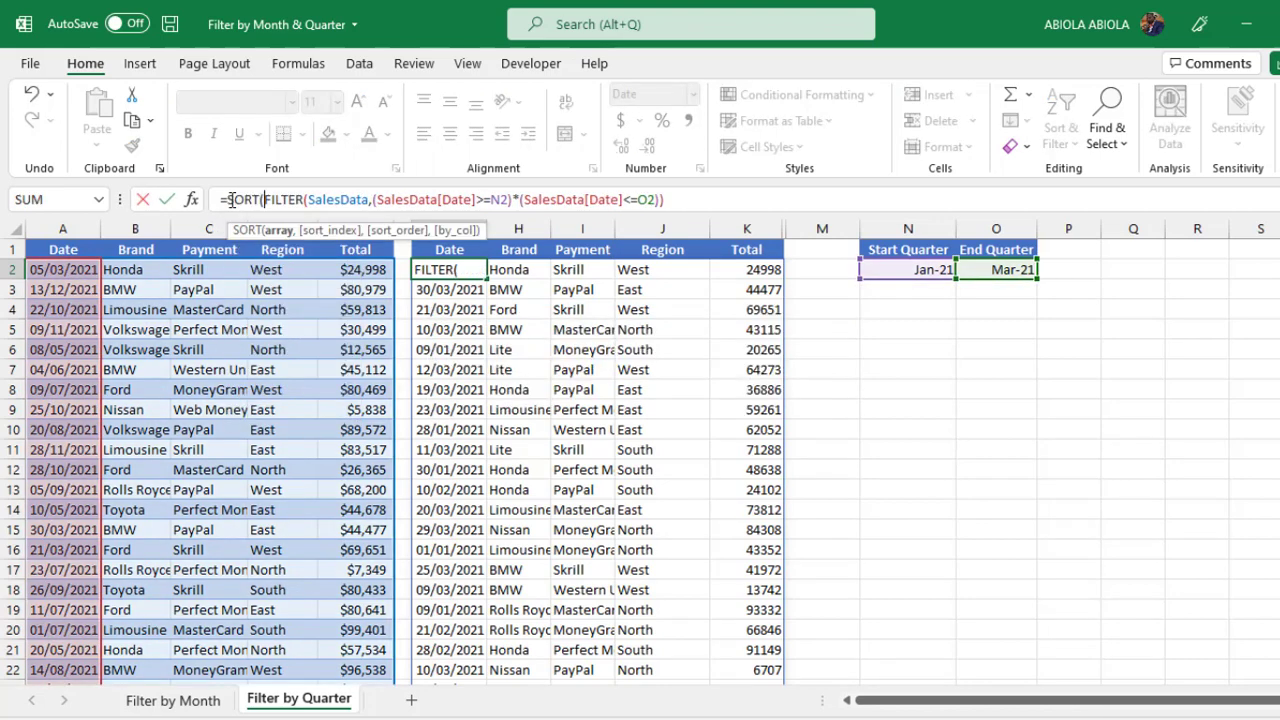
left_click(675, 199)
type(",")
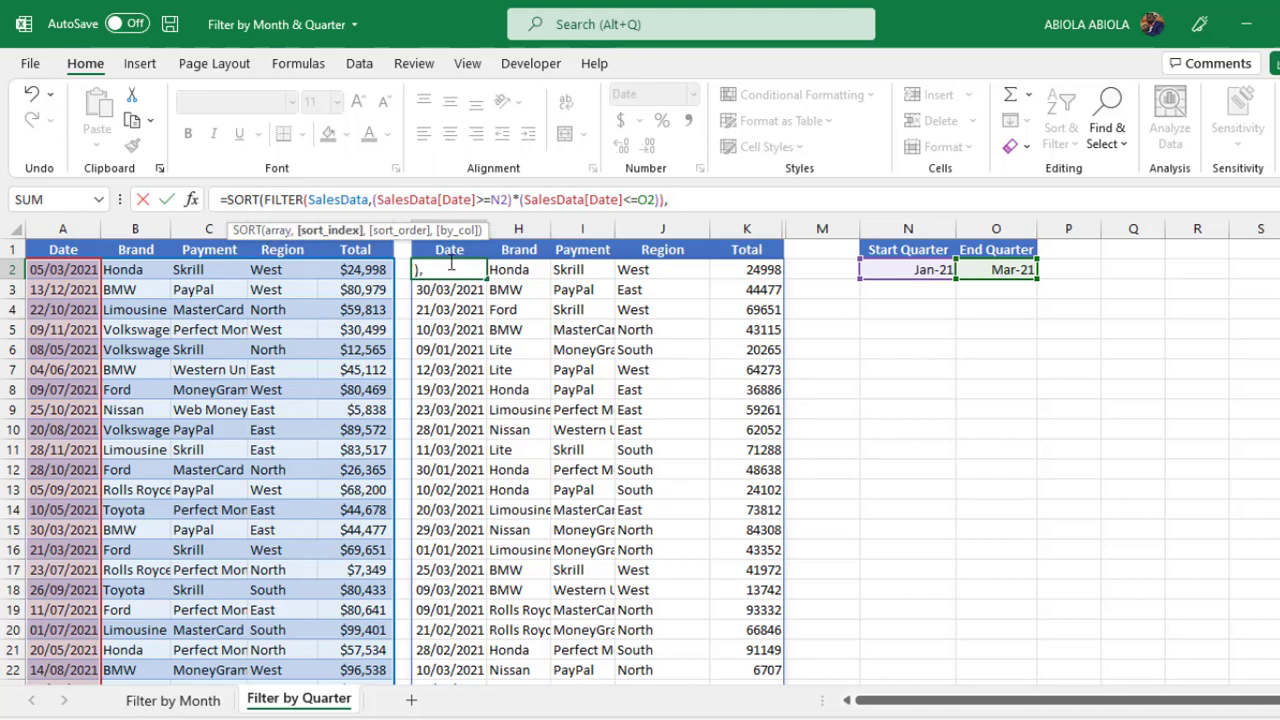
type("1,")
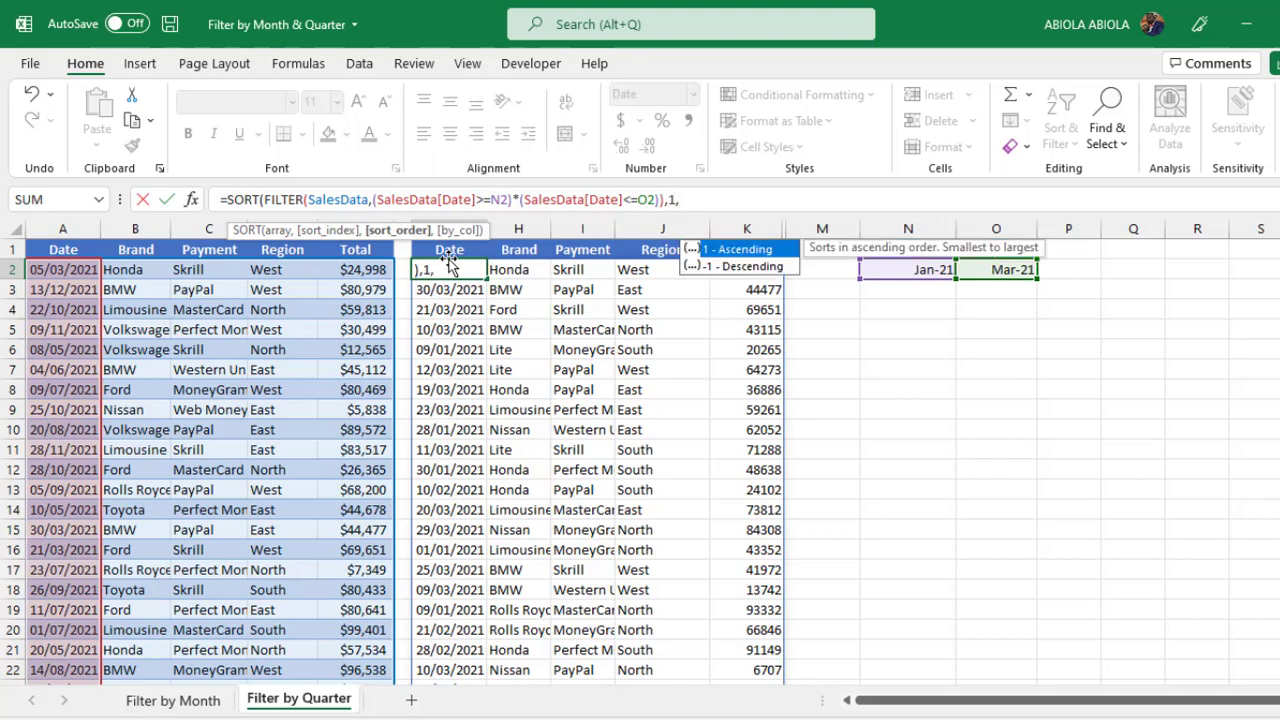
type("1")
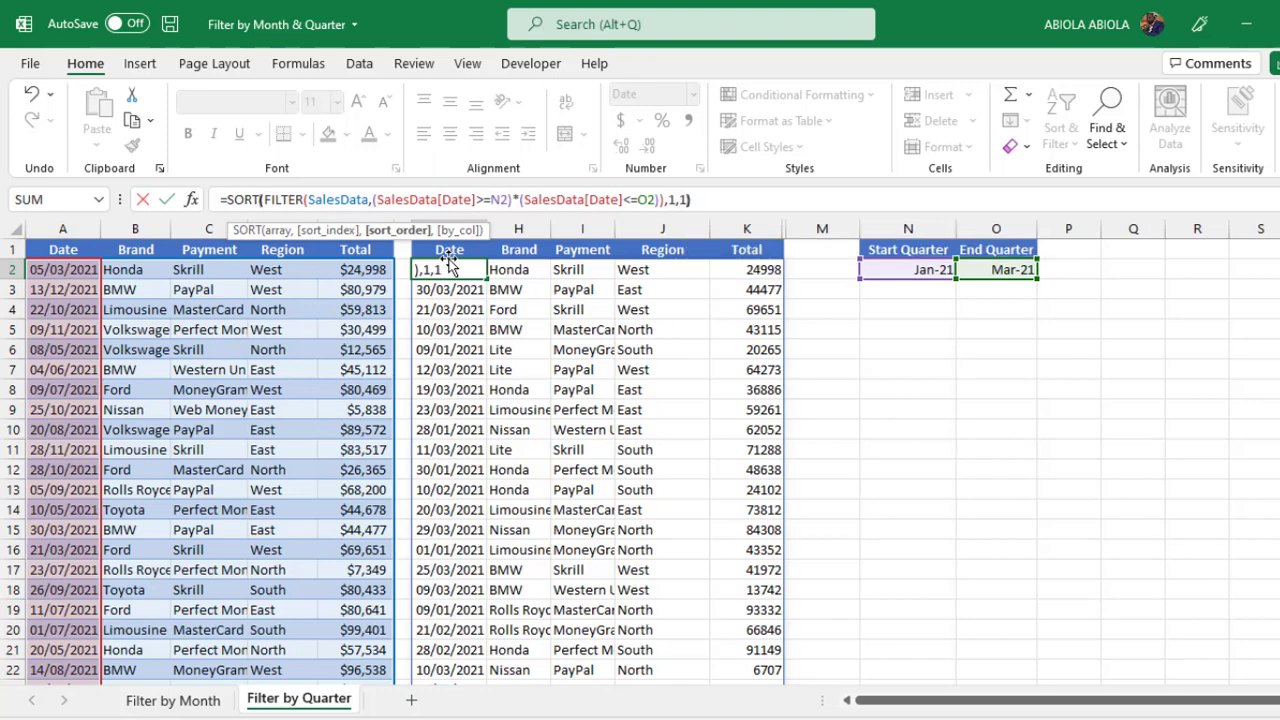
type(")")
key("ctrl+Return")
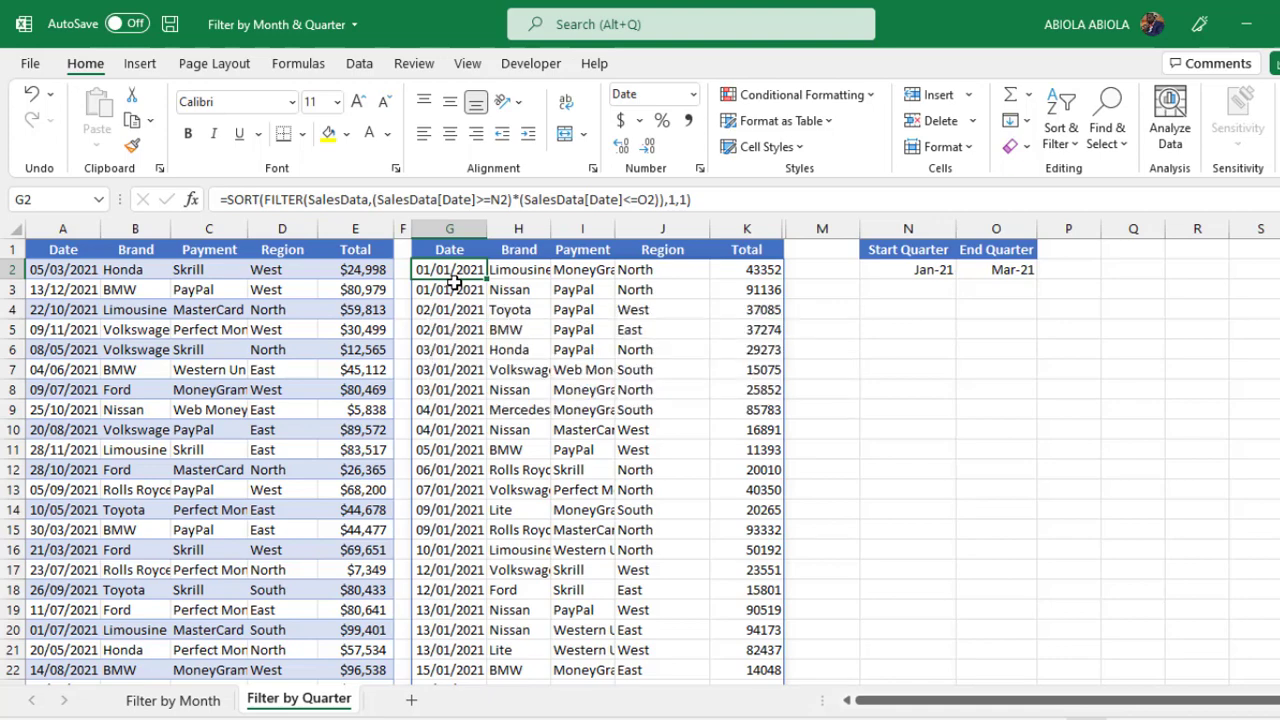
Verify the sorted spill ends at 31/03/2021 in row 170, then select Start Quarter cell N2.
key("ctrl+Down")
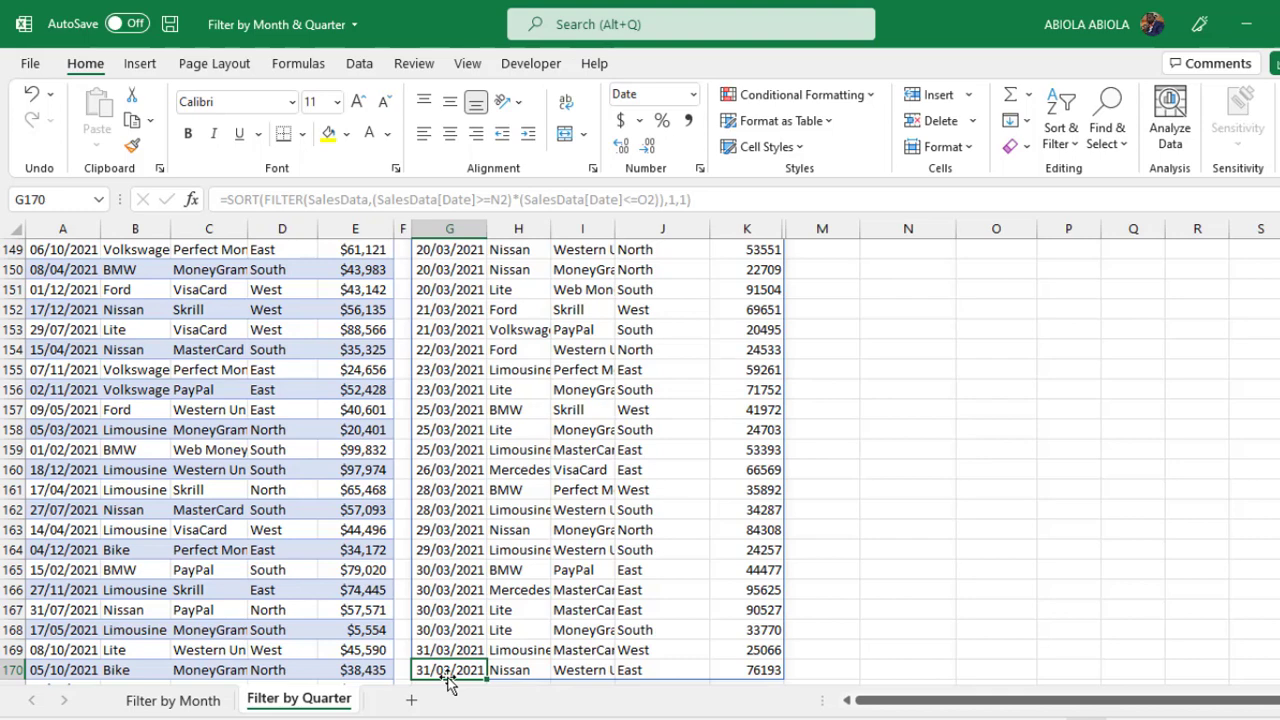
key("ctrl+Up")
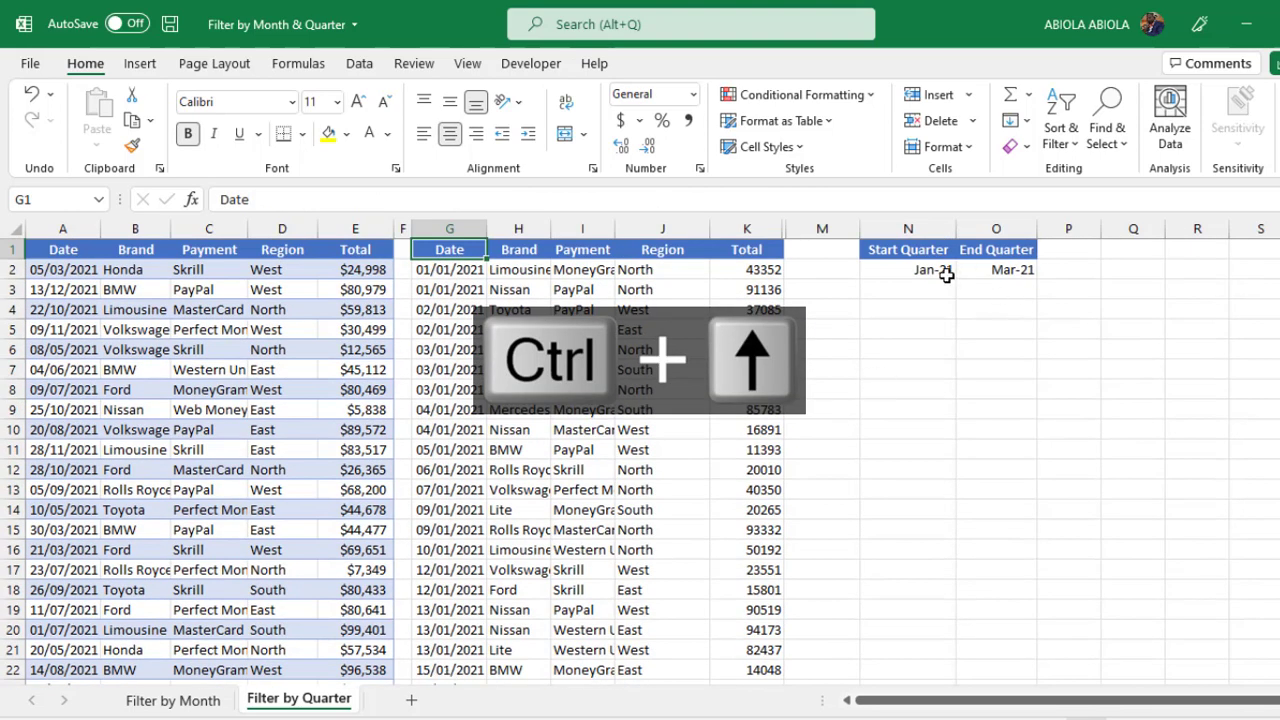
left_click(946, 275)
Set Start Quarter to Apr-21 and End Quarter to Jun-21 from the dropdowns.
left_click(964, 270)
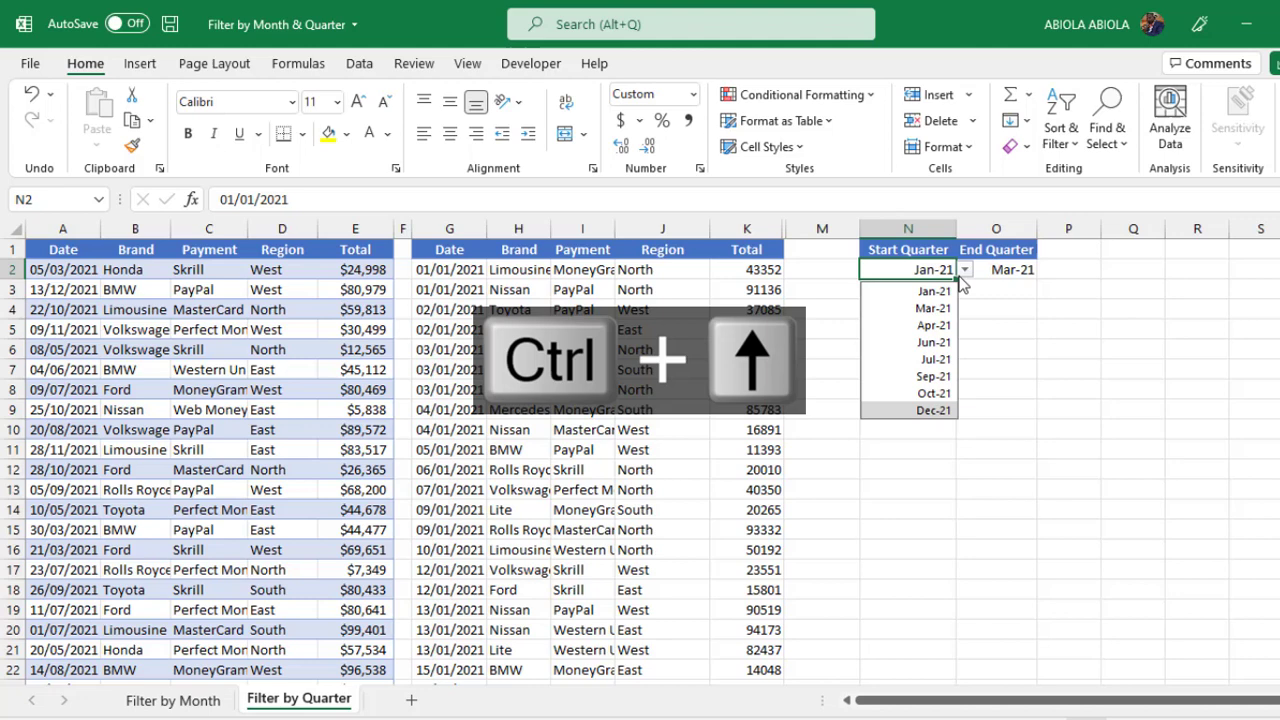
left_click(934, 325)
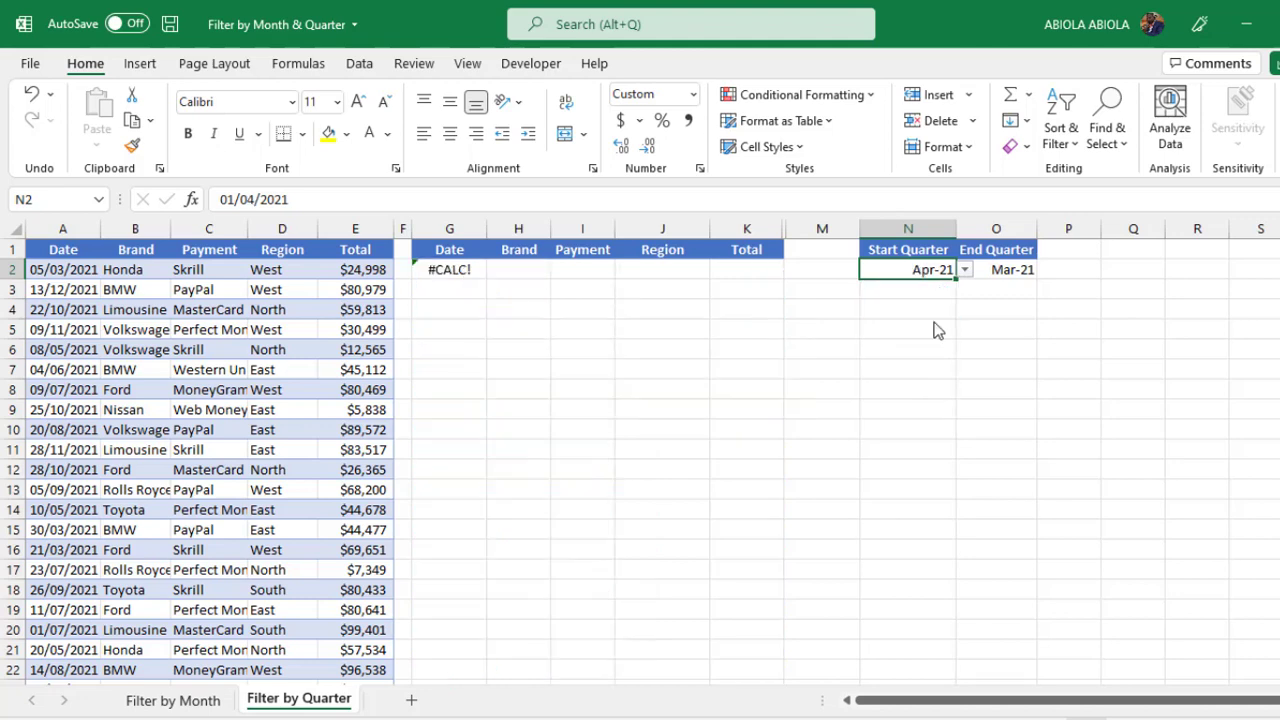
left_click(1014, 268)
left_click(1046, 271)
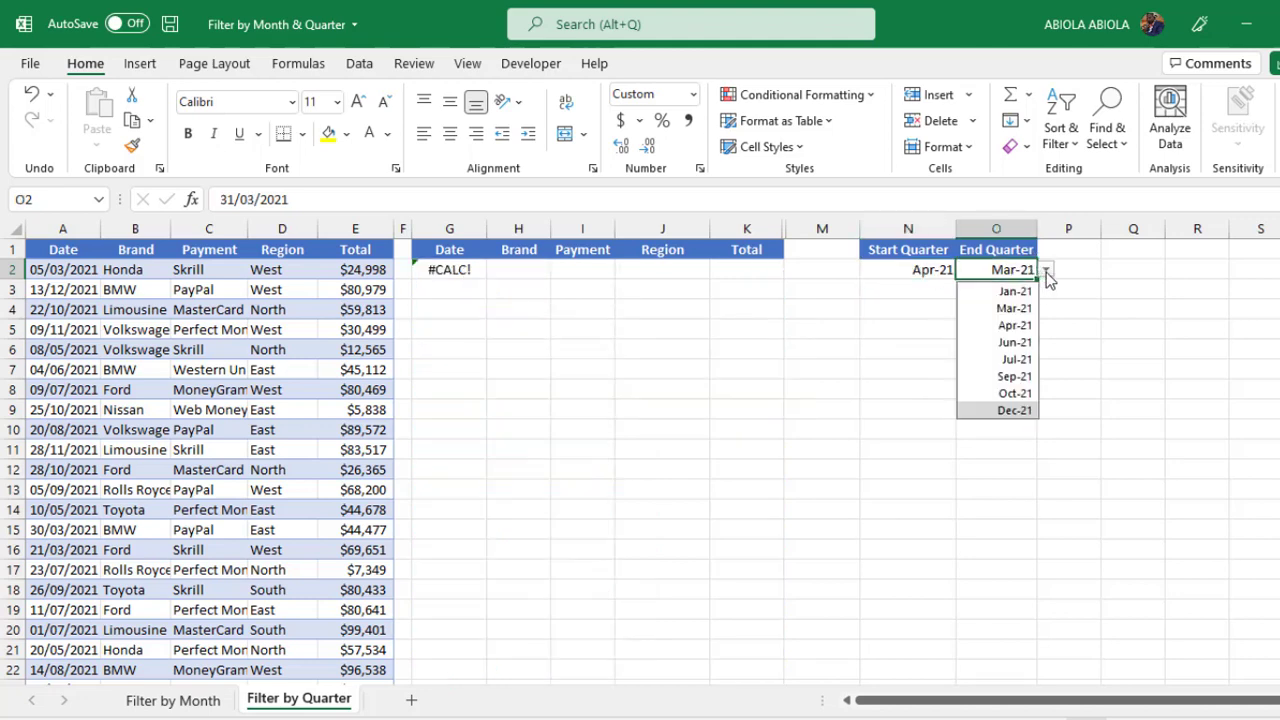
left_click(1015, 343)
Check that G2's results now end at 30/06/2021 in row 171.
left_click(443, 269)
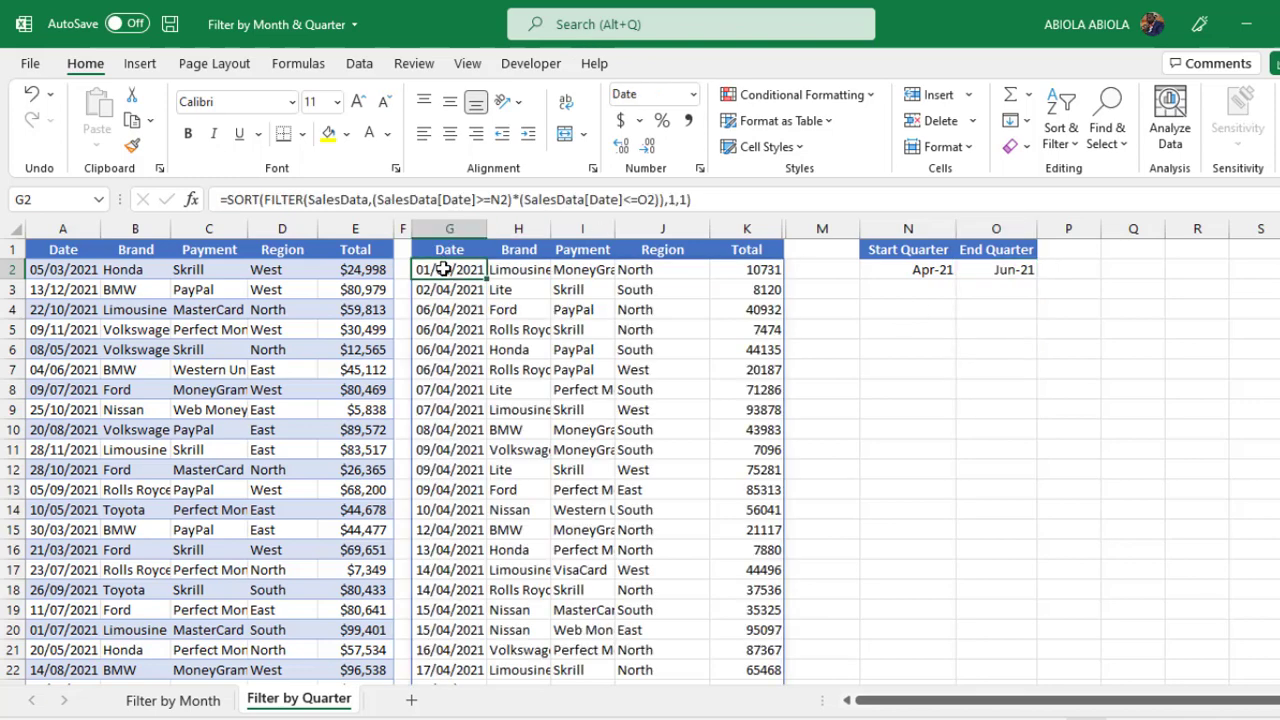
key("ctrl+Down")
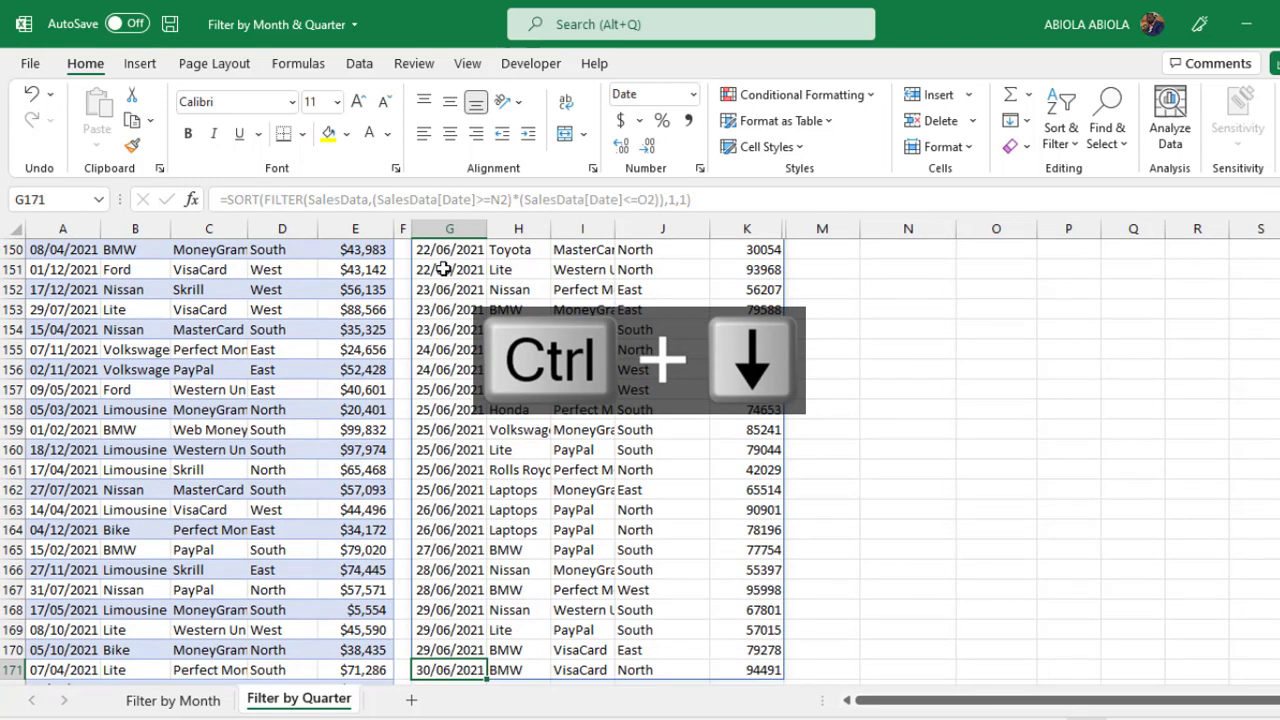
key("ctrl+Up")
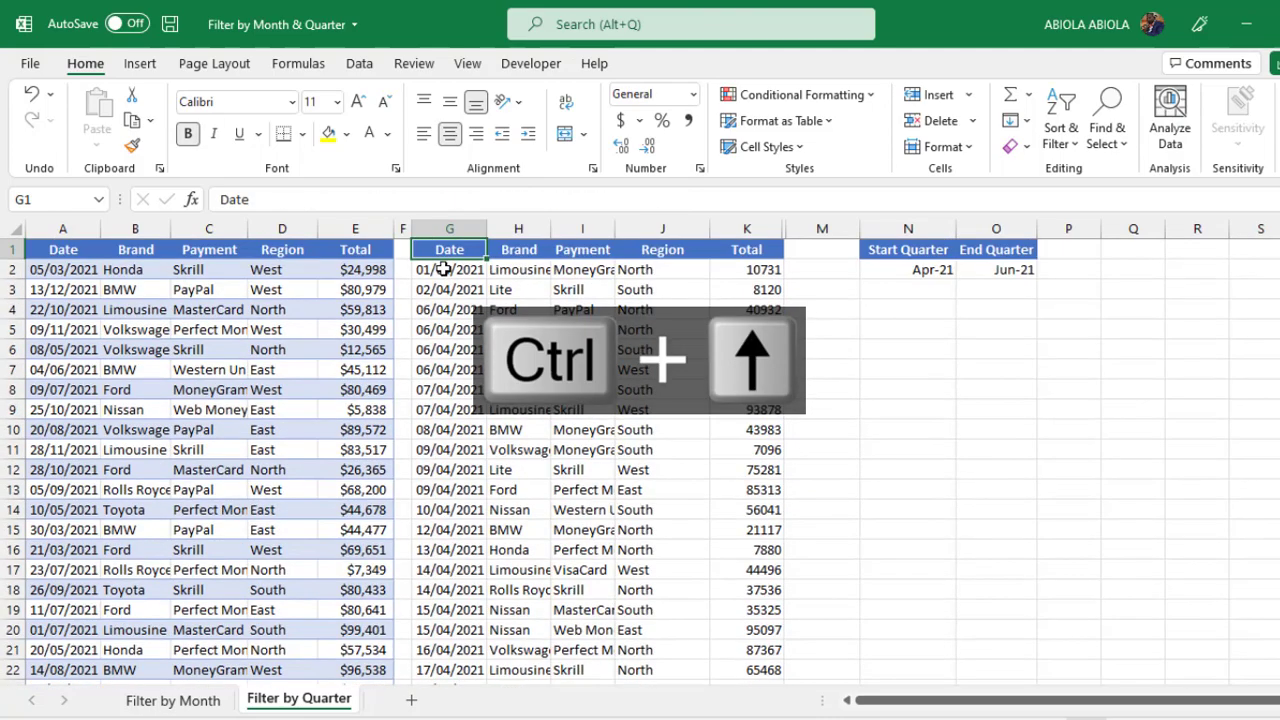